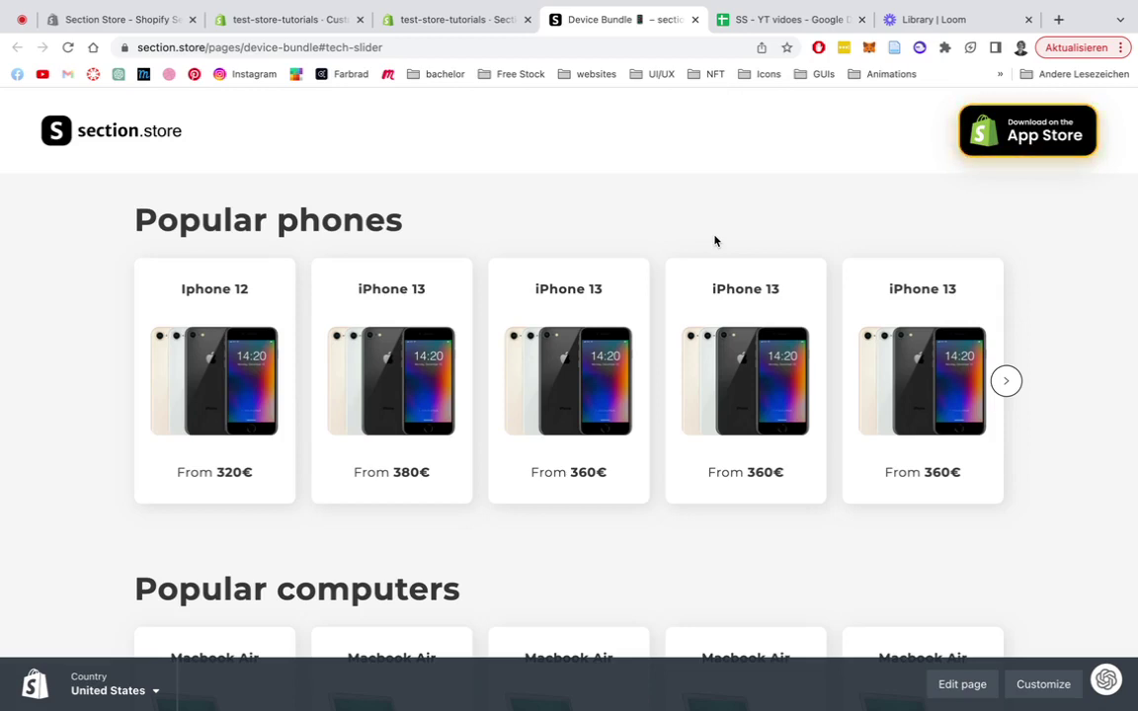
Page the Popular phones slider on the Device Bundle demo page forward and back to preview how it works.
{"action": "scroll", "coordinate": [715, 240], "scroll_direction": "up", "scroll_amount": 1}
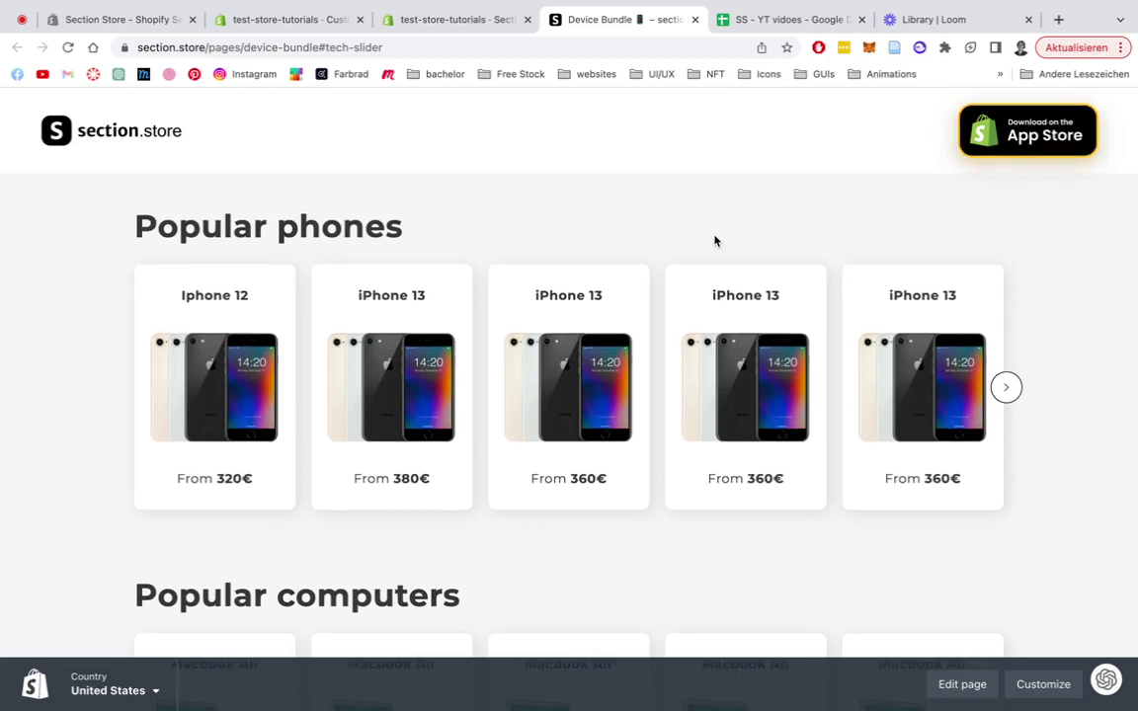
{"action": "left_click", "coordinate": [1008, 388]}
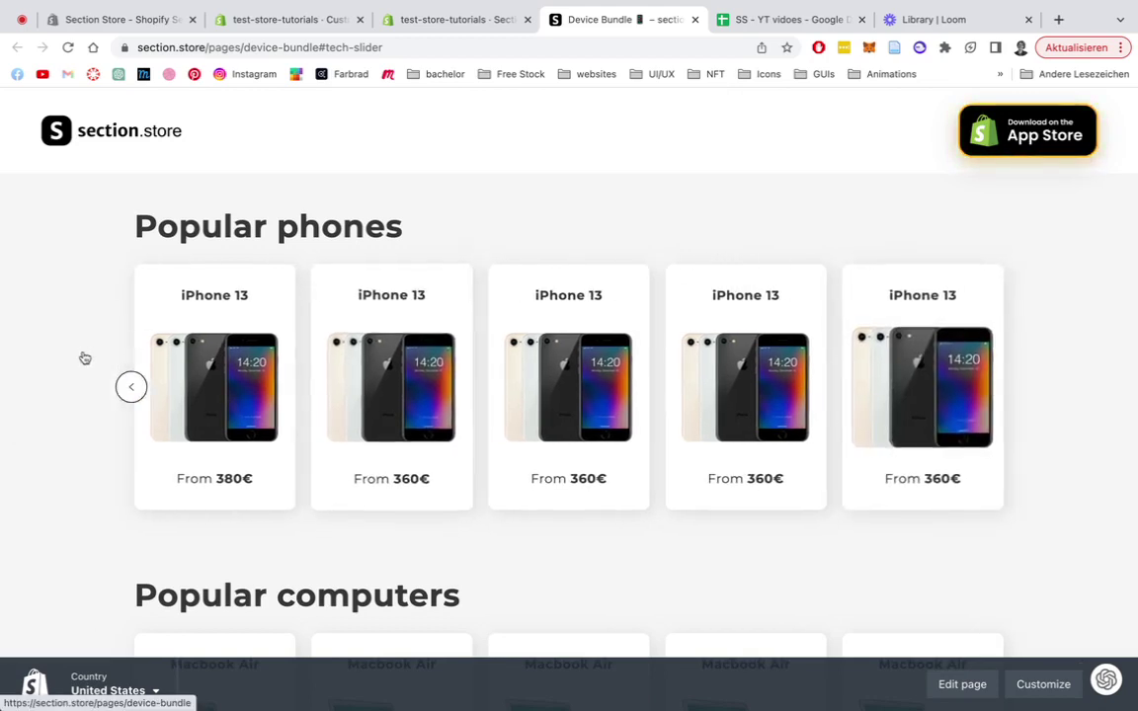
{"action": "left_click", "coordinate": [127, 391]}
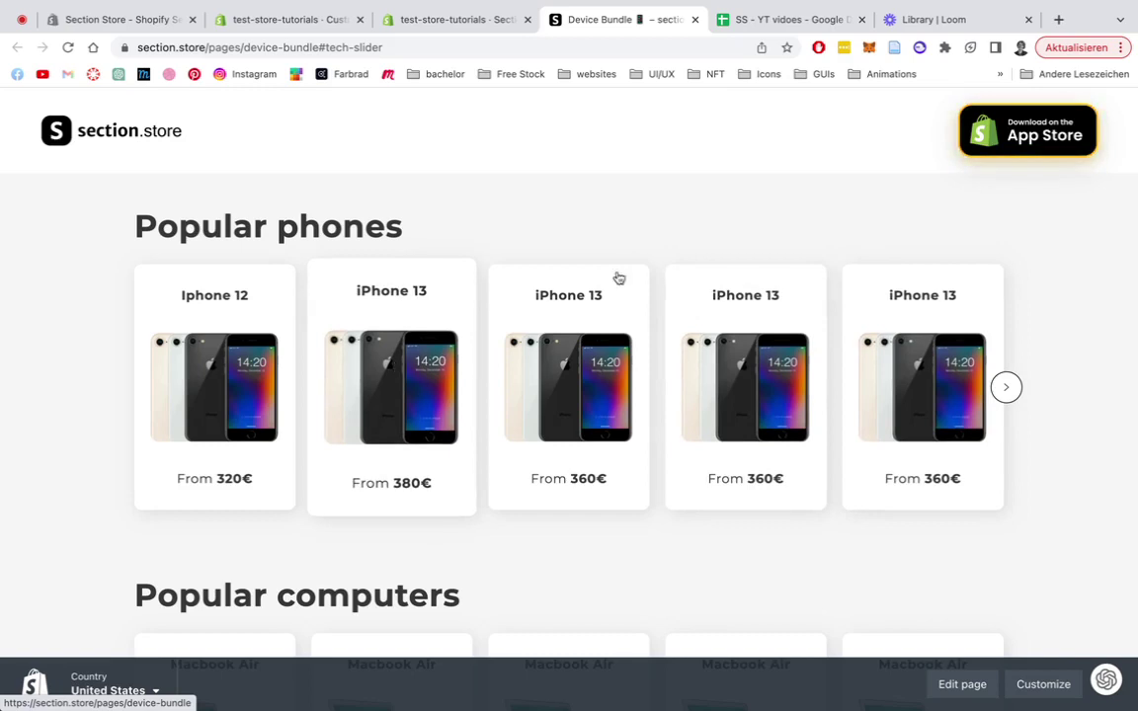
Look over the Section Store: Theme sections listing in the Shopify App Store, including its description and feature list.
{"action": "left_click", "coordinate": [119, 22]}
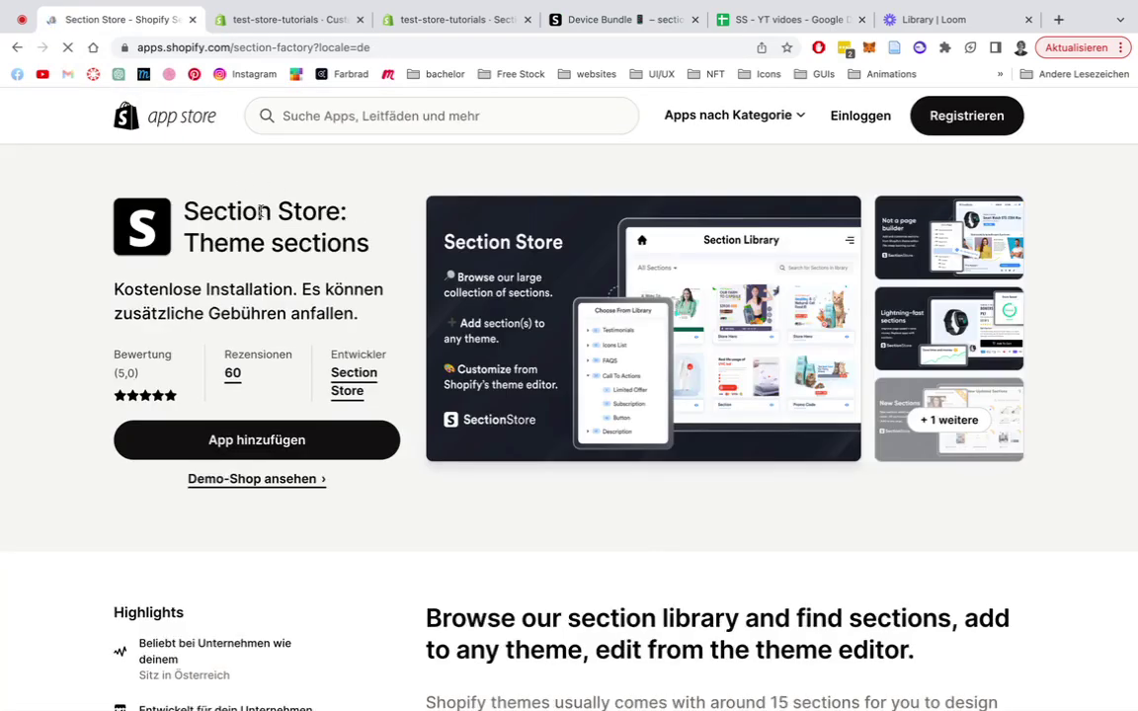
{"action": "scroll", "coordinate": [653, 346], "scroll_direction": "down", "scroll_amount": 5}
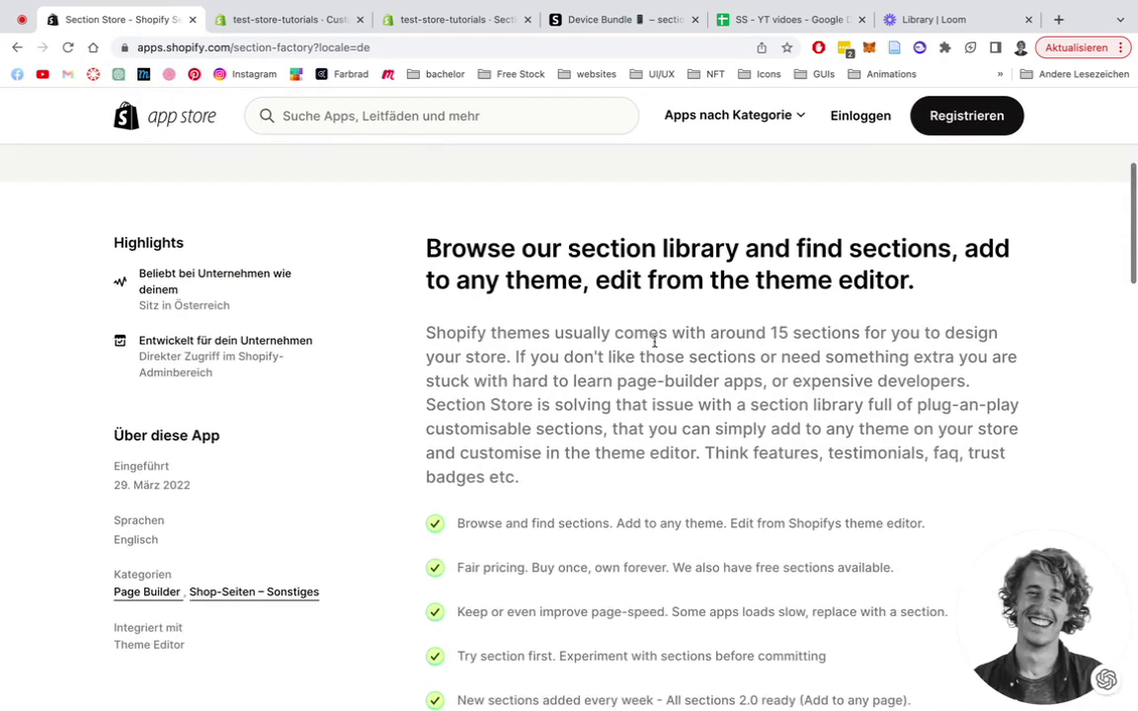
{"action": "scroll", "coordinate": [653, 340], "scroll_direction": "up", "scroll_amount": 5}
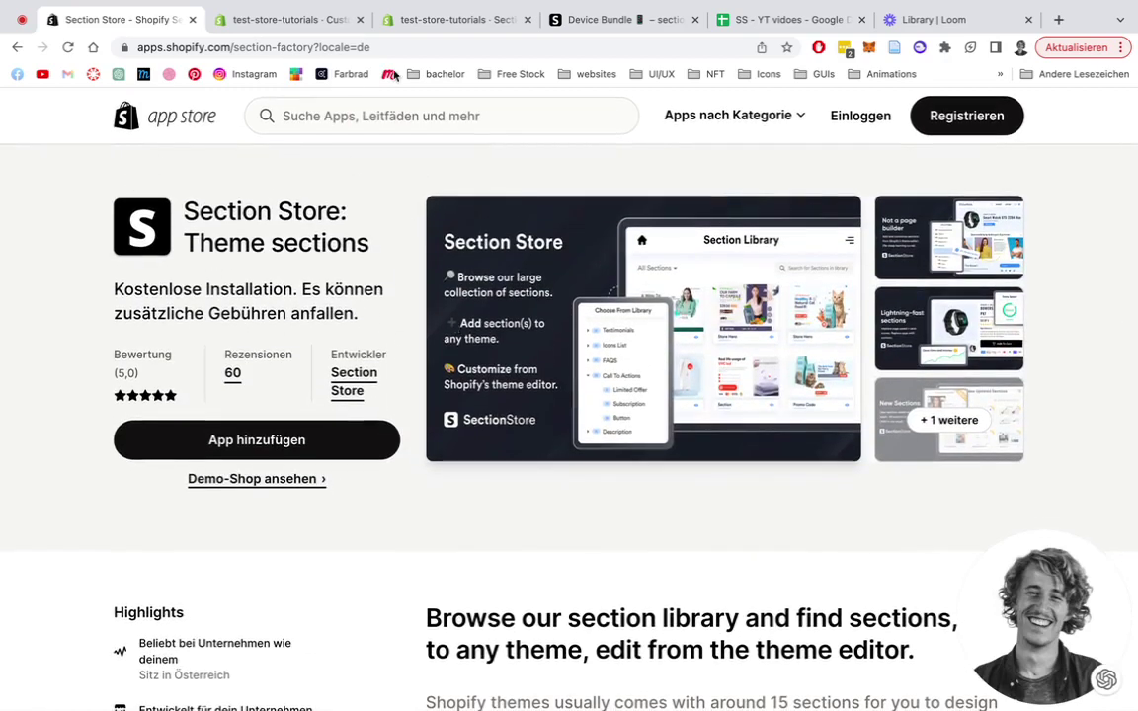
Switch to the Section Store app in the Shopify admin and search its section library for "slider", browsing the matching sections.
{"action": "left_click", "coordinate": [426, 33]}
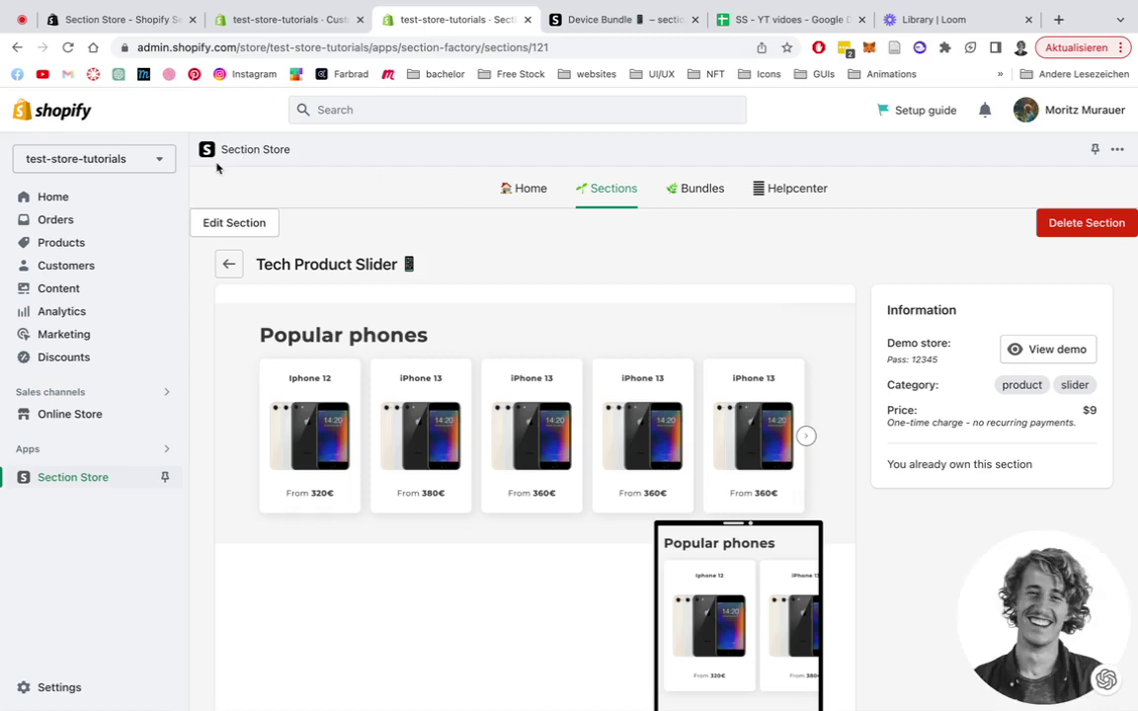
{"action": "left_click", "coordinate": [253, 150]}
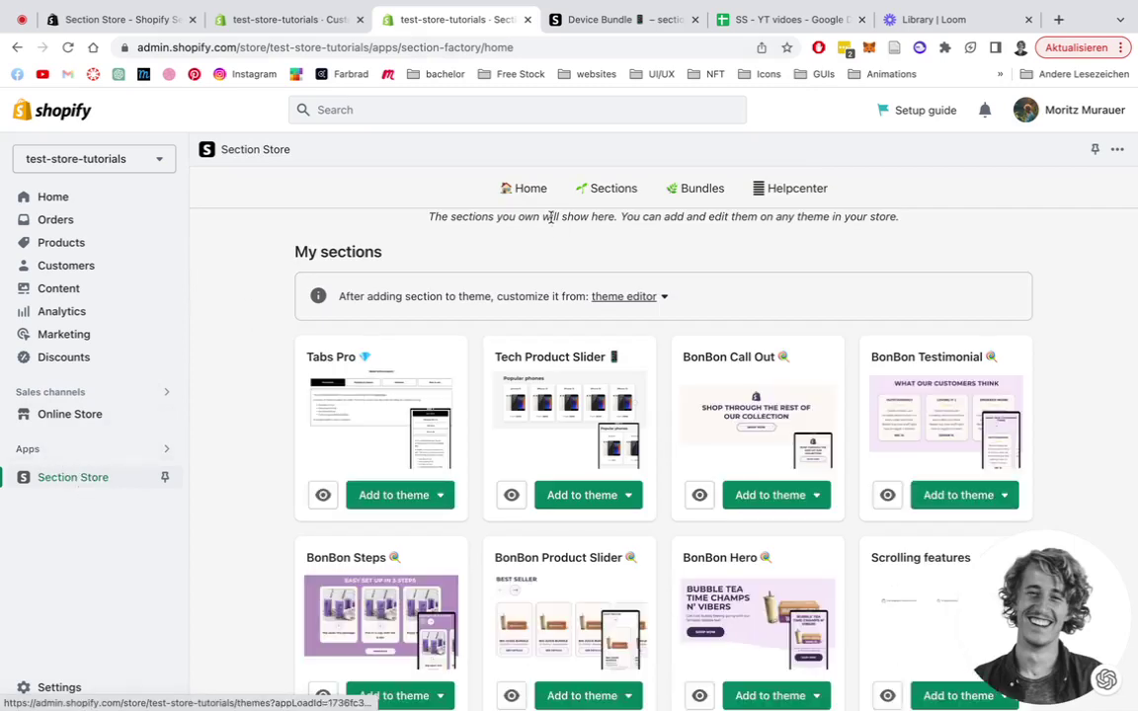
{"action": "left_click", "coordinate": [615, 195]}
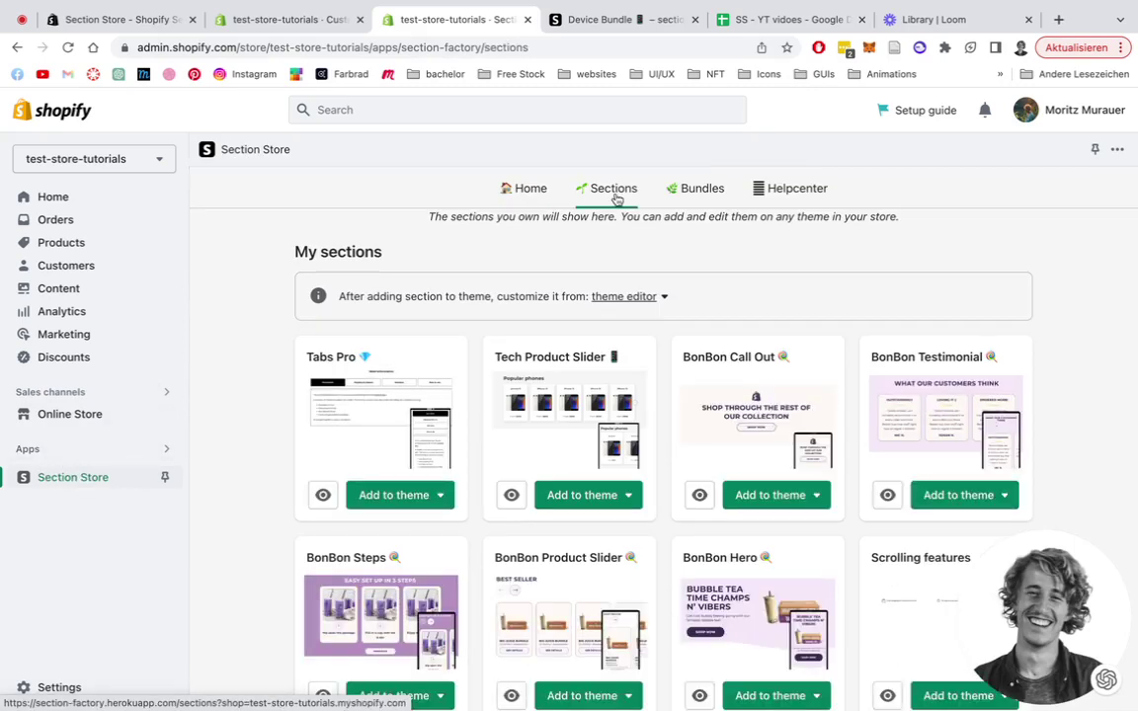
{"action": "left_click", "coordinate": [560, 287]}
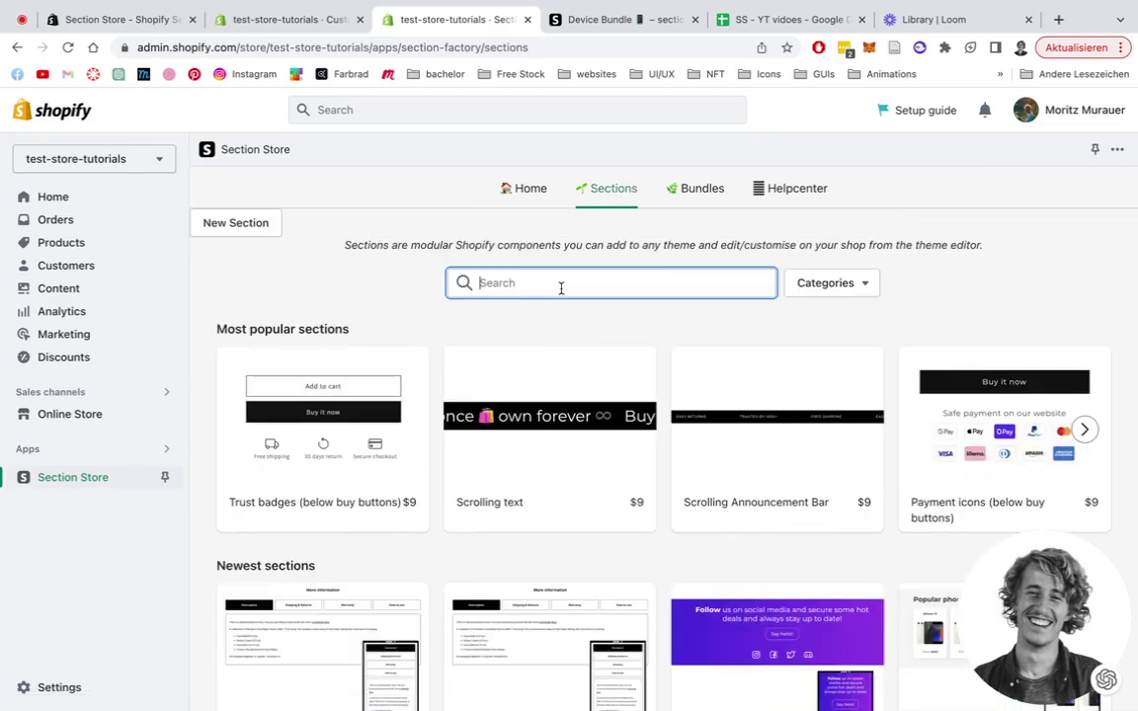
{"action": "type", "text": "slider"}
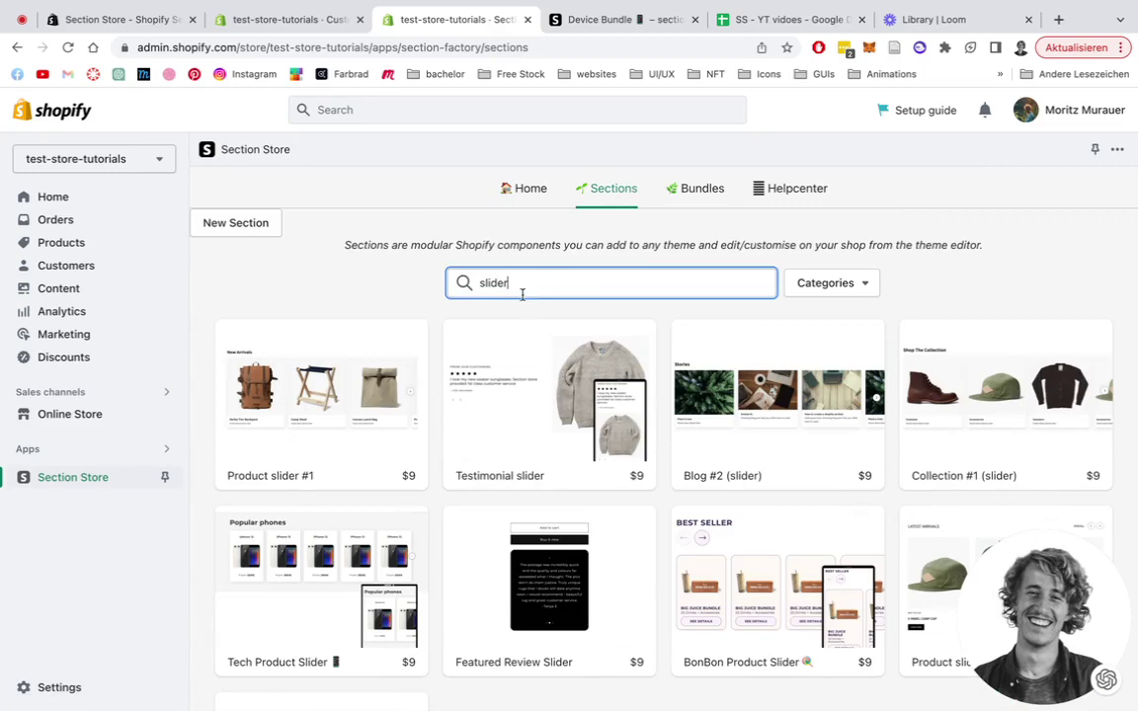
{"action": "scroll", "coordinate": [352, 297], "scroll_direction": "down", "scroll_amount": 3}
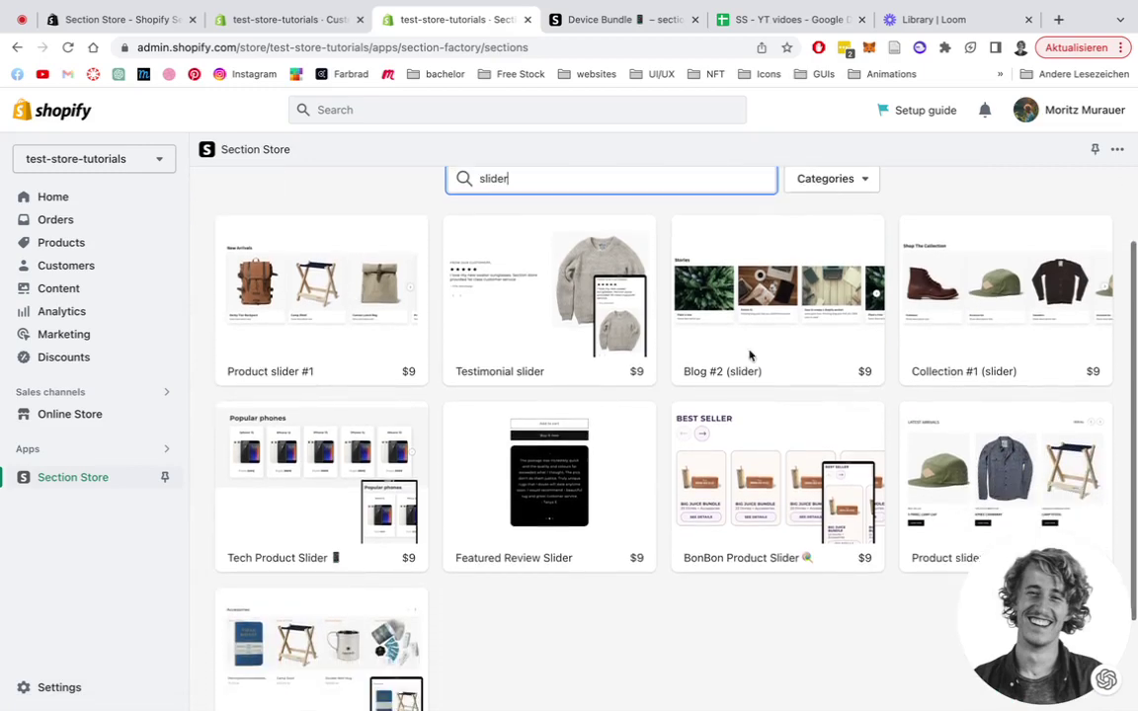
{"action": "scroll", "coordinate": [791, 474], "scroll_direction": "down", "scroll_amount": 2}
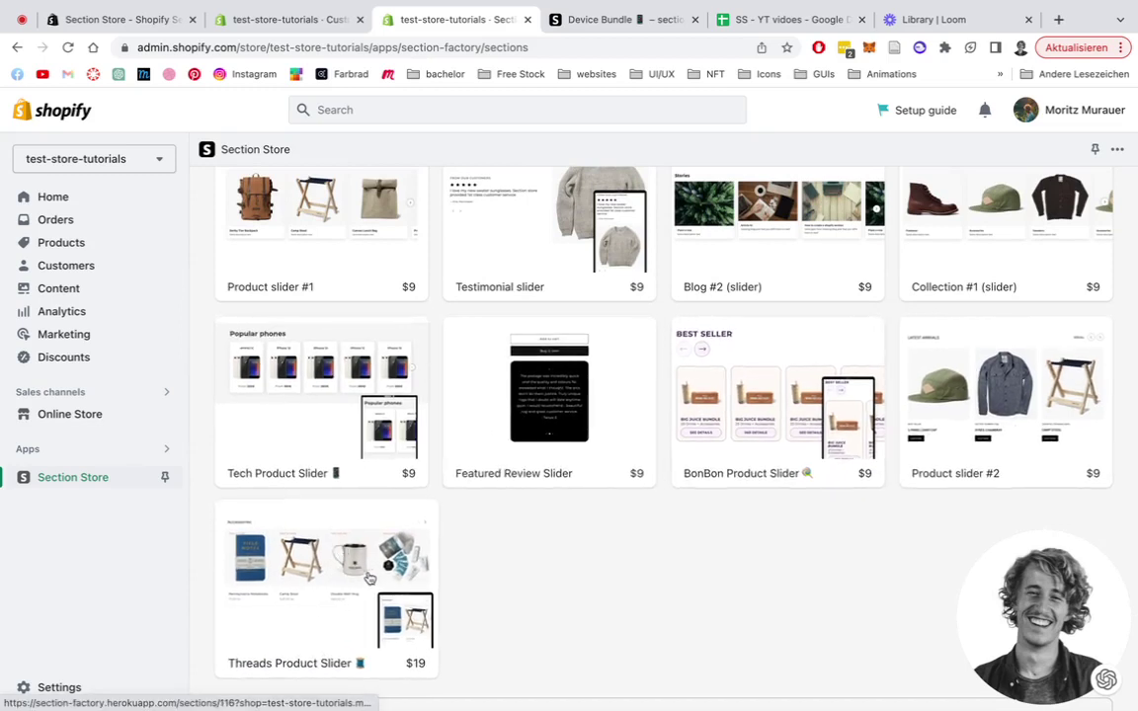
{"action": "scroll", "coordinate": [572, 604], "scroll_direction": "up", "scroll_amount": 1}
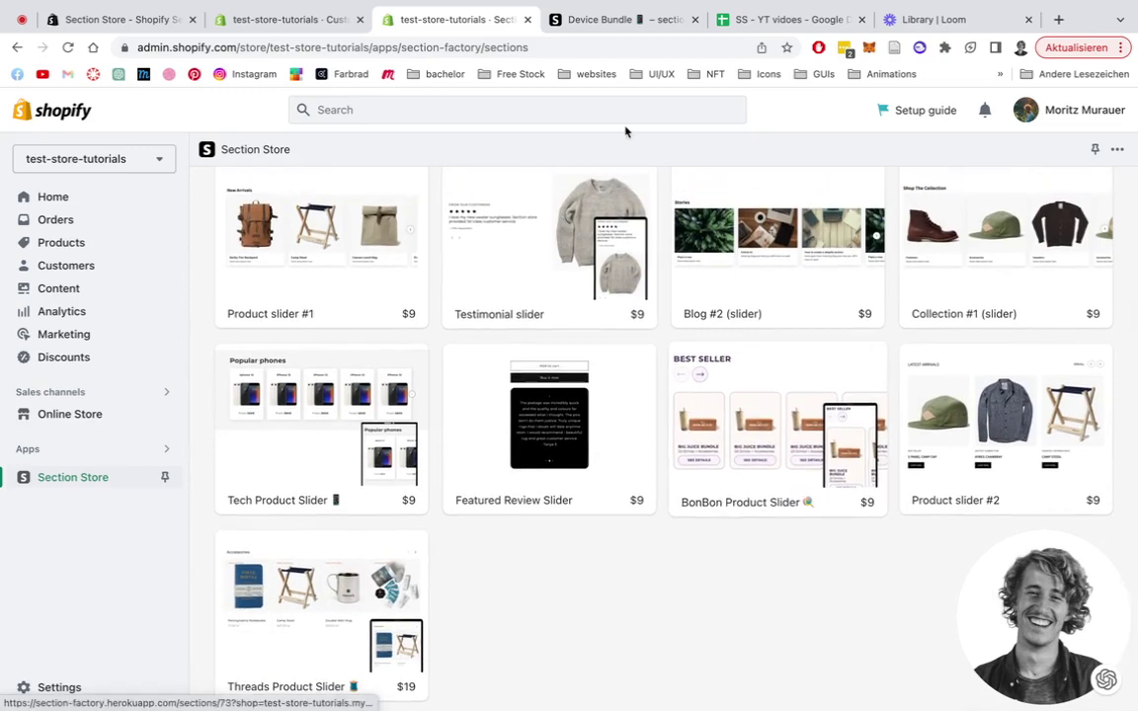
Return to the Device Bundle demo page and examine its sections from the hero banner to the footer.
{"action": "left_click", "coordinate": [607, 20]}
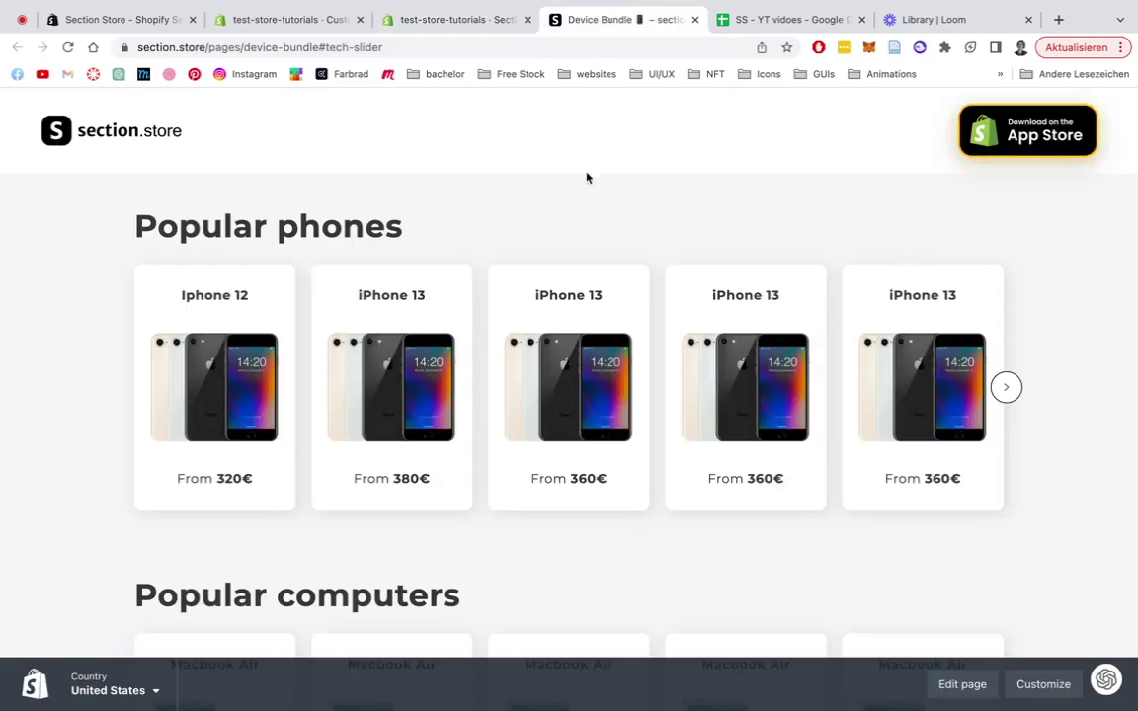
{"action": "scroll", "coordinate": [548, 292], "scroll_direction": "down", "scroll_amount": 4}
{"action": "scroll", "coordinate": [550, 292], "scroll_direction": "down", "scroll_amount": 5}
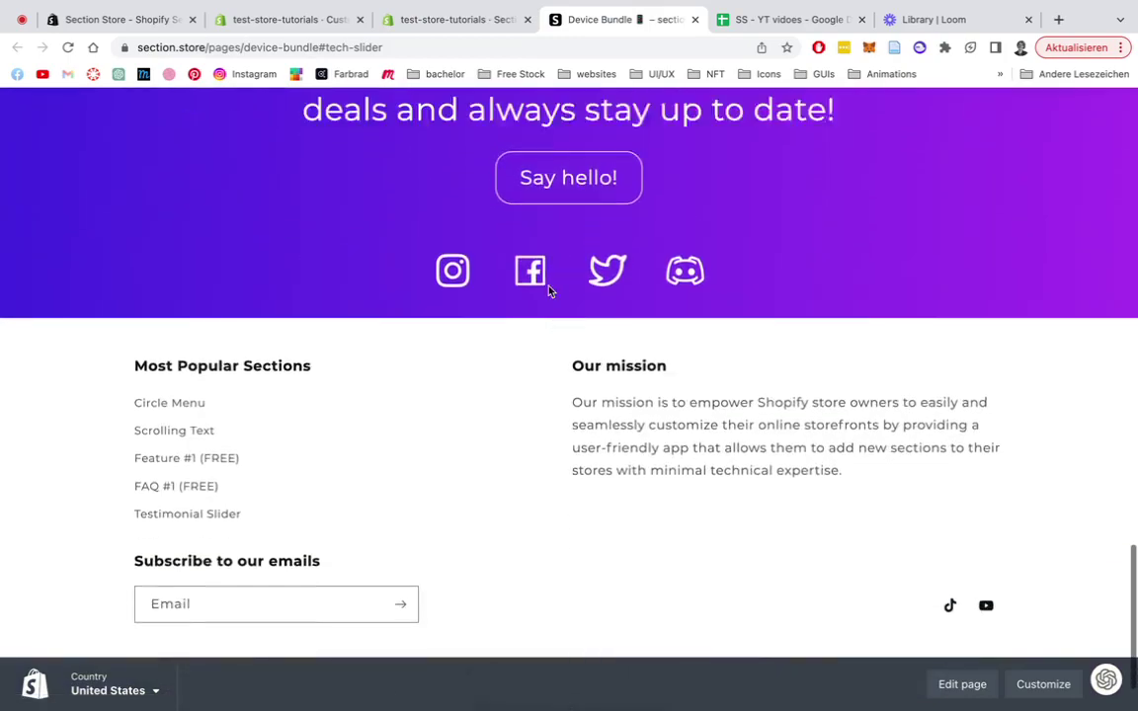
{"action": "scroll", "coordinate": [551, 293], "scroll_direction": "up", "scroll_amount": 10}
{"action": "scroll", "coordinate": [551, 293], "scroll_direction": "up", "scroll_amount": 4}
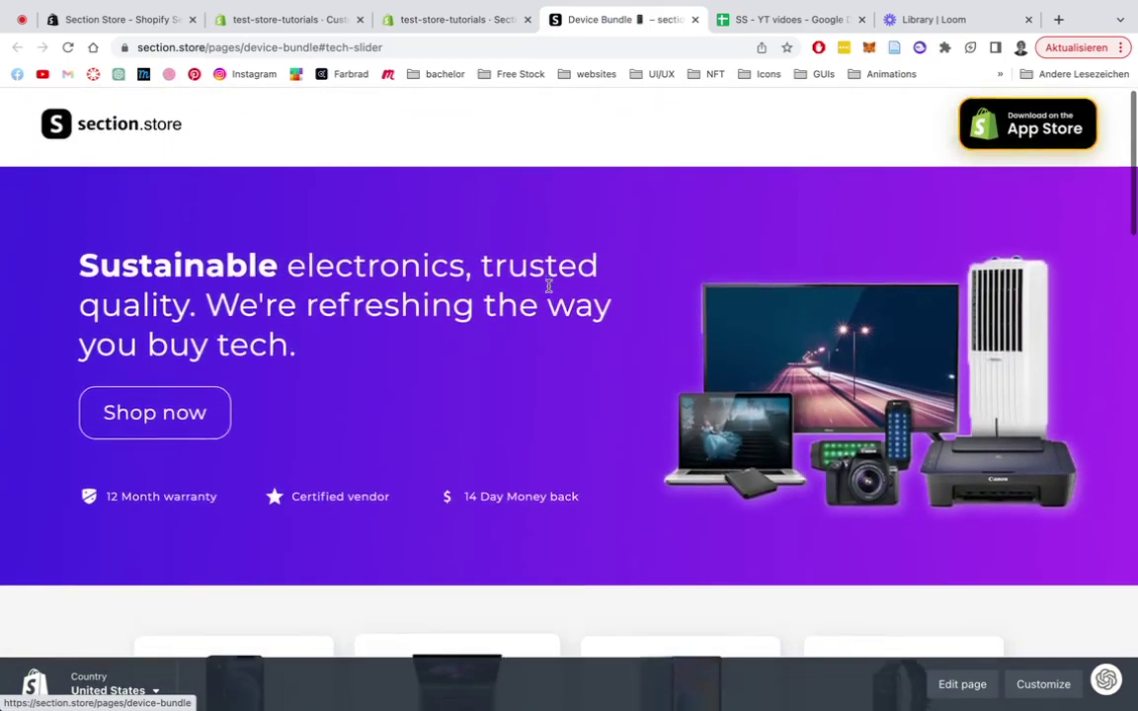
{"action": "scroll", "coordinate": [551, 289], "scroll_direction": "down", "scroll_amount": 2}
Go back to the slider search results in Section Store and view the Tech Product Slider's preview and information.
{"action": "left_click", "coordinate": [468, 22]}
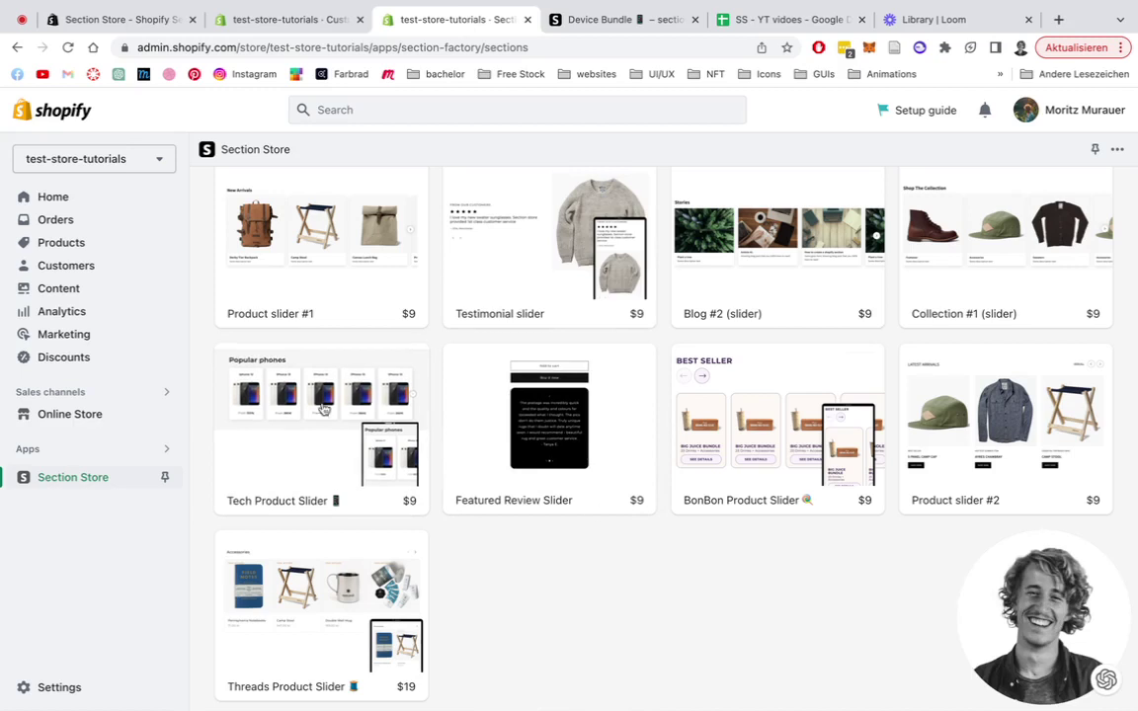
{"action": "scroll", "coordinate": [318, 419], "scroll_direction": "down", "scroll_amount": 1}
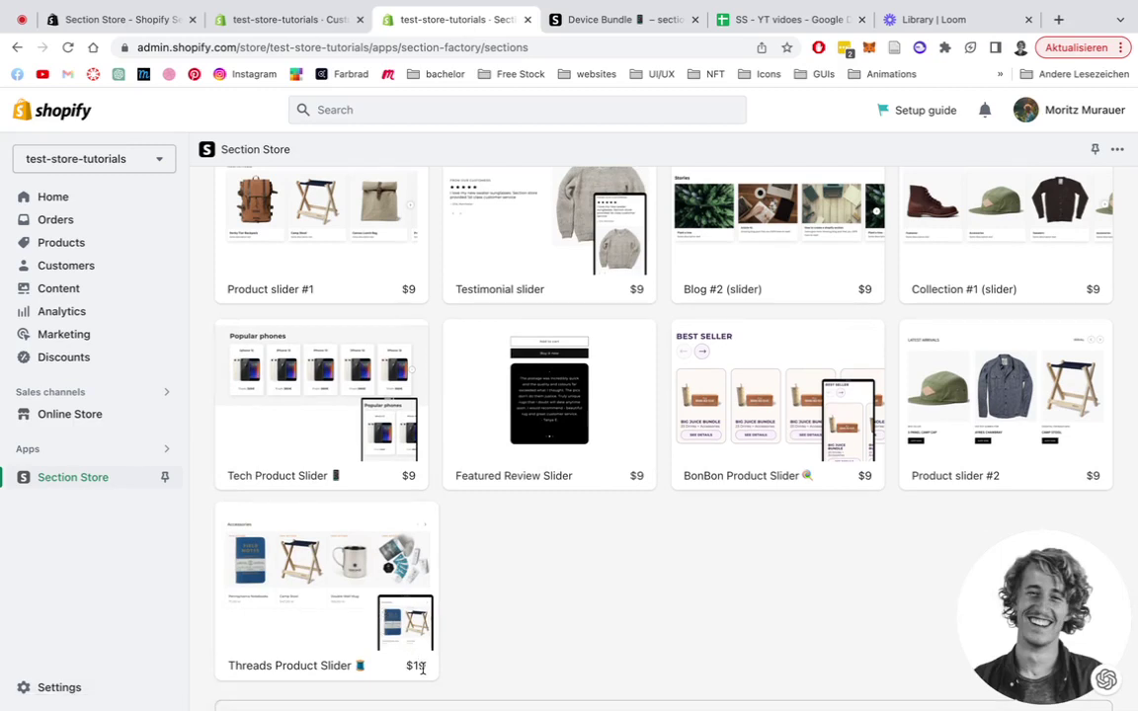
{"action": "left_click", "coordinate": [338, 391]}
{"action": "scroll", "coordinate": [862, 299], "scroll_direction": "down", "scroll_amount": 1}
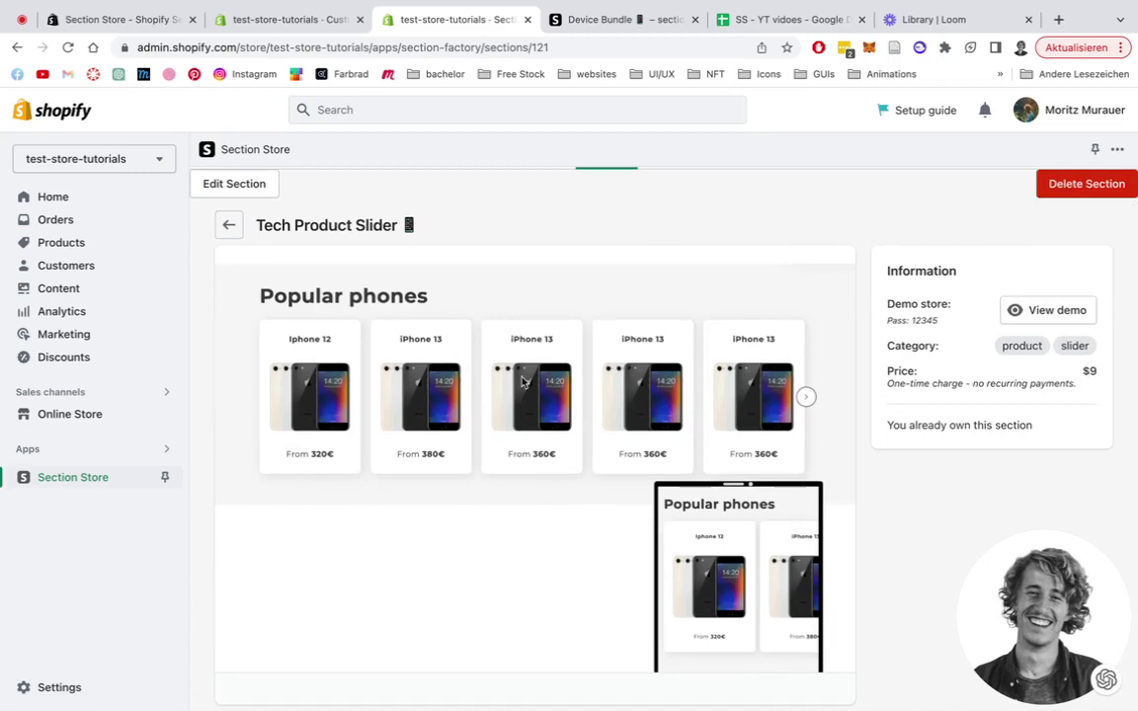
{"action": "scroll", "coordinate": [524, 382], "scroll_direction": "up", "scroll_amount": 1}
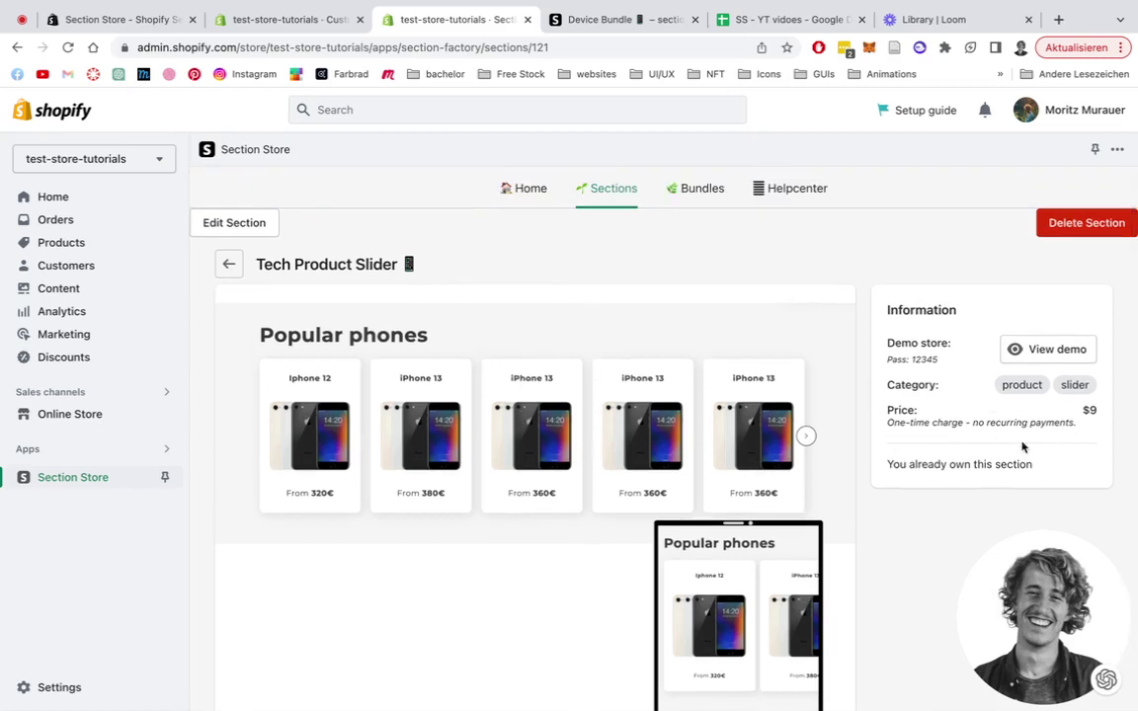
Show the owned sections and check which themes the Tech Product Slider can be added to, without choosing one.
{"action": "left_click", "coordinate": [533, 191]}
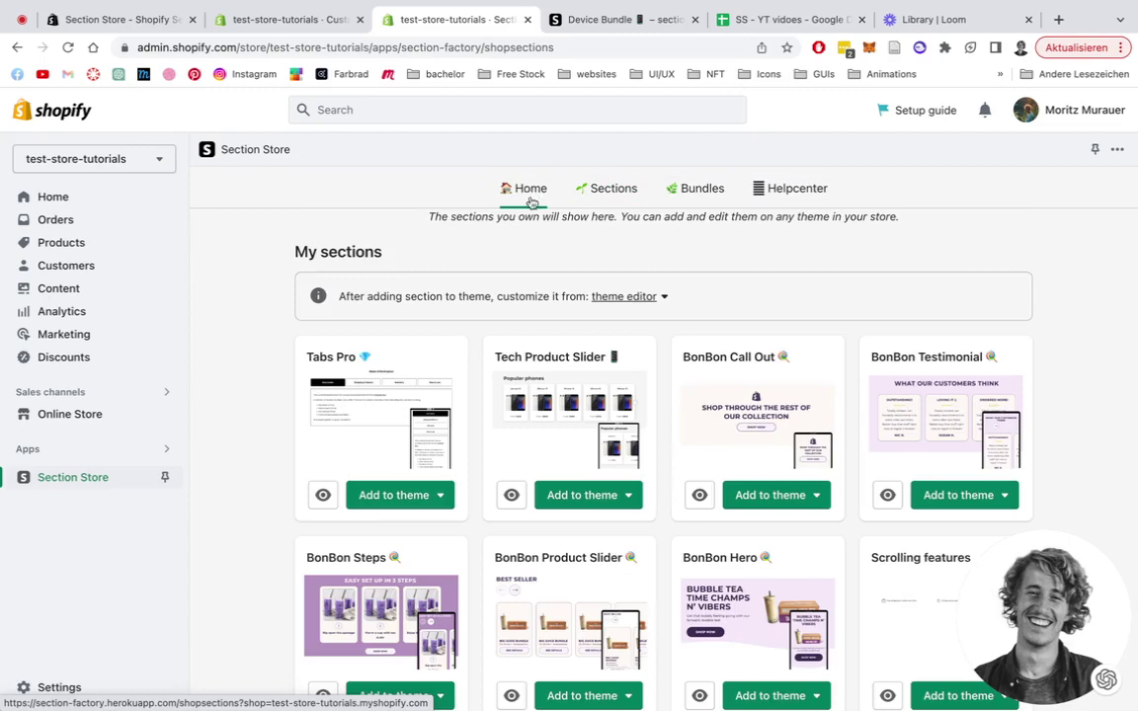
{"action": "scroll", "coordinate": [235, 328], "scroll_direction": "down", "scroll_amount": 3}
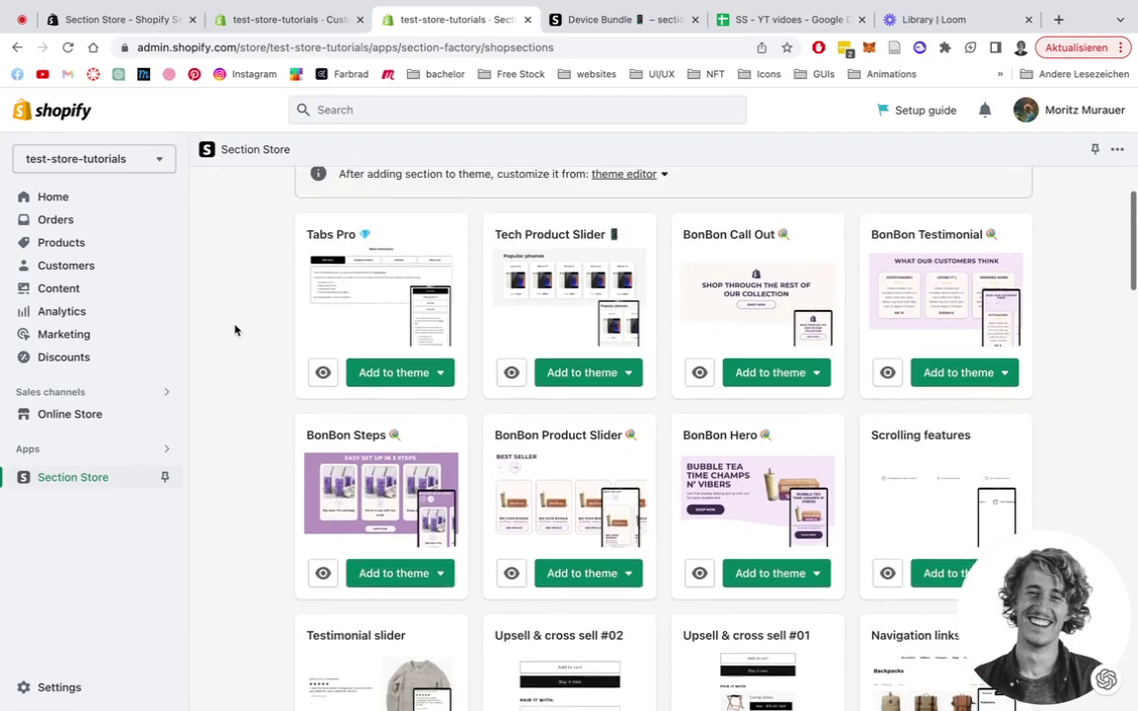
{"action": "scroll", "coordinate": [437, 323], "scroll_direction": "down", "scroll_amount": 1}
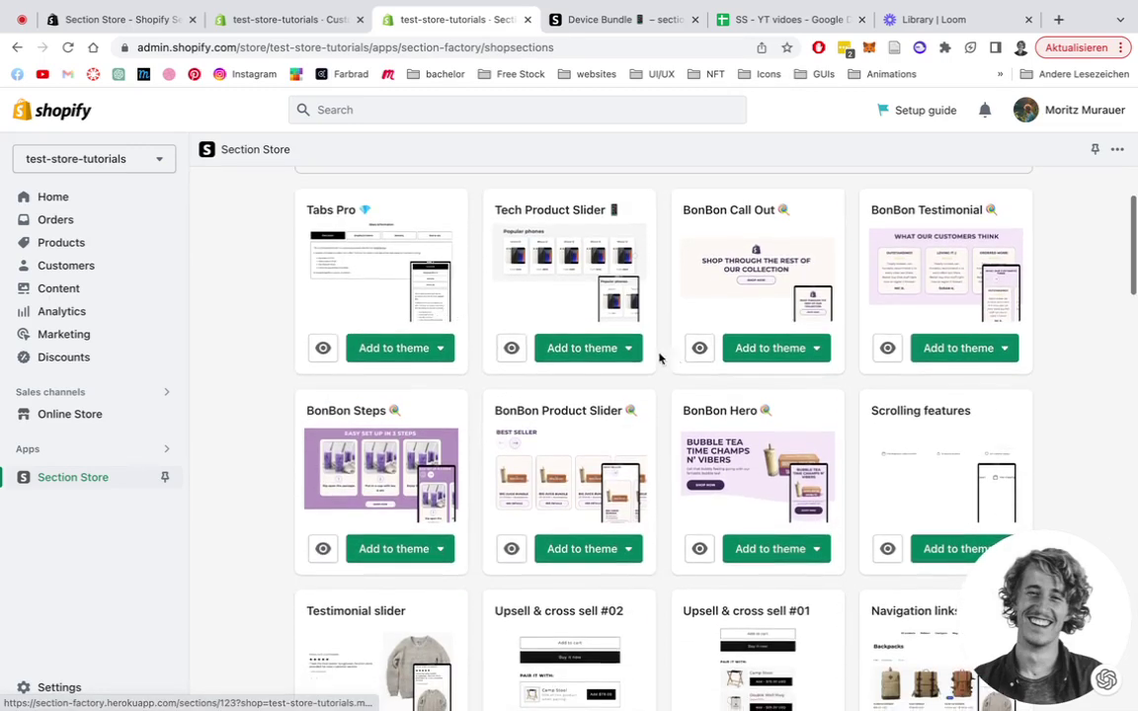
{"action": "left_click", "coordinate": [592, 350]}
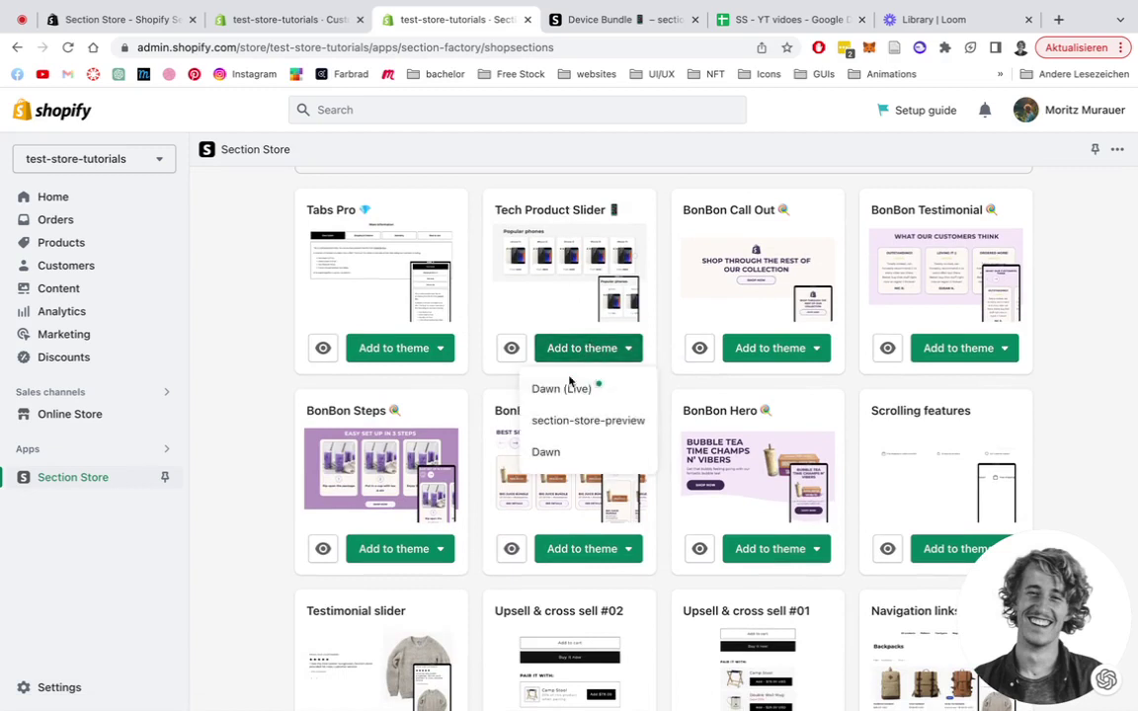
{"action": "left_click", "coordinate": [279, 350]}
Check which themes can be customized in the theme editor from My sections, then dismiss the choices.
{"action": "scroll", "coordinate": [279, 351], "scroll_direction": "up", "scroll_amount": 3}
{"action": "scroll", "coordinate": [667, 346], "scroll_direction": "up", "scroll_amount": 1}
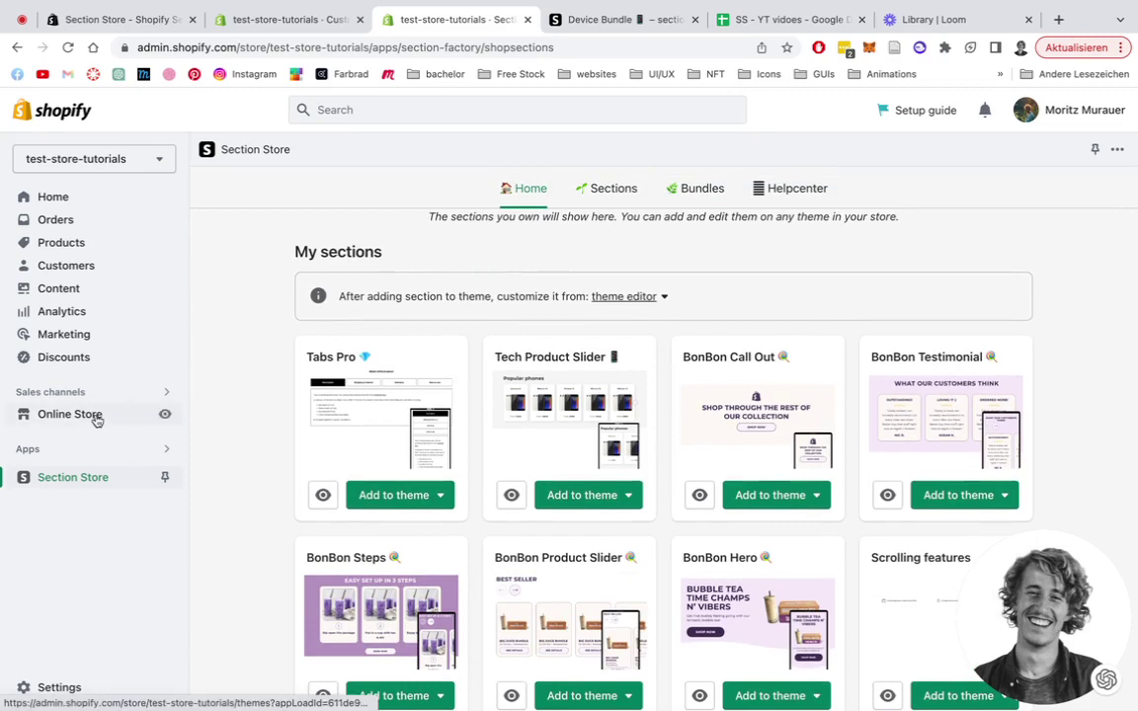
{"action": "left_click", "coordinate": [647, 297]}
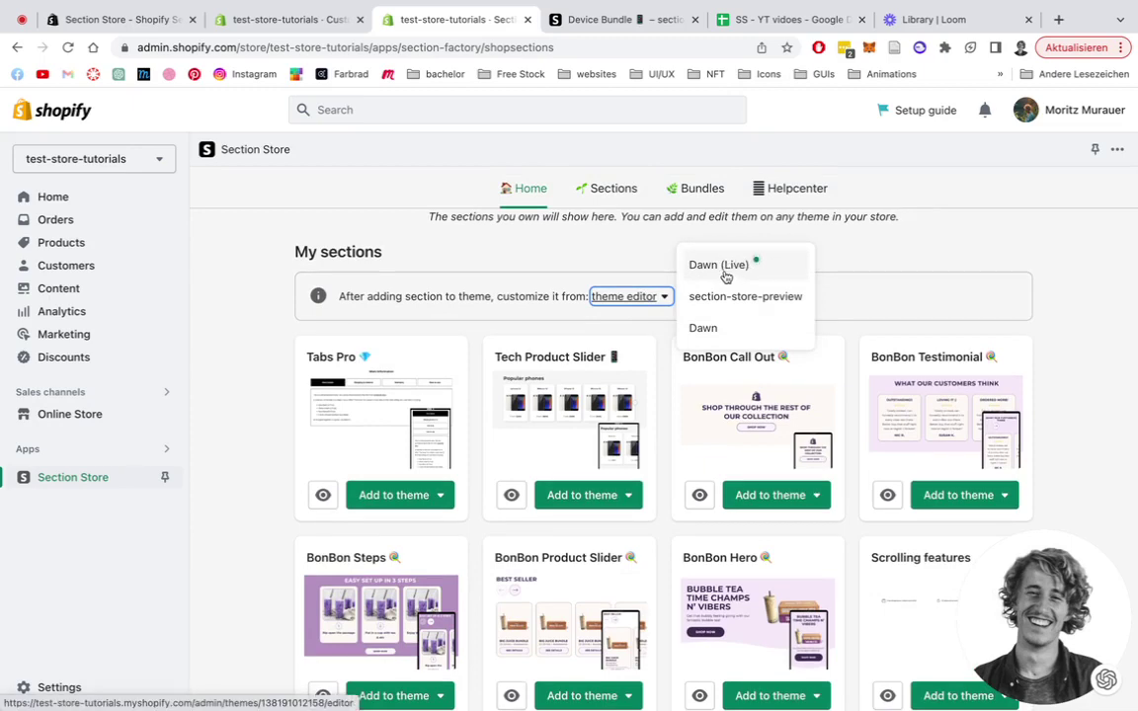
{"action": "left_click", "coordinate": [547, 254]}
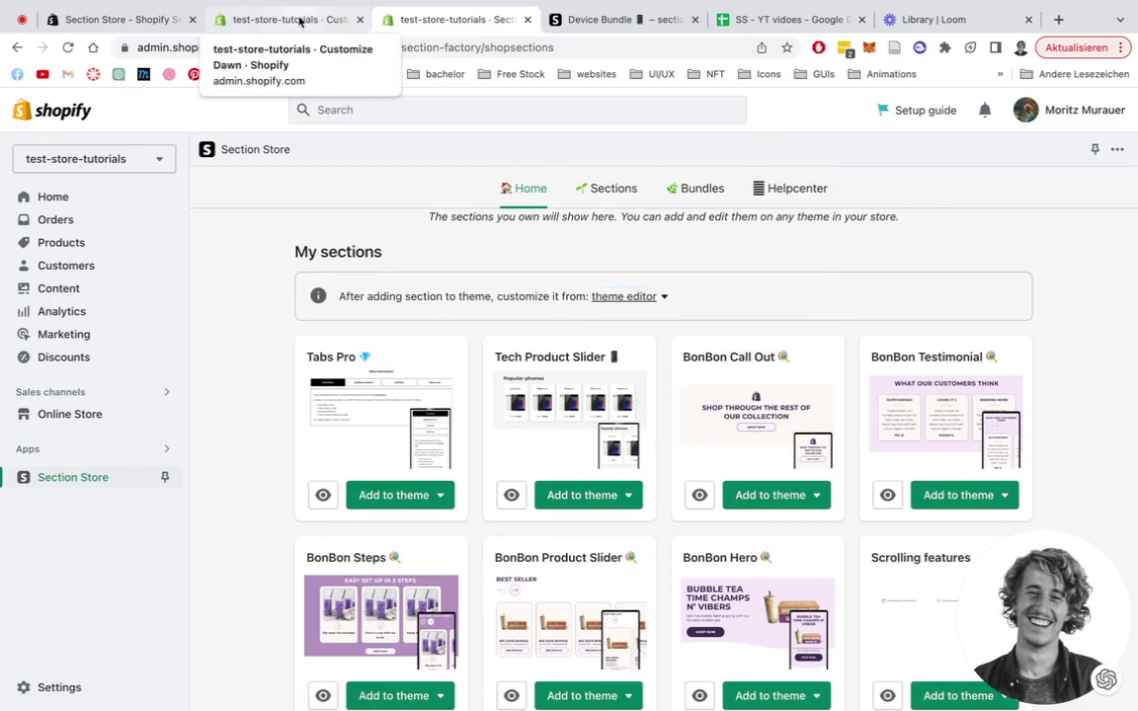
Switch to the open Dawn theme editor and look over the home page preview down to the reviews section.
{"action": "left_click", "coordinate": [299, 22]}
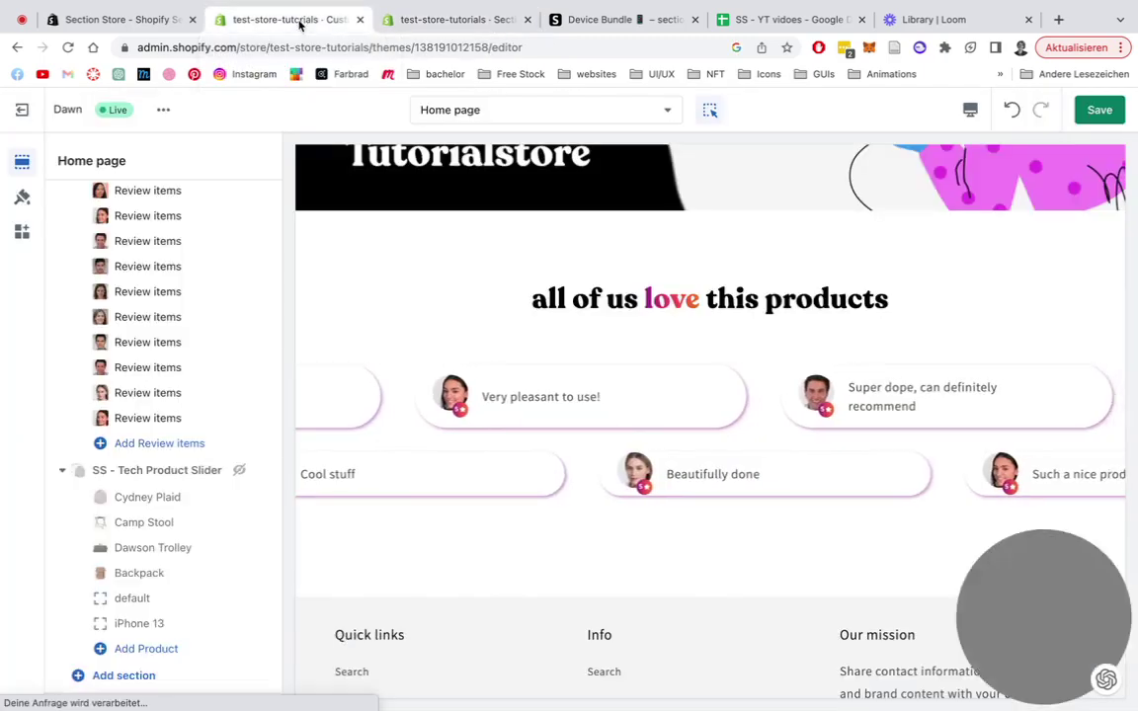
{"action": "scroll", "coordinate": [666, 385], "scroll_direction": "up", "scroll_amount": 5}
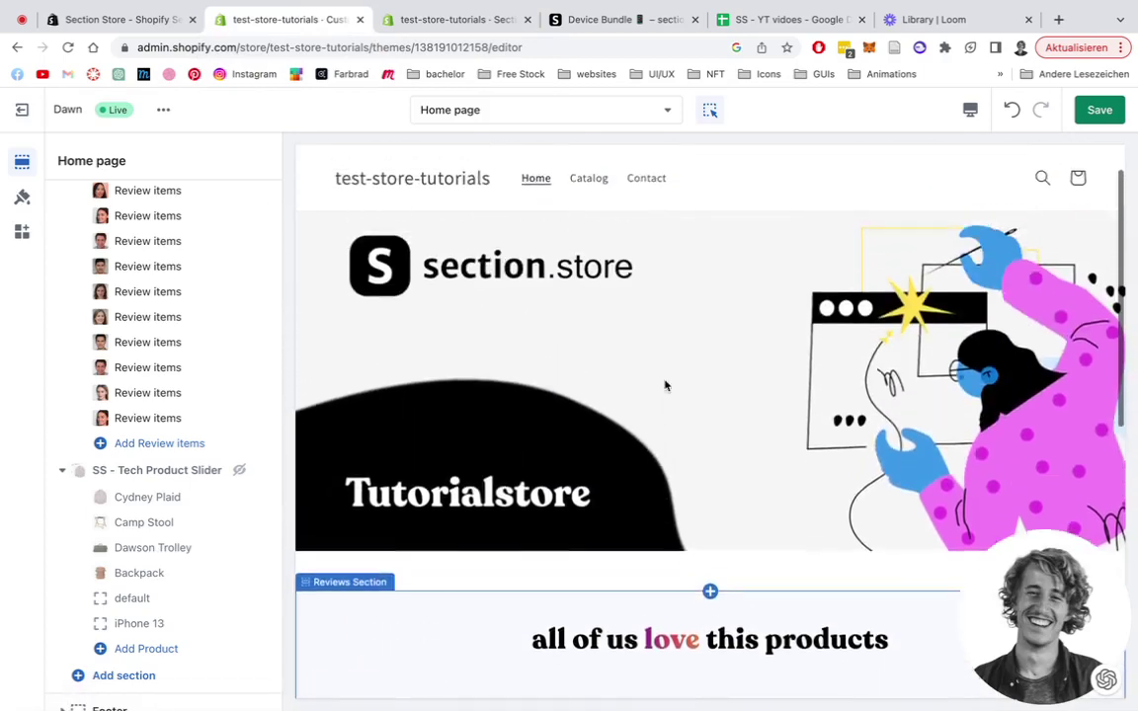
{"action": "scroll", "coordinate": [666, 385], "scroll_direction": "down", "scroll_amount": 3}
{"action": "scroll", "coordinate": [672, 395], "scroll_direction": "down", "scroll_amount": 1}
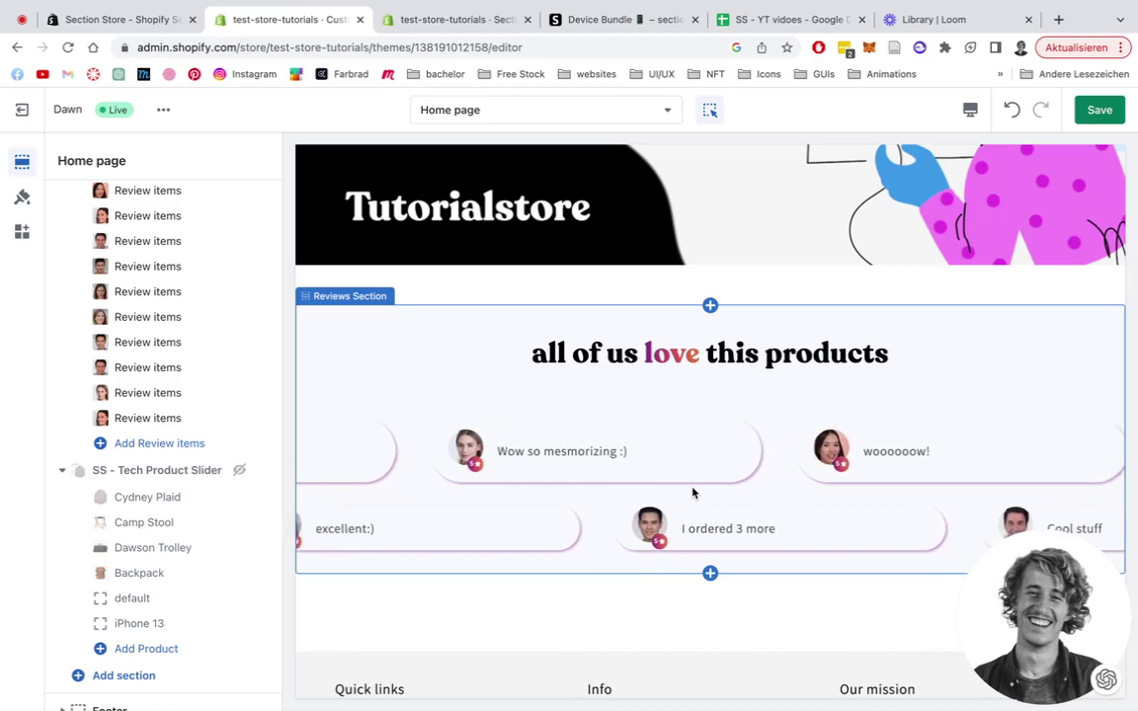
Search the theme sections for "slider", add SS - Tech Product Slider below the hidden slider on the home page, and save.
{"action": "scroll", "coordinate": [693, 492], "scroll_direction": "down", "scroll_amount": 1}
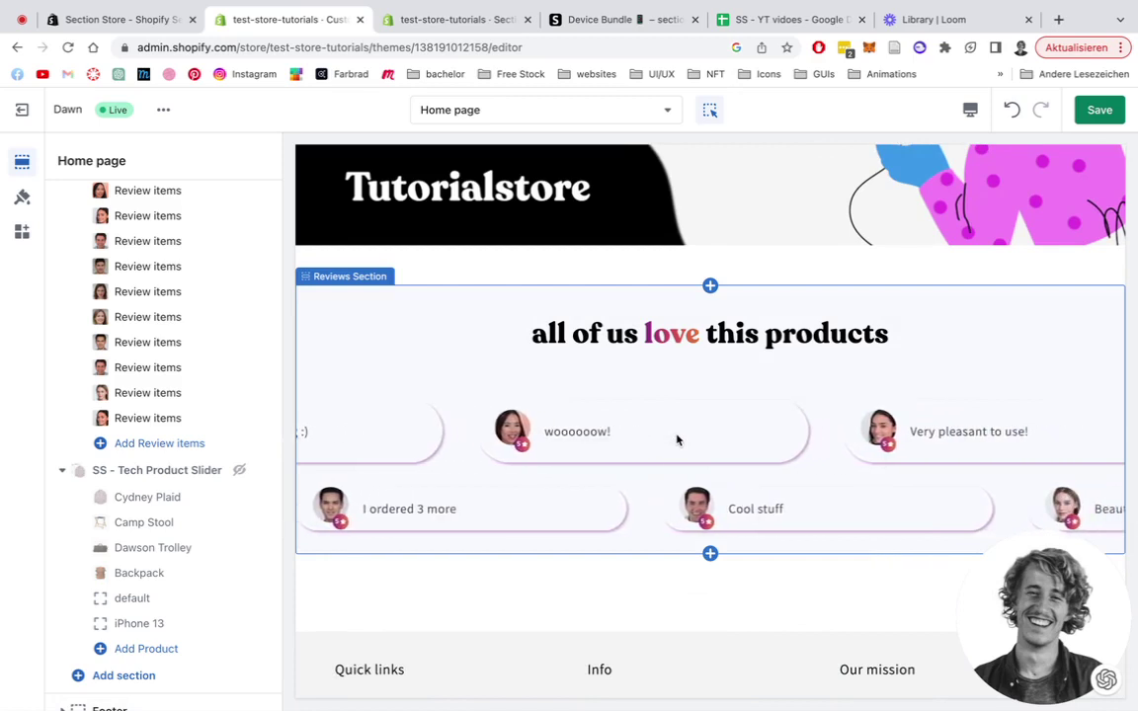
{"action": "scroll", "coordinate": [677, 438], "scroll_direction": "down", "scroll_amount": 1}
{"action": "scroll", "coordinate": [680, 569], "scroll_direction": "down", "scroll_amount": 3}
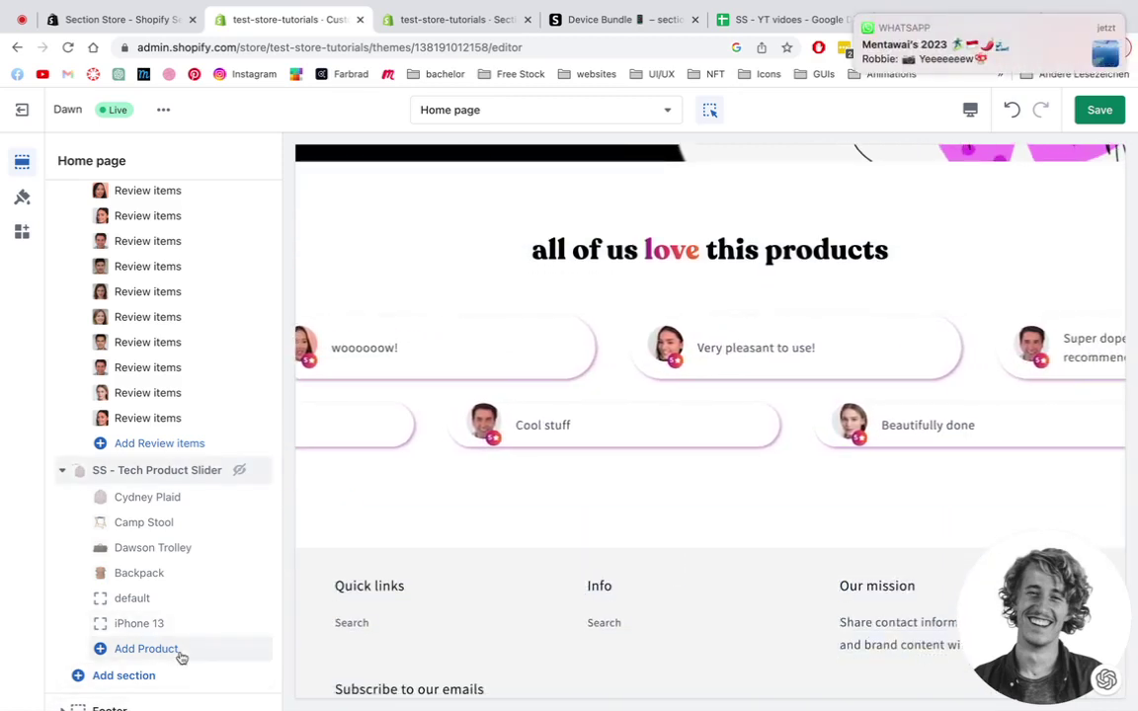
{"action": "left_click", "coordinate": [126, 675]}
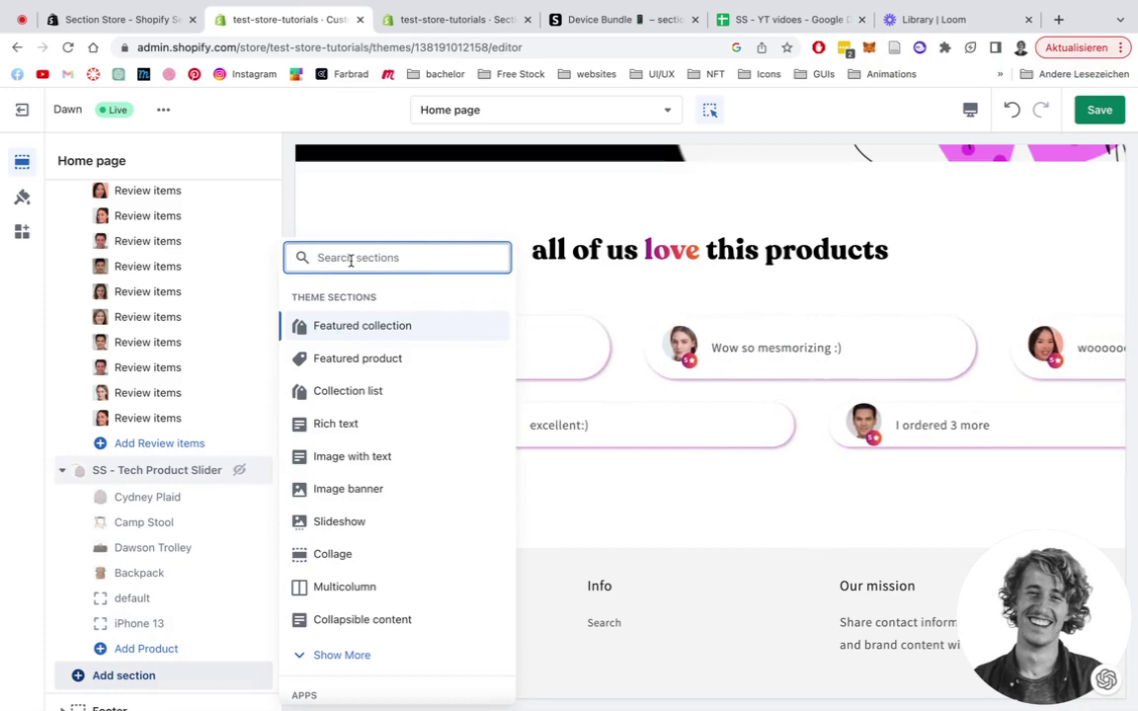
{"action": "type", "text": "slider"}
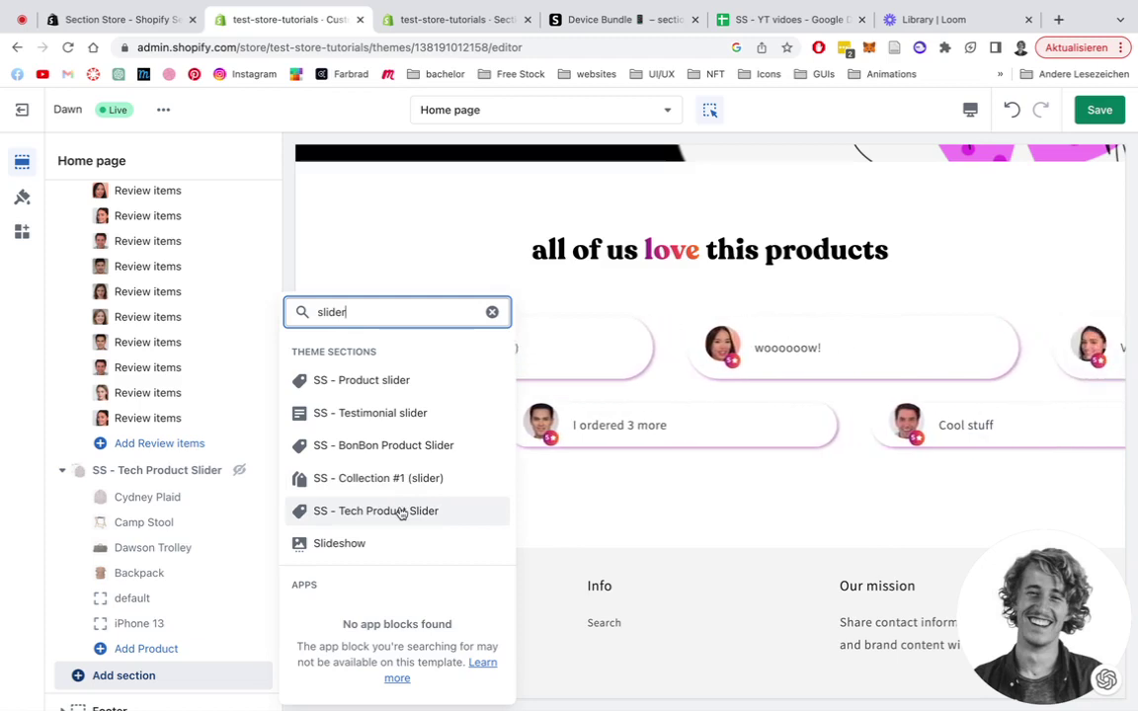
{"action": "left_click", "coordinate": [400, 511]}
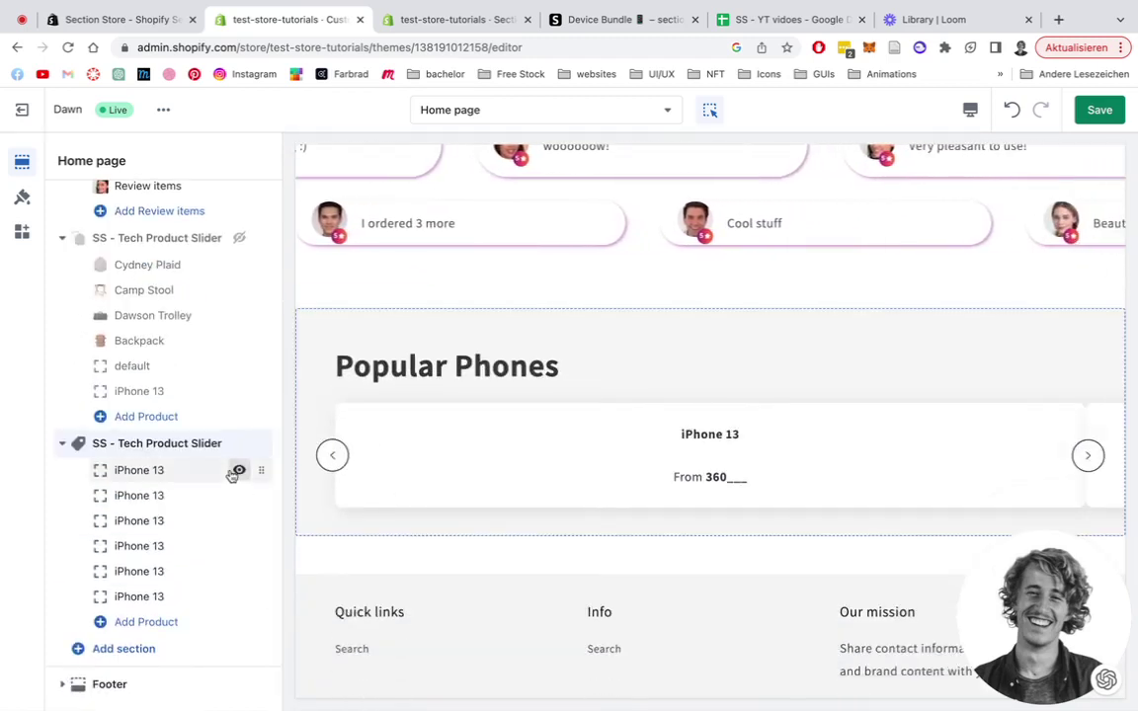
{"action": "left_click", "coordinate": [1099, 109]}
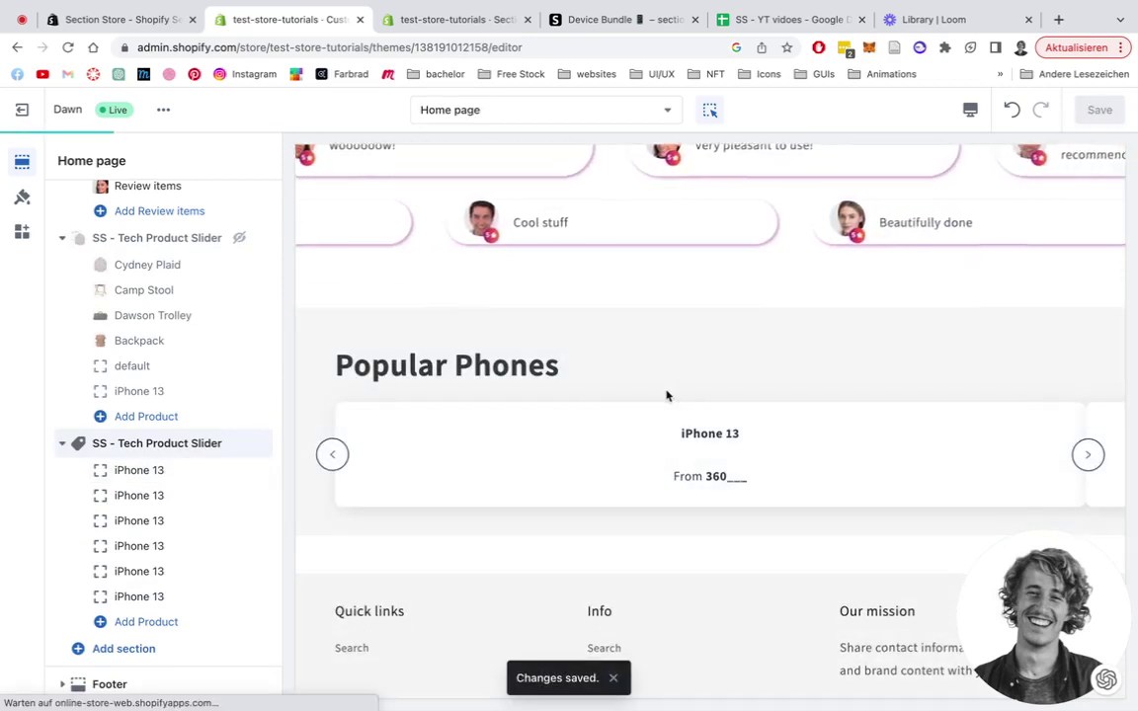
Look over the new slider in the preview and its section settings, and return to the section list.
{"action": "scroll", "coordinate": [667, 396], "scroll_direction": "down", "scroll_amount": 2}
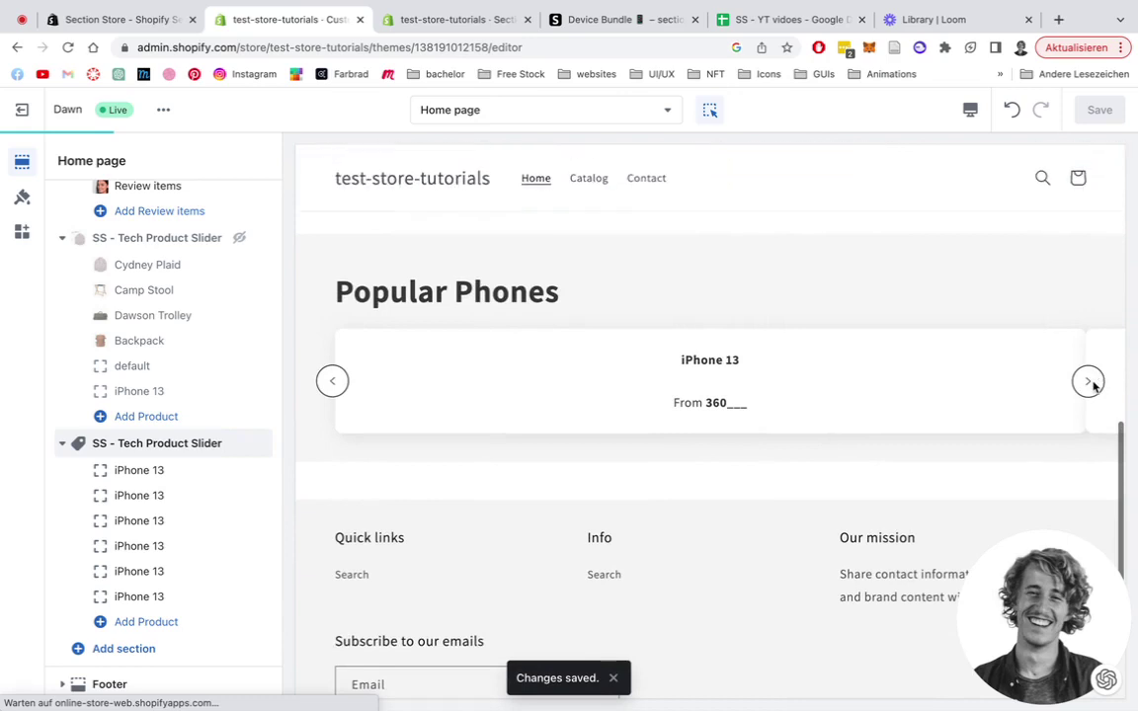
{"action": "left_click", "coordinate": [470, 427]}
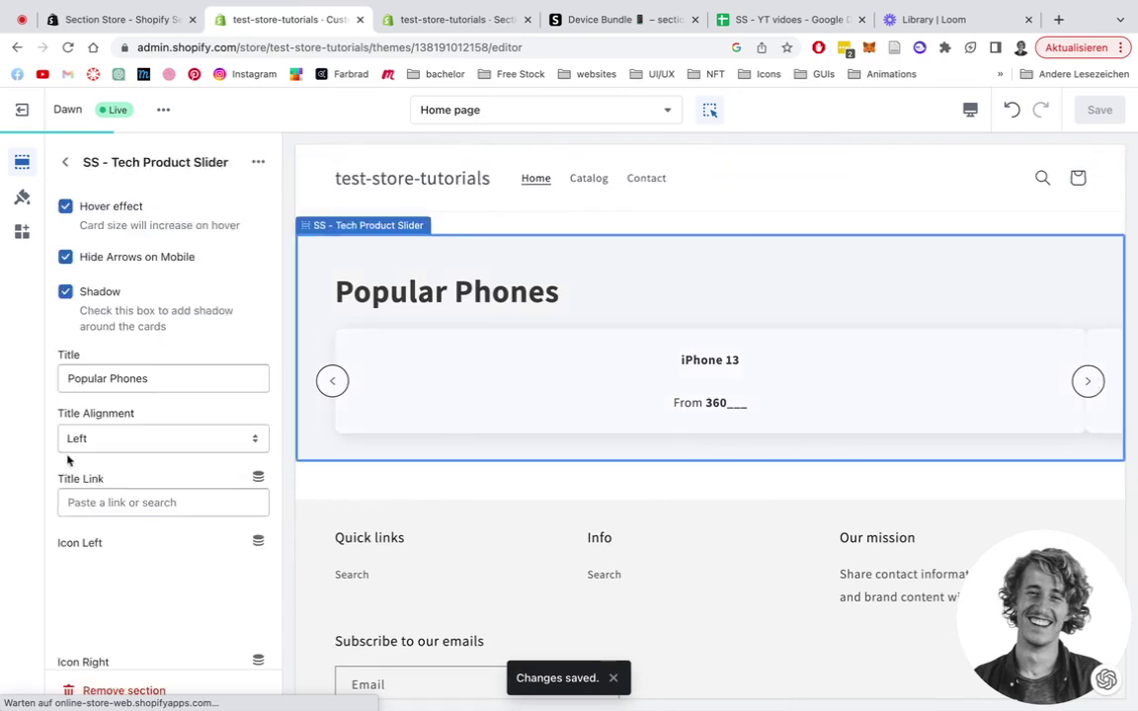
{"action": "left_click", "coordinate": [65, 162]}
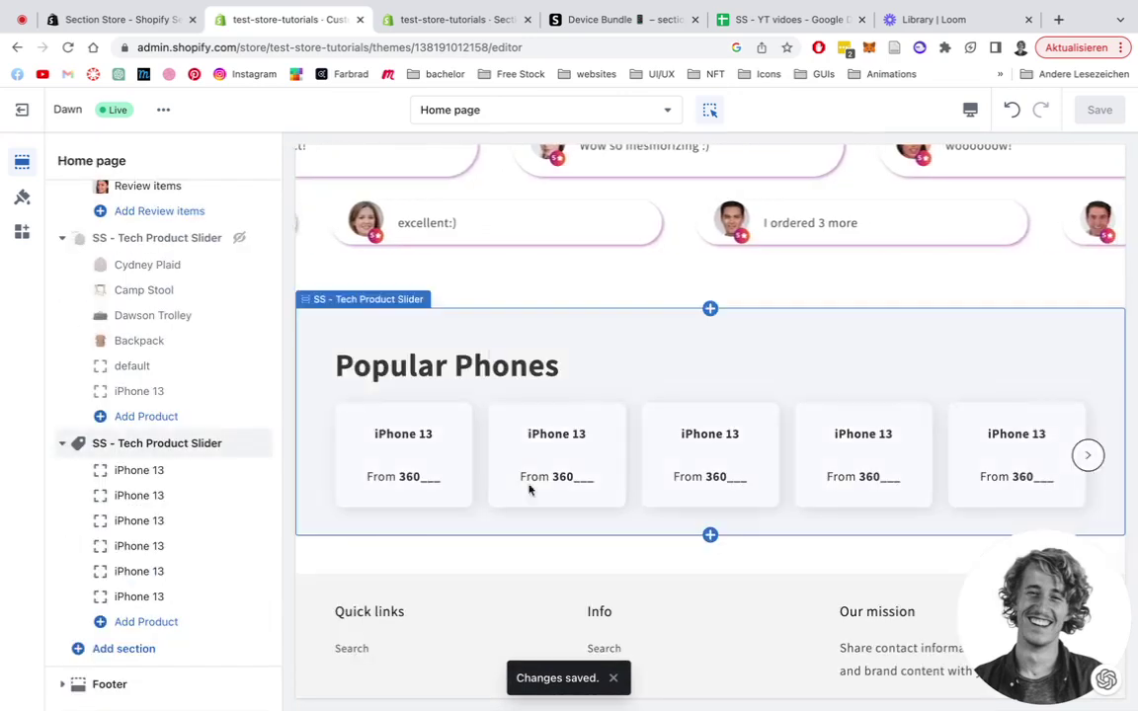
{"action": "scroll", "coordinate": [541, 395], "scroll_direction": "down", "scroll_amount": 1}
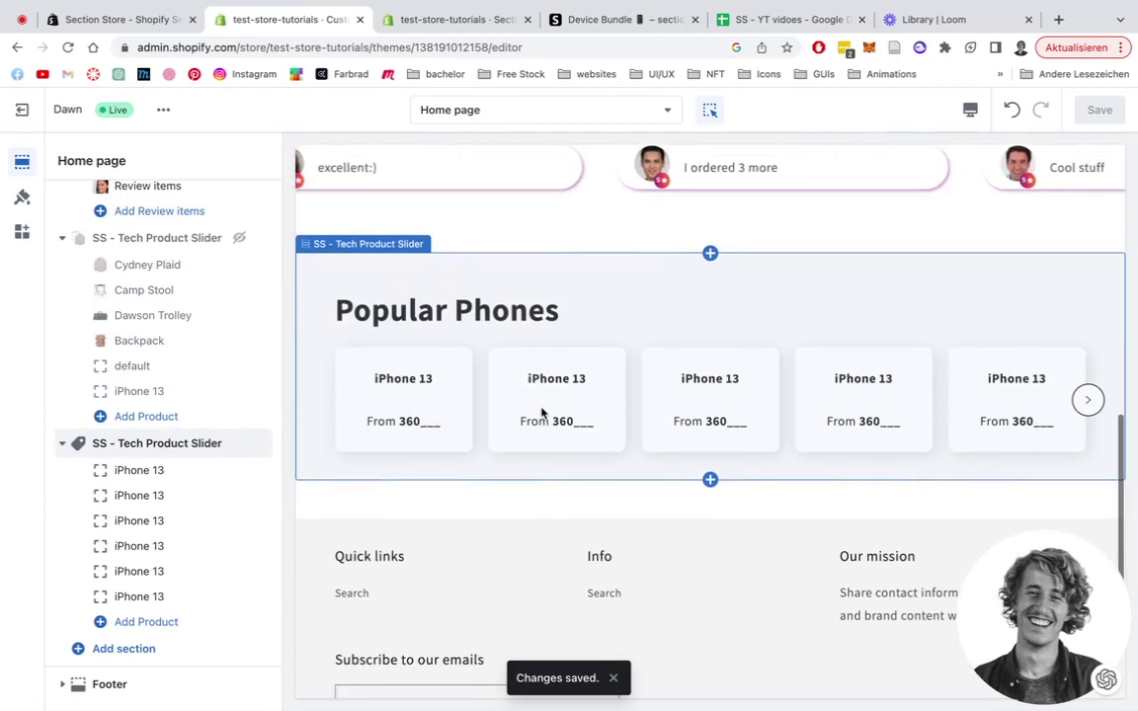
Assign the 5 Panel Camp Cap product to the first iPhone 13 block of the new slider.
{"action": "left_click", "coordinate": [168, 478]}
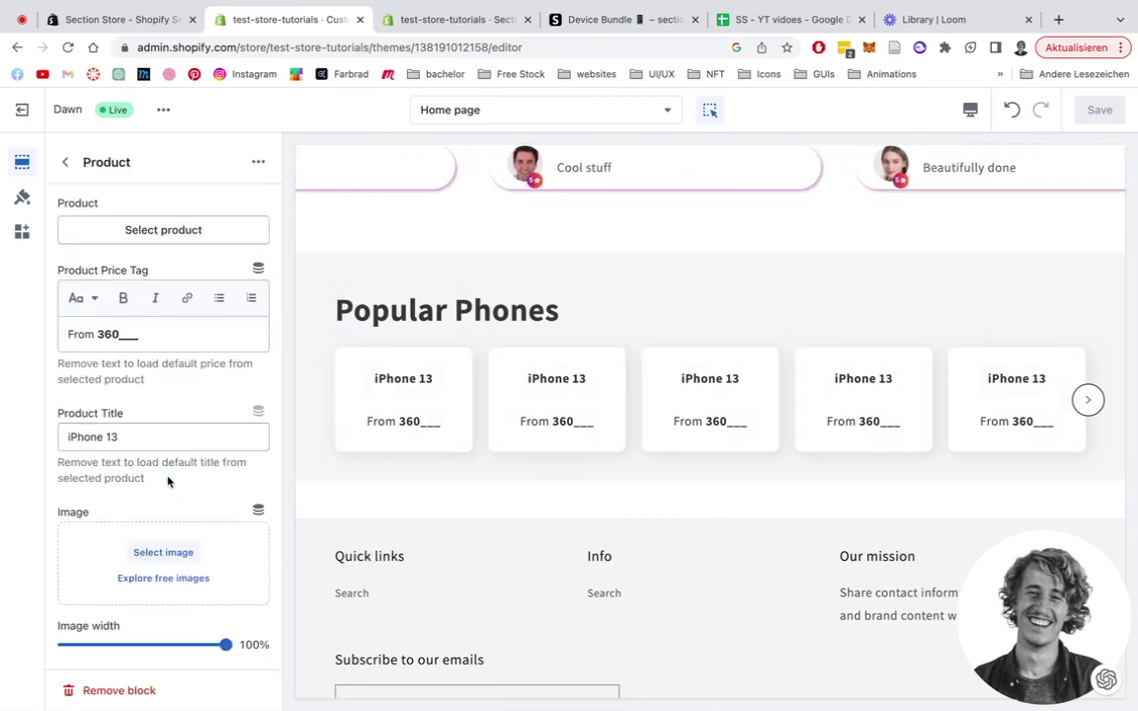
{"action": "left_click", "coordinate": [168, 230]}
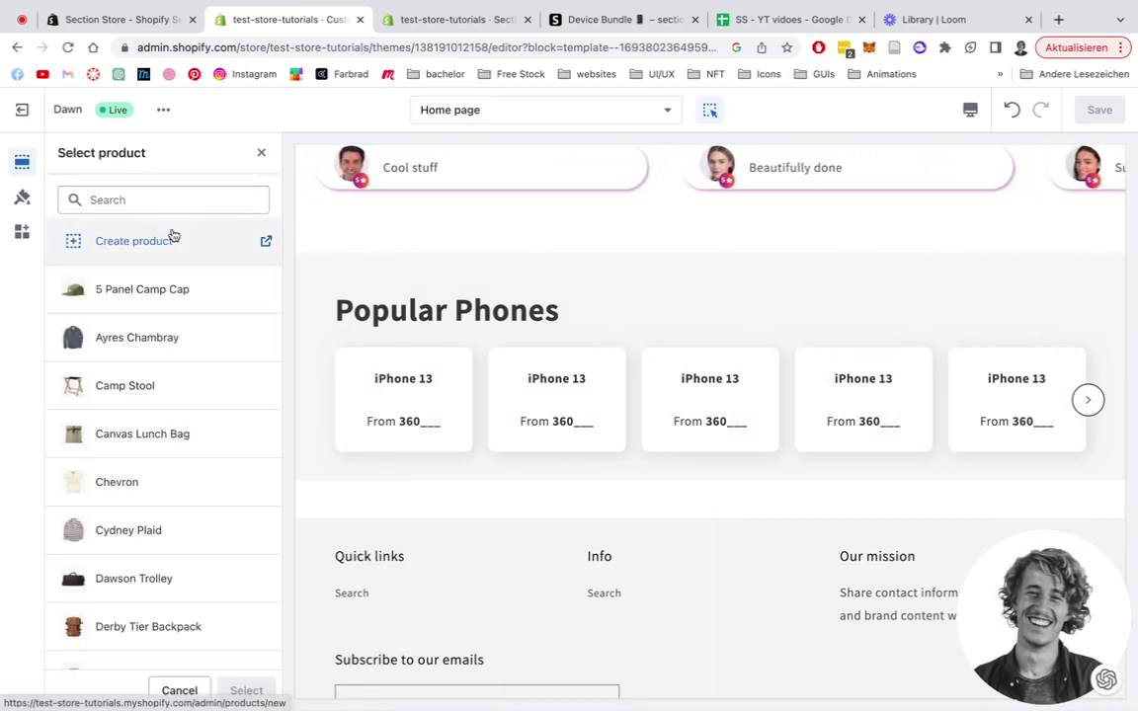
{"action": "left_click", "coordinate": [160, 292]}
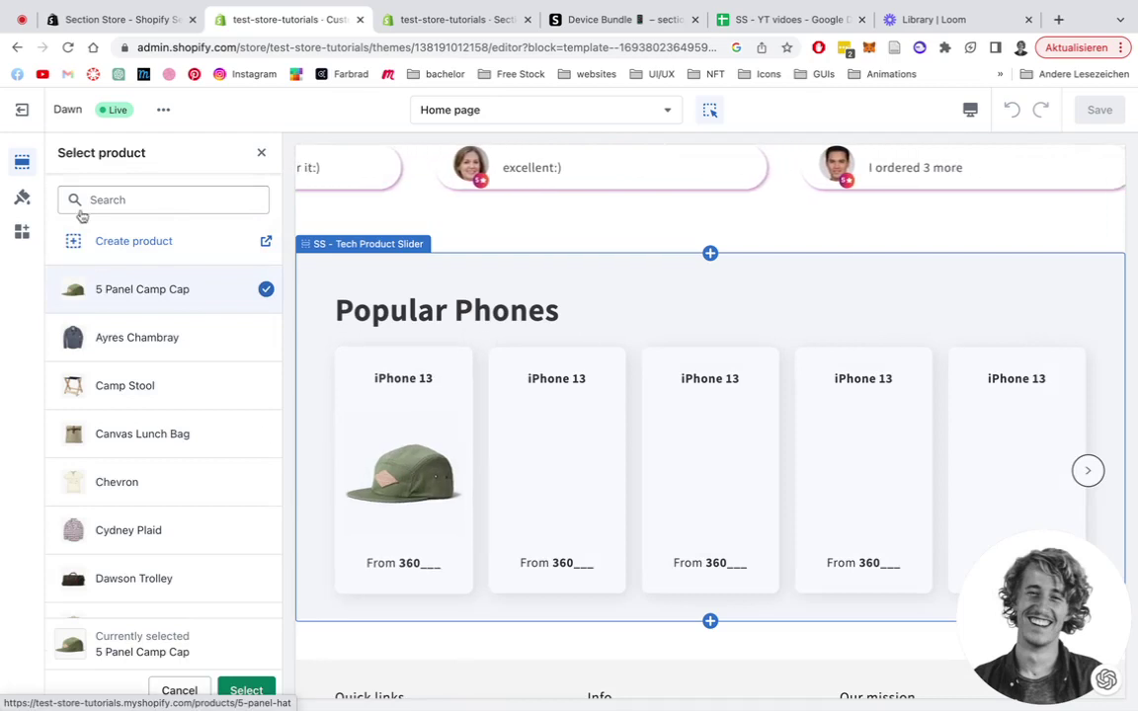
{"action": "left_click", "coordinate": [253, 691]}
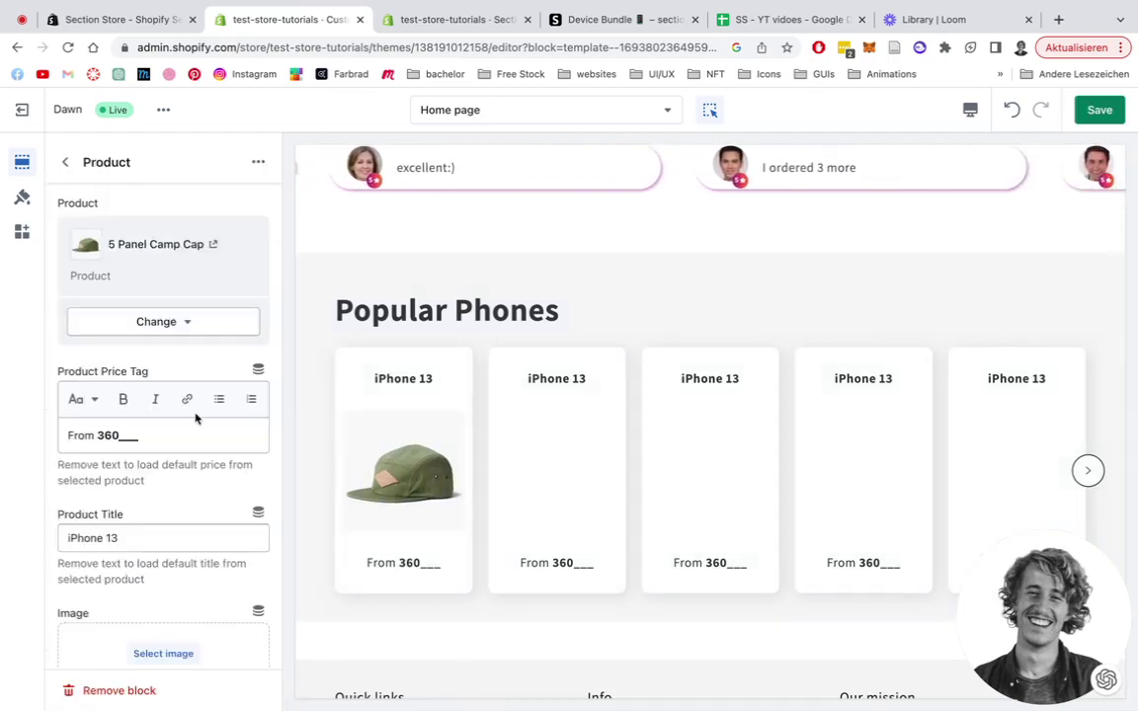
Clear the price tag and product title texts of the 5 Panel Camp Cap block, and return to the section list.
{"action": "scroll", "coordinate": [168, 434], "scroll_direction": "down", "scroll_amount": 2}
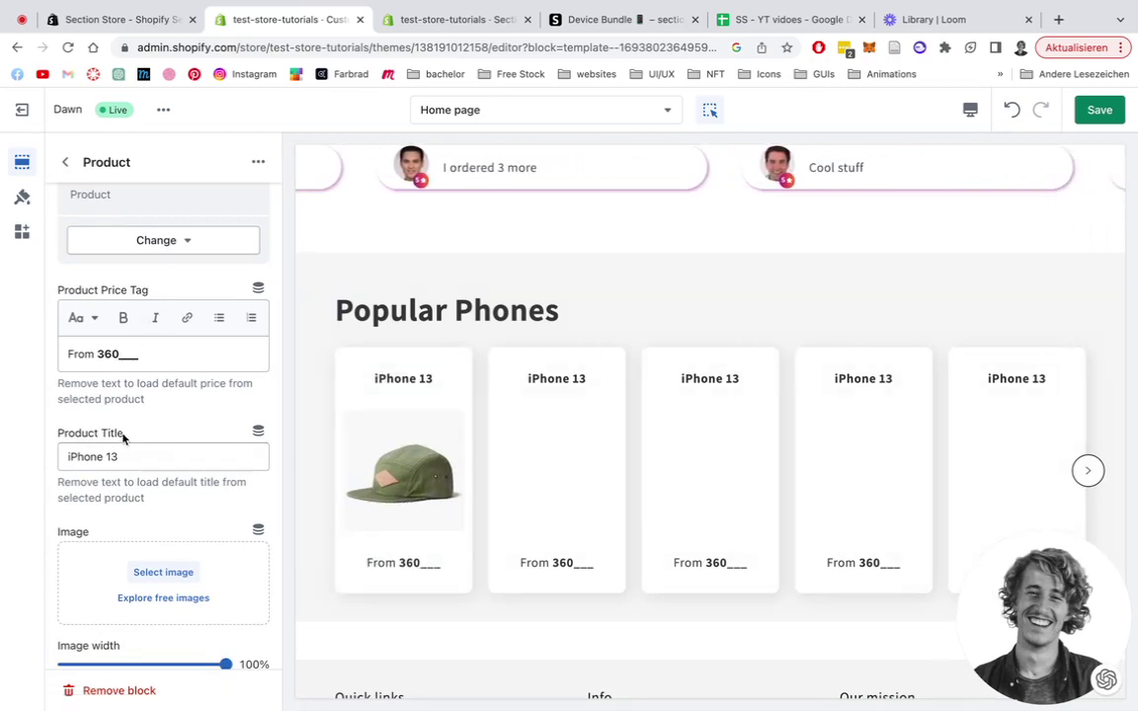
{"action": "scroll", "coordinate": [133, 444], "scroll_direction": "down", "scroll_amount": 1}
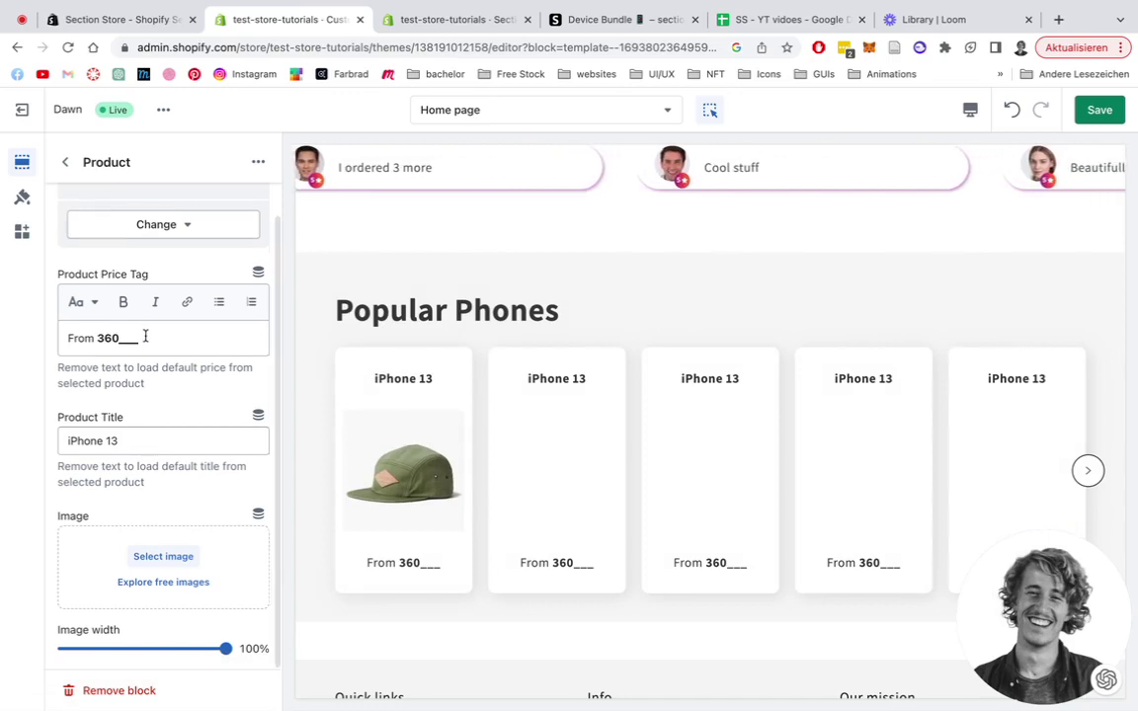
{"action": "left_click_drag", "start_coordinate": [145, 333], "coordinate": [30, 341]}
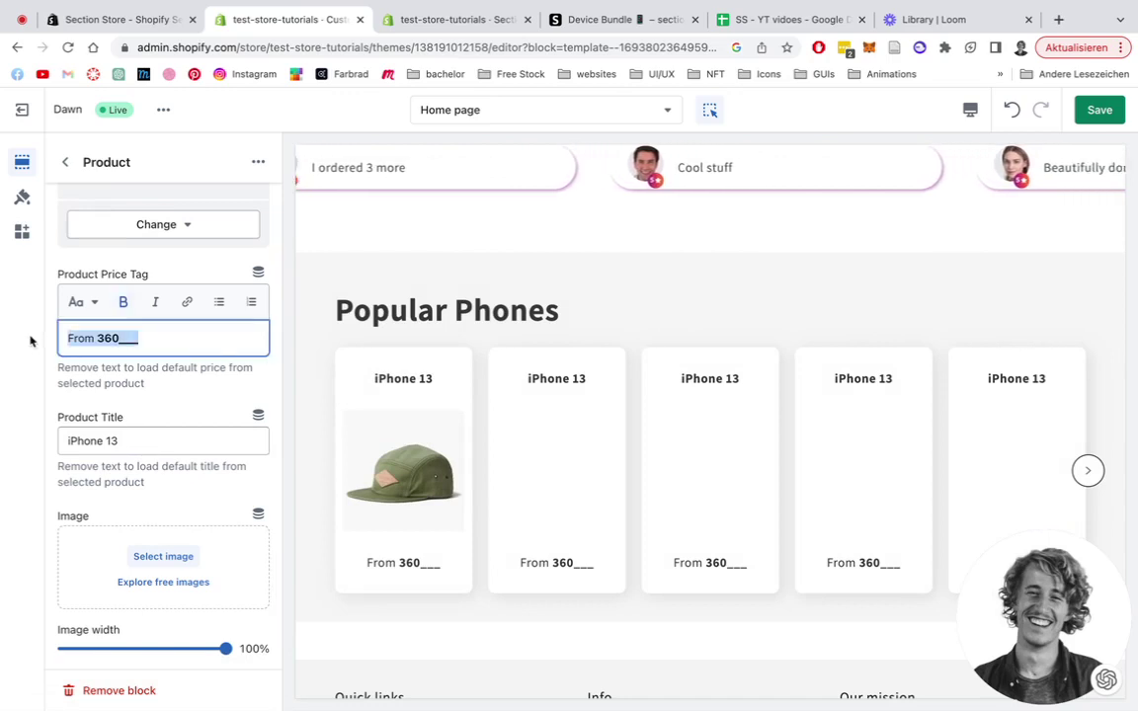
{"action": "triple_click", "coordinate": [149, 449]}
{"action": "key", "text": "BackSpace"}
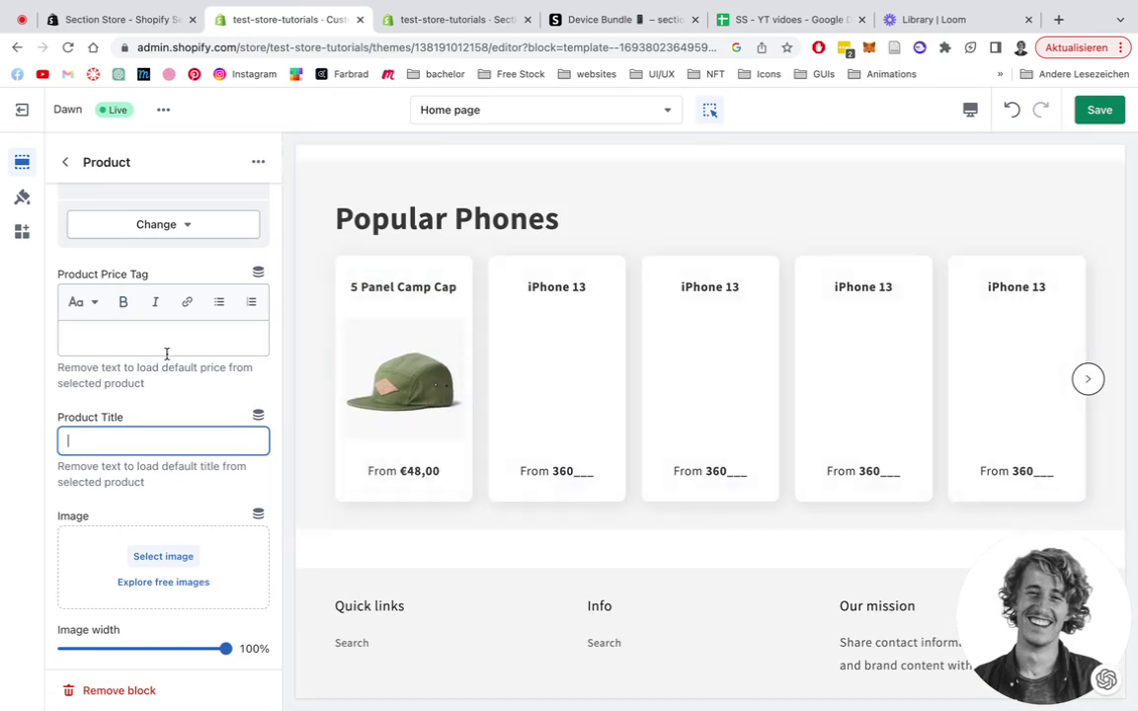
{"action": "scroll", "coordinate": [167, 352], "scroll_direction": "up", "scroll_amount": 2}
{"action": "scroll", "coordinate": [167, 352], "scroll_direction": "down", "scroll_amount": 2}
{"action": "left_click_drag", "start_coordinate": [225, 649], "coordinate": [196, 649]}
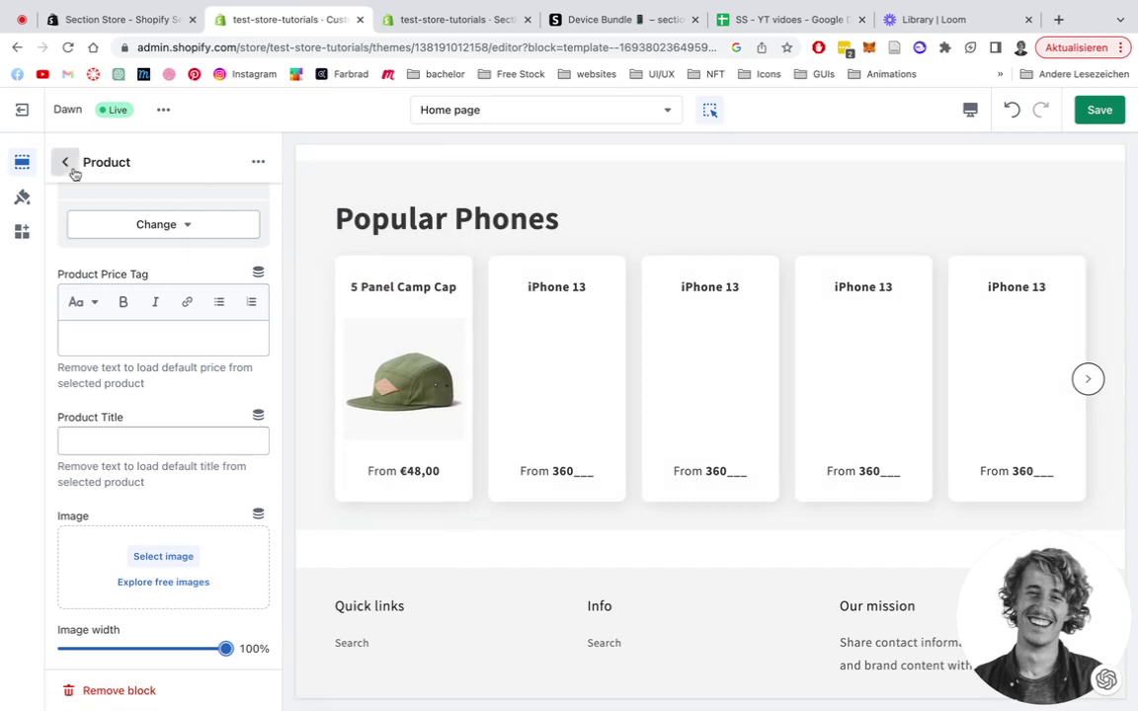
{"action": "left_click", "coordinate": [65, 163]}
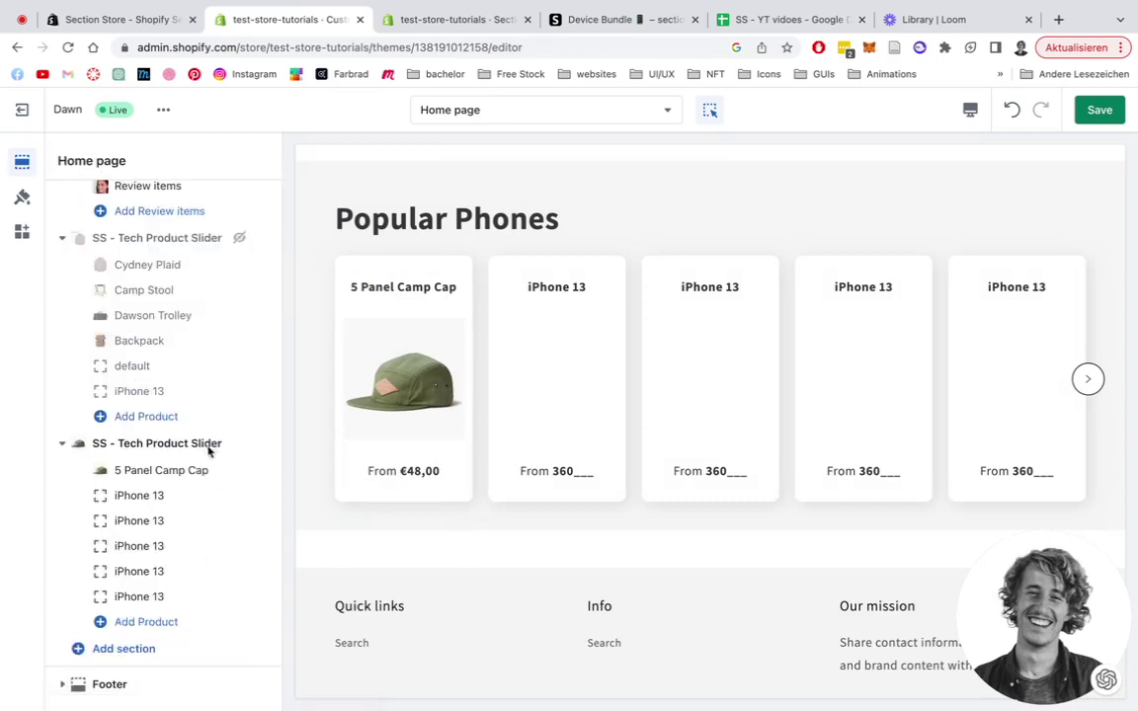
Remove the newly added Tech Product Slider section containing the 5 Panel Camp Cap from the home page.
{"action": "left_click", "coordinate": [210, 444]}
{"action": "scroll", "coordinate": [138, 642], "scroll_direction": "down", "scroll_amount": 4}
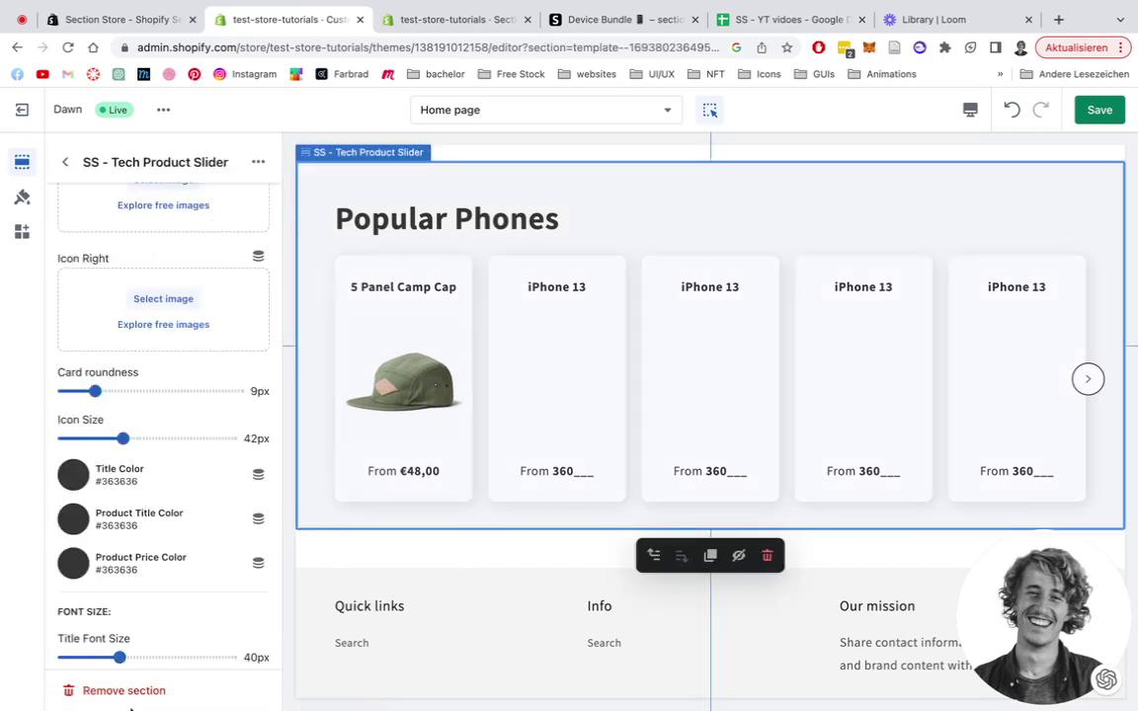
{"action": "left_click", "coordinate": [89, 690]}
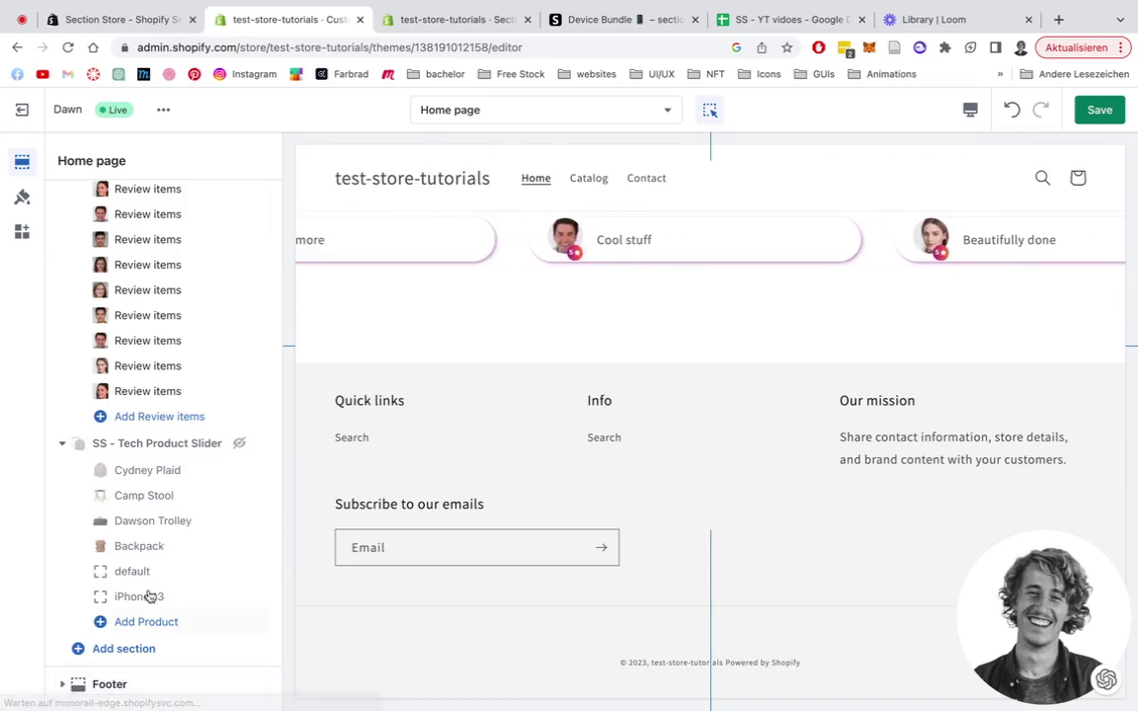
Unhide the existing Tech Product Slider, assign the Harriet Chambray product to its "default" block, and save.
{"action": "left_click", "coordinate": [240, 445]}
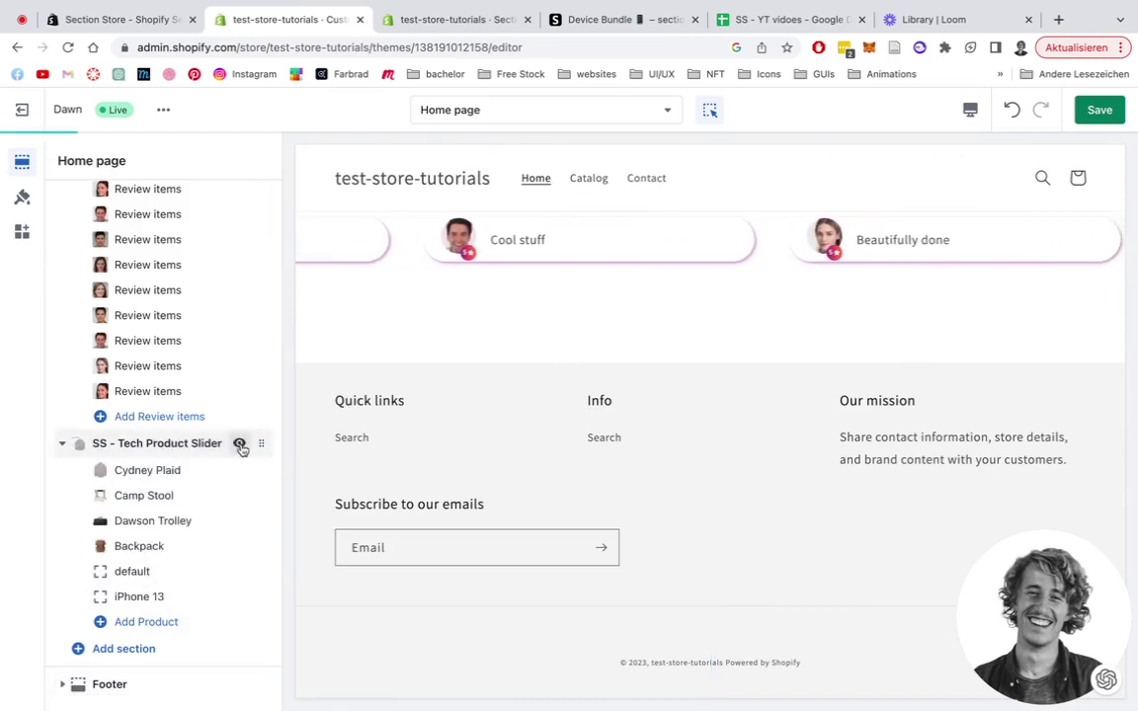
{"action": "left_click", "coordinate": [148, 573]}
{"action": "left_click", "coordinate": [198, 229]}
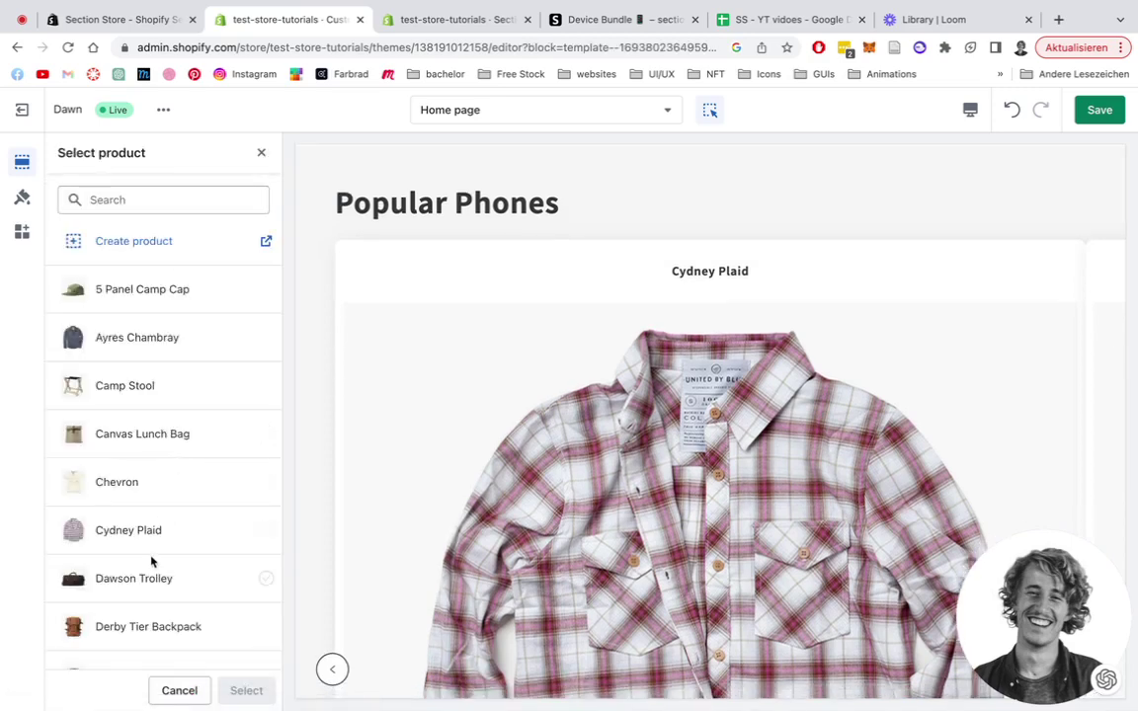
{"action": "scroll", "coordinate": [152, 560], "scroll_direction": "down", "scroll_amount": 5}
{"action": "left_click", "coordinate": [153, 546]}
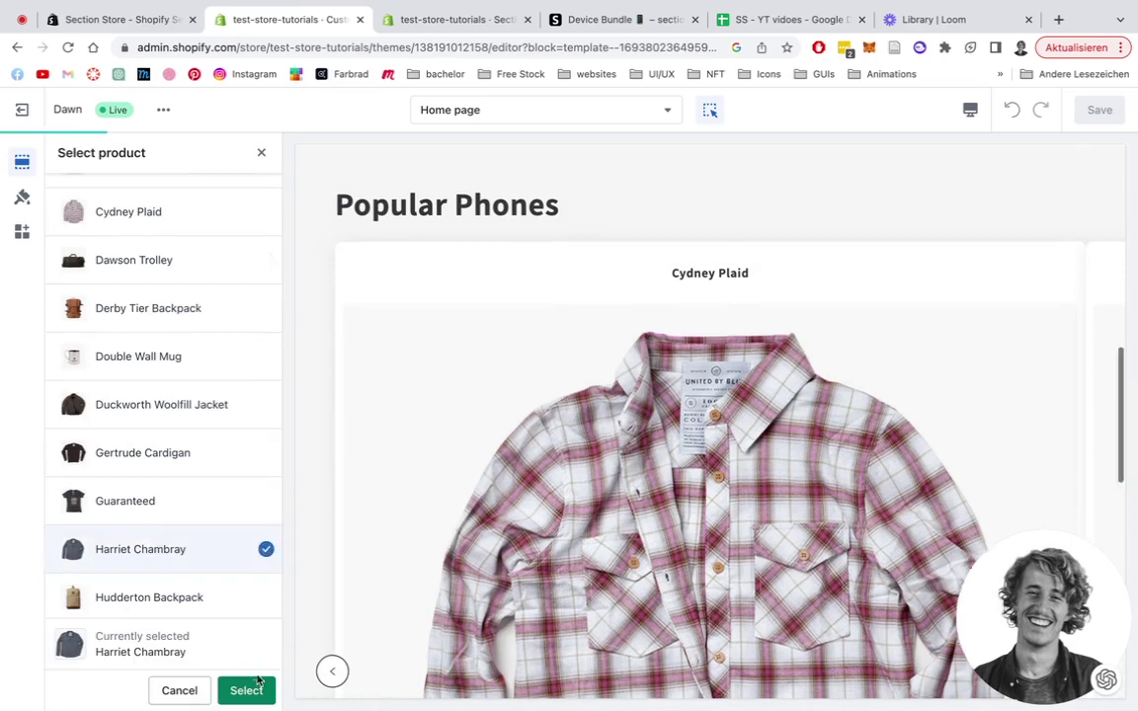
{"action": "left_click", "coordinate": [247, 690]}
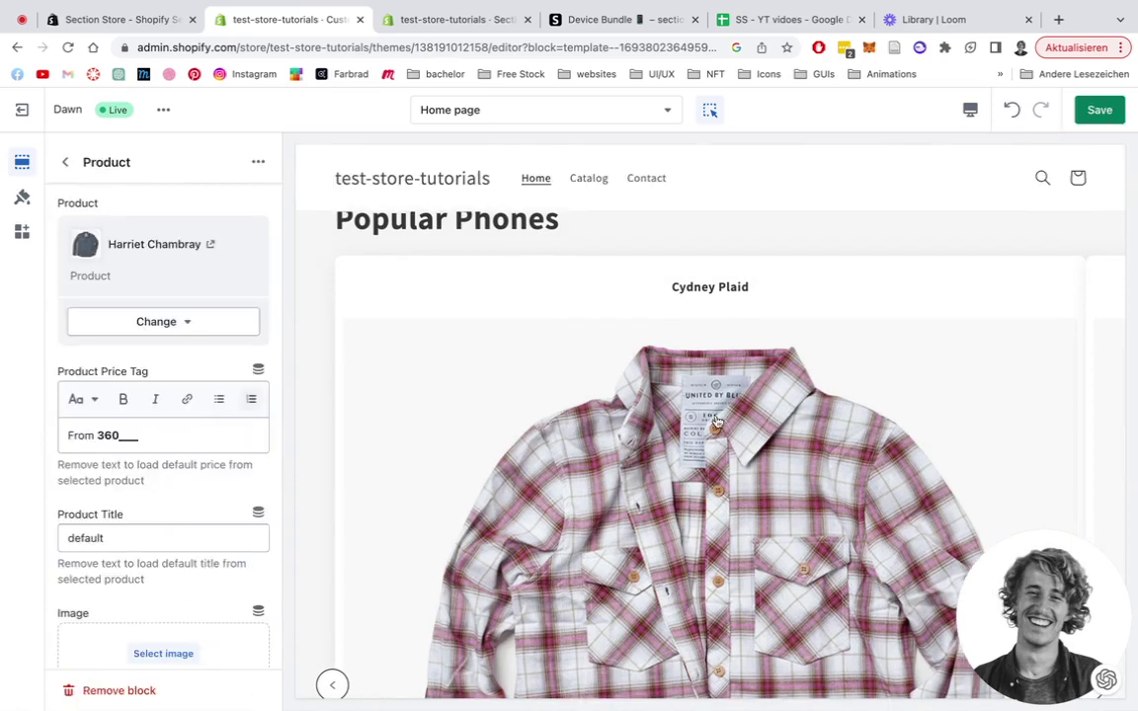
{"action": "left_click", "coordinate": [1096, 109]}
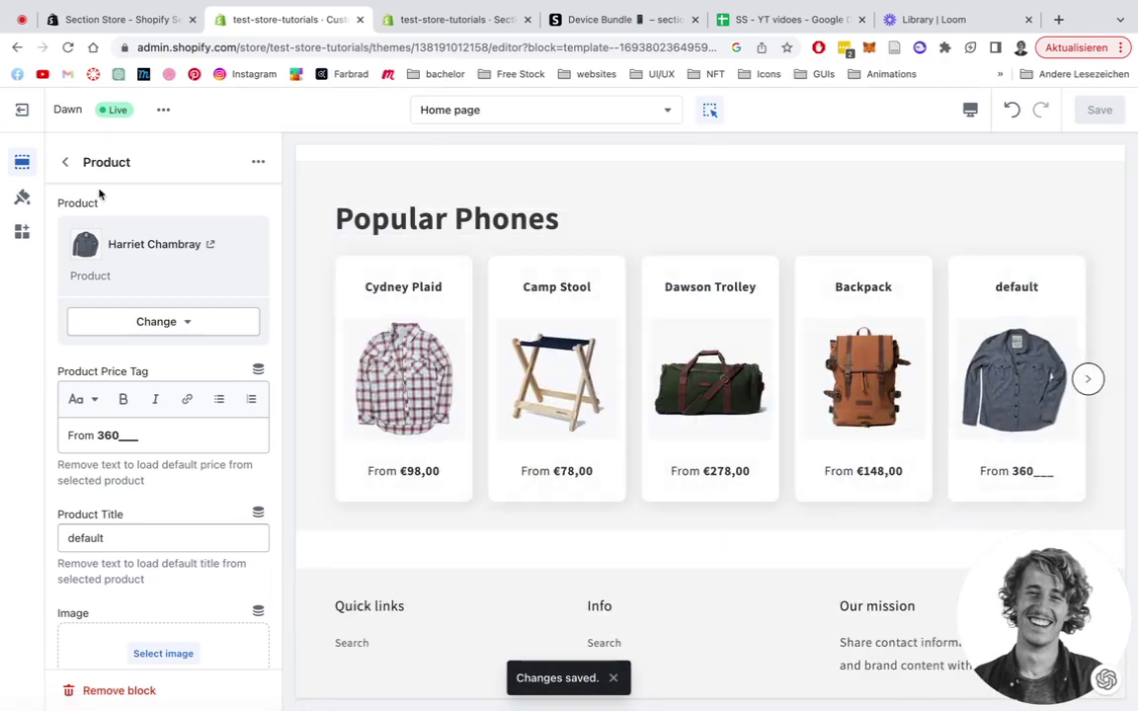
Clear the price tag and product title texts of the Harriet Chambray block, and return to the section list.
{"action": "triple_click", "coordinate": [125, 434]}
{"action": "key", "text": "BackSpace"}
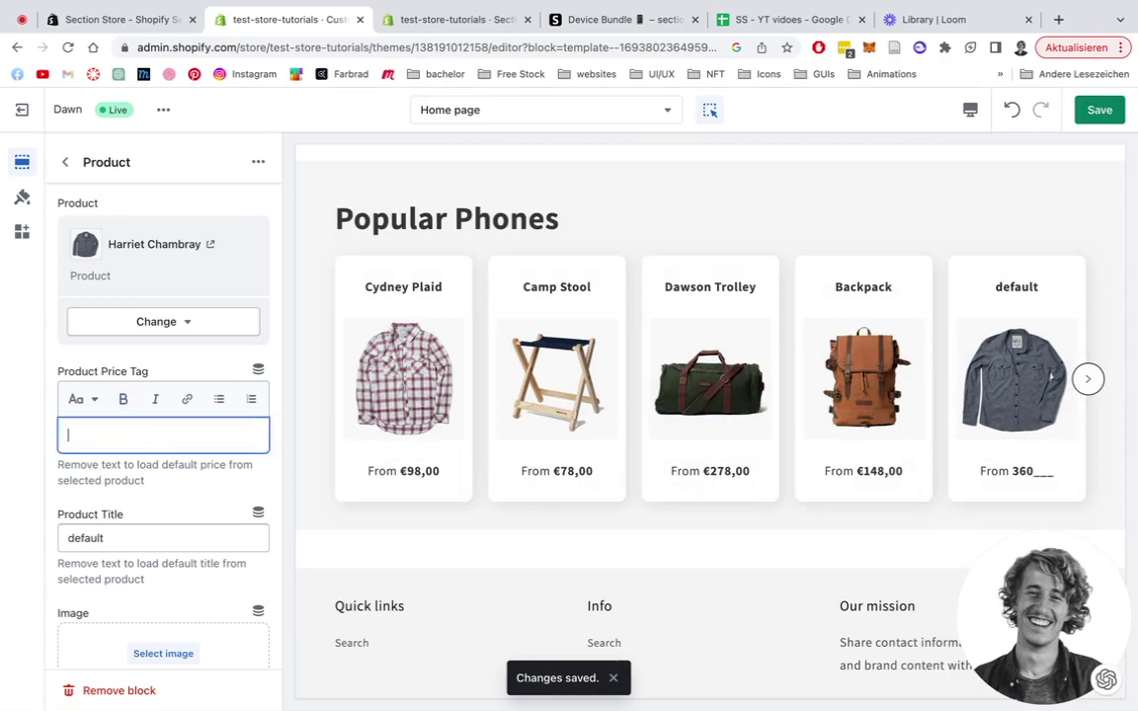
{"action": "triple_click", "coordinate": [154, 538]}
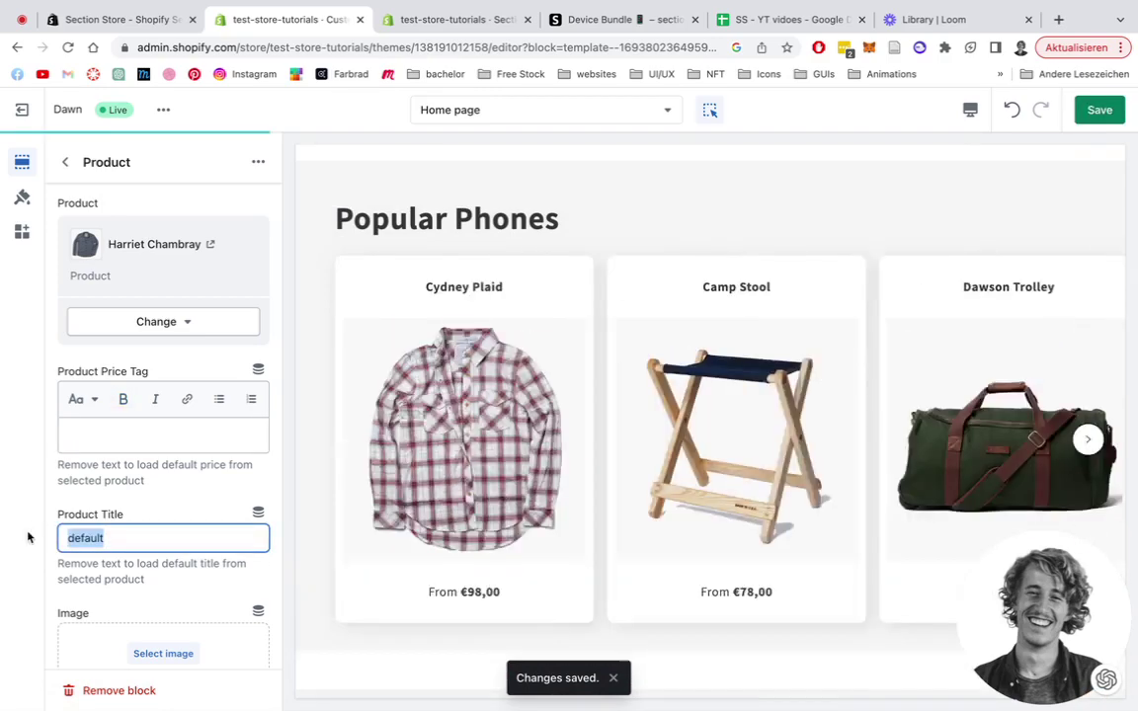
{"action": "key", "text": "BackSpace"}
{"action": "left_click", "coordinate": [65, 162]}
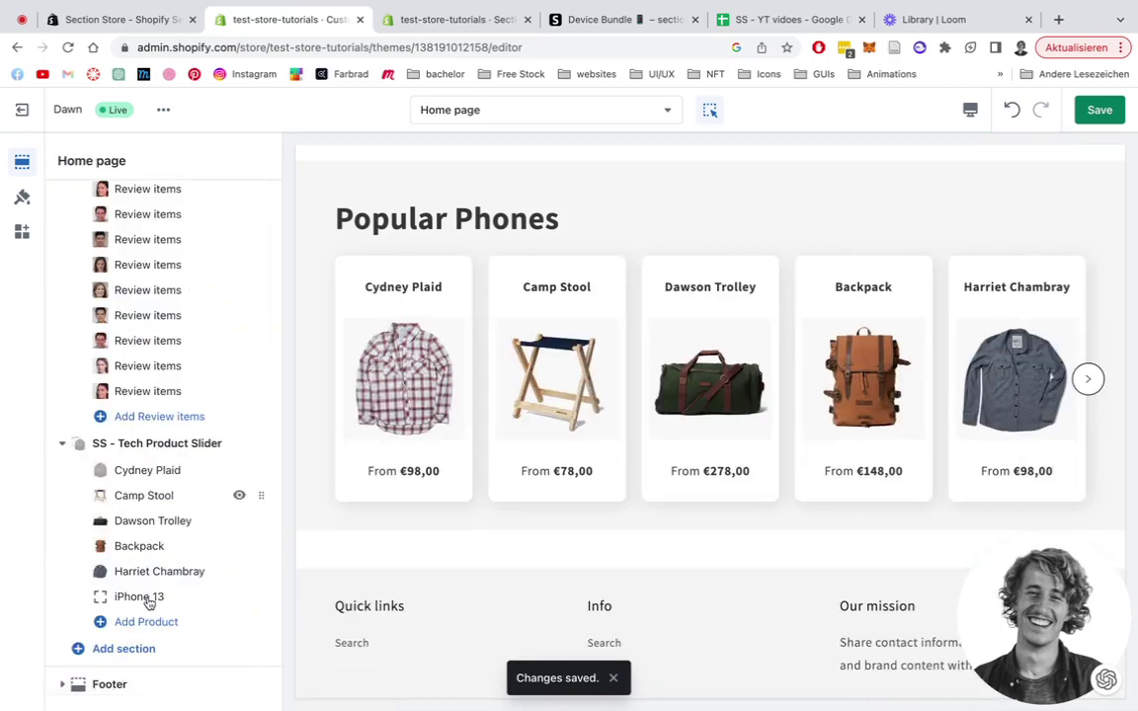
Assign the Lodge product to the slider's remaining iPhone 13 block.
{"action": "left_click", "coordinate": [143, 597]}
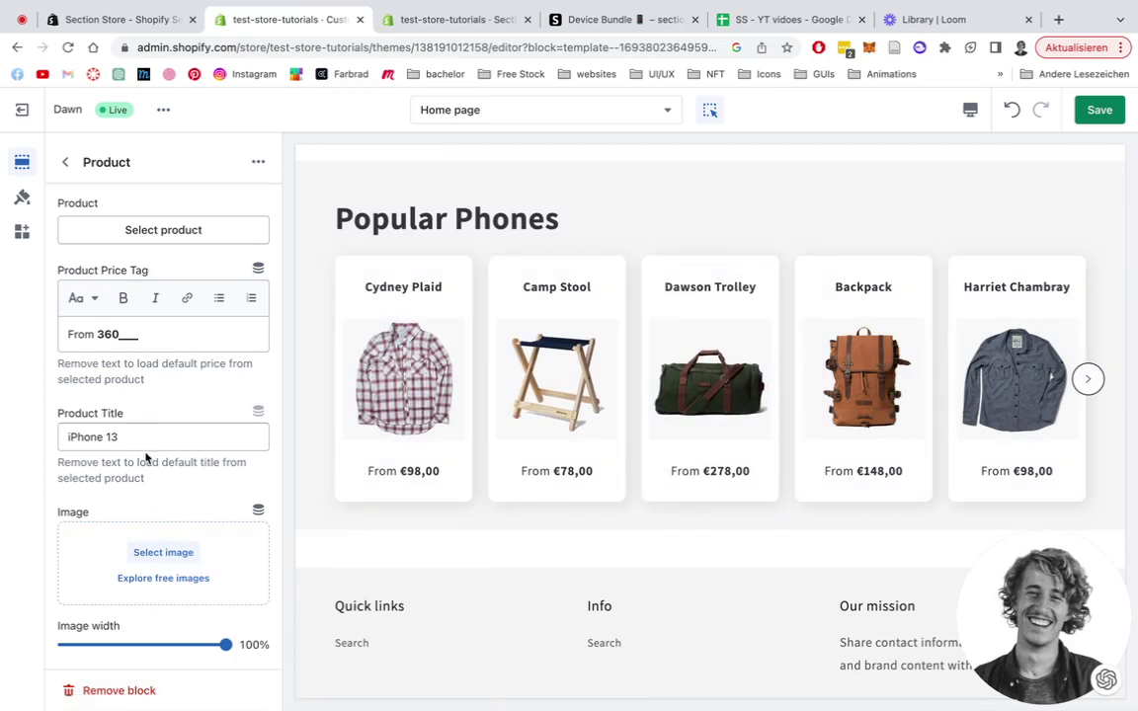
{"action": "left_click", "coordinate": [149, 232]}
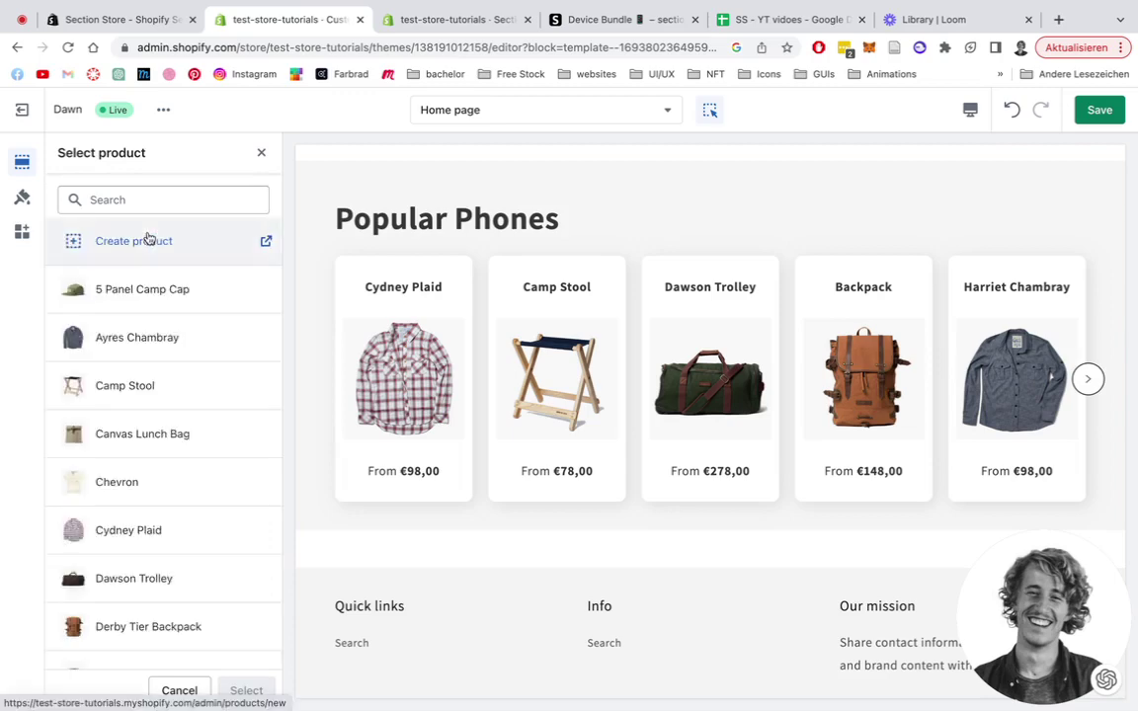
{"action": "scroll", "coordinate": [158, 510], "scroll_direction": "down", "scroll_amount": 8}
{"action": "left_click", "coordinate": [138, 584]}
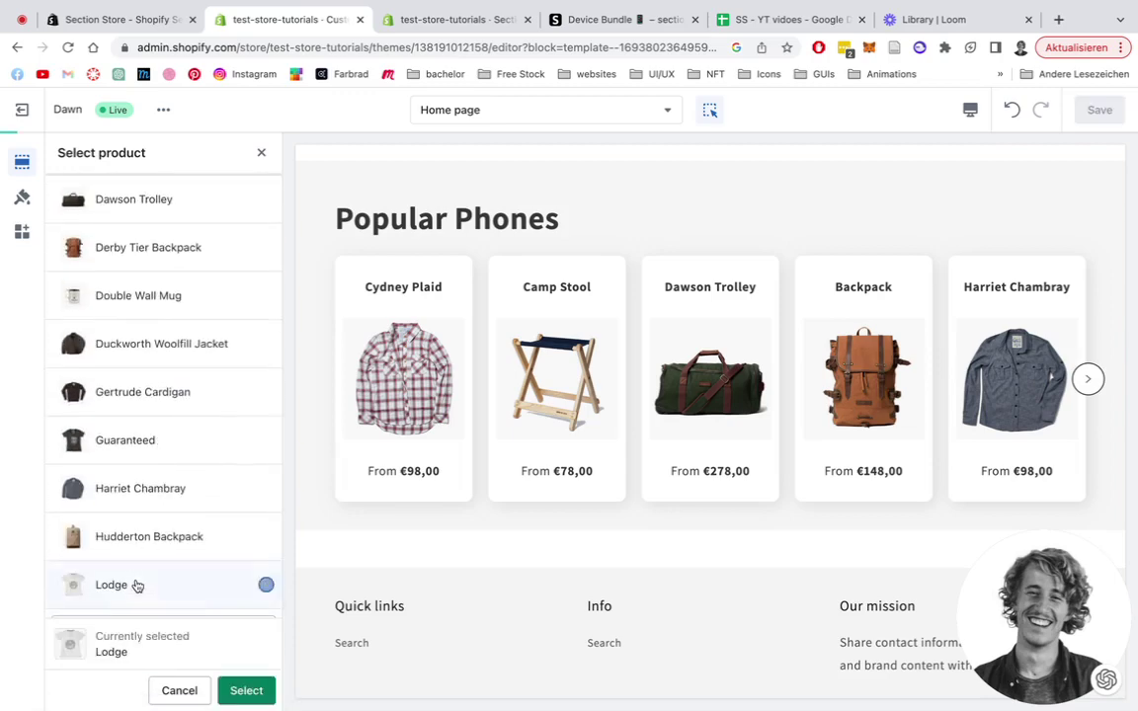
{"action": "left_click", "coordinate": [246, 690]}
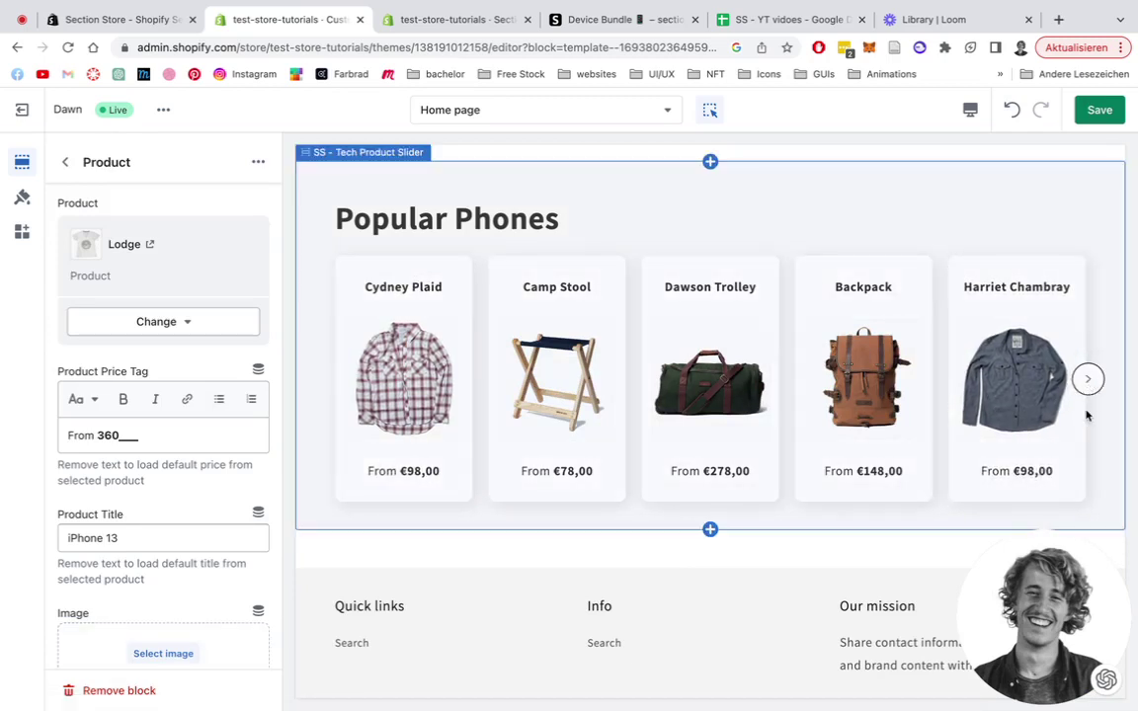
Clear the price tag and product title texts of the Lodge block, and save the changes.
{"action": "double_click", "coordinate": [121, 435]}
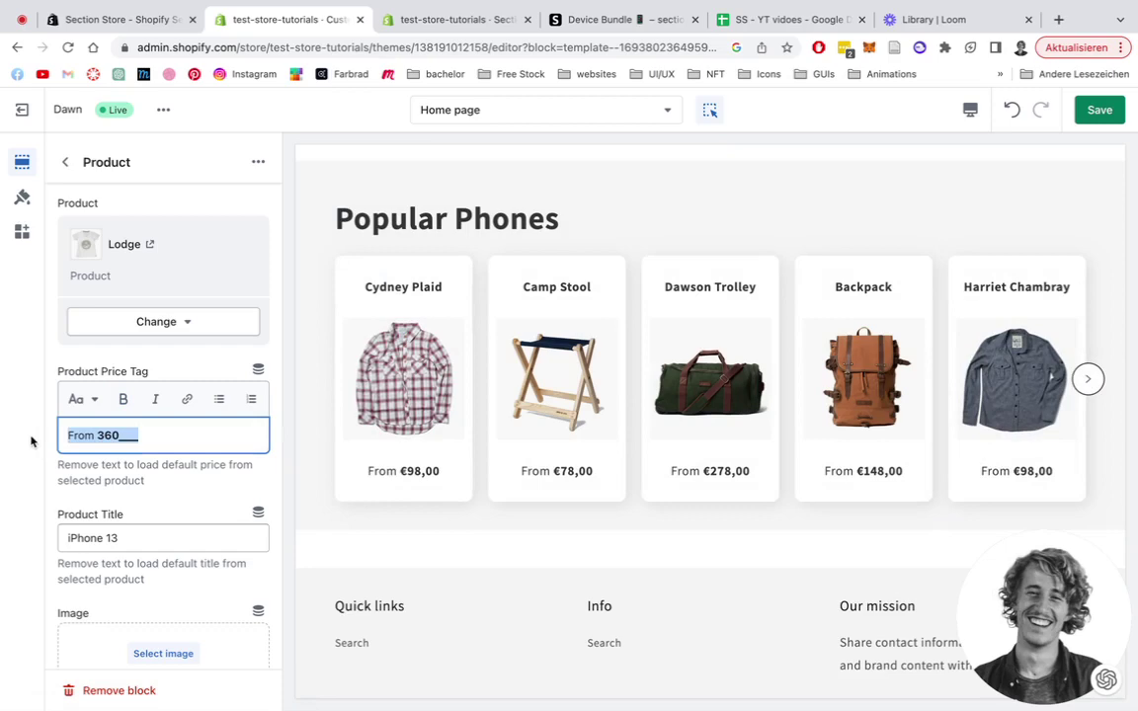
{"action": "left_click", "coordinate": [131, 539]}
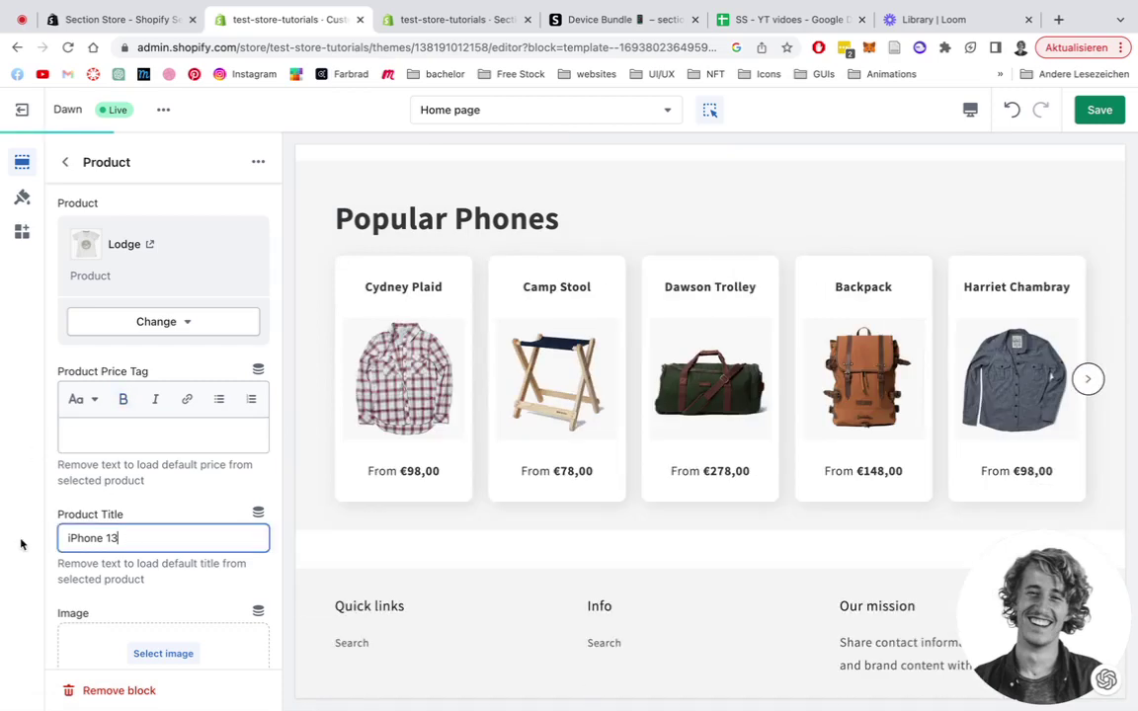
{"action": "key", "text": "BackSpace"}
{"action": "key", "text": "BackSpace"}
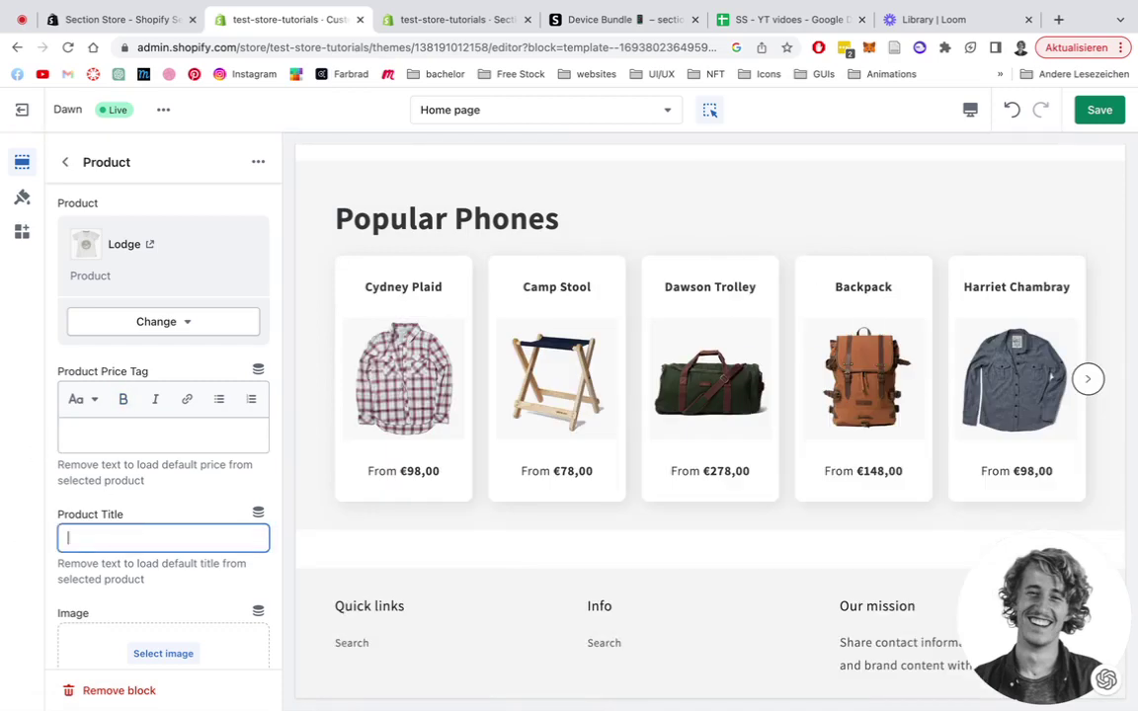
{"action": "left_click", "coordinate": [1108, 113]}
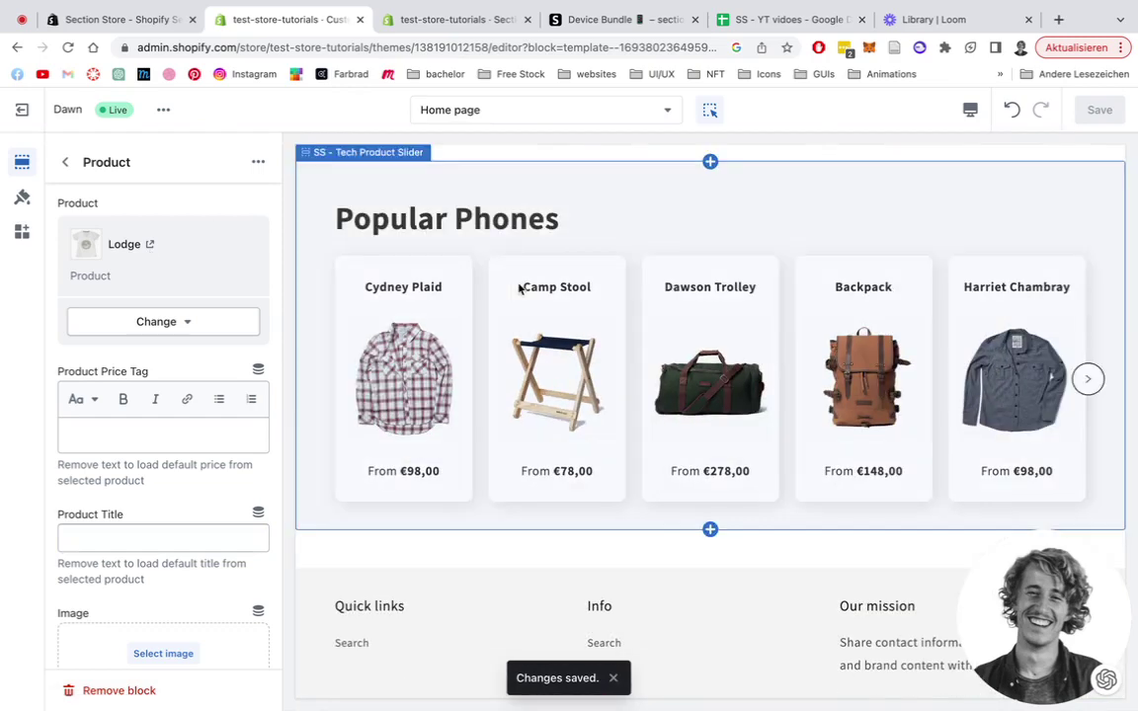
Change the title of the SS - Tech Product Slider section to "Popular products".
{"action": "left_click", "coordinate": [64, 164]}
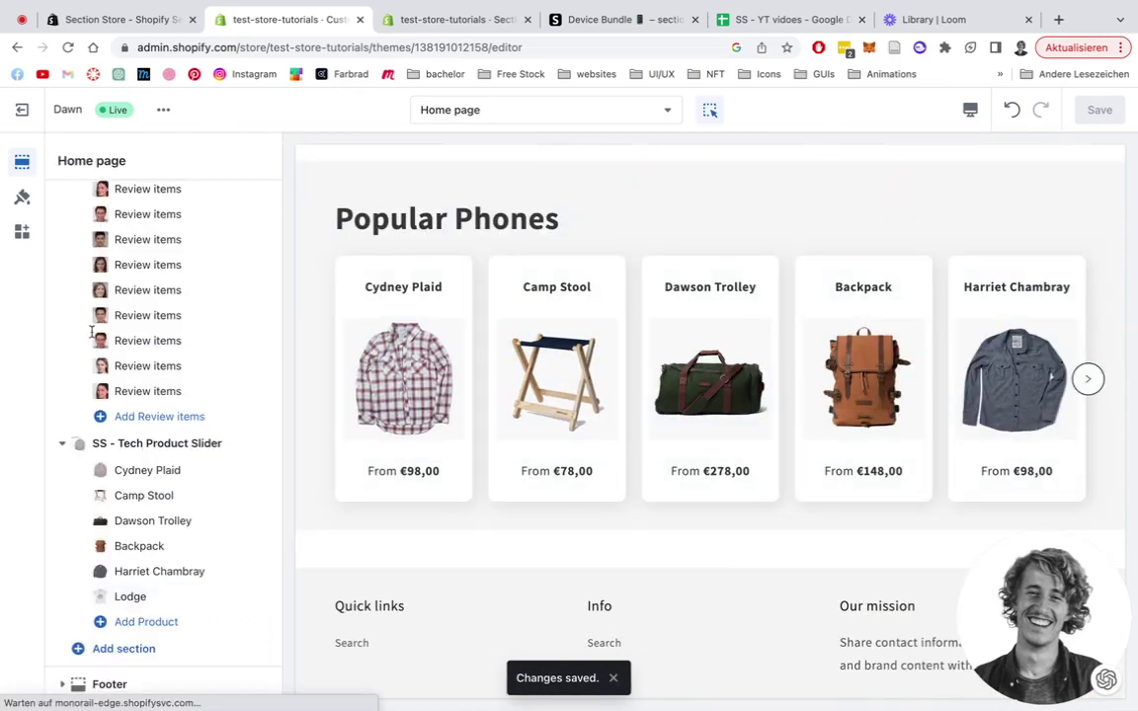
{"action": "left_click", "coordinate": [188, 447]}
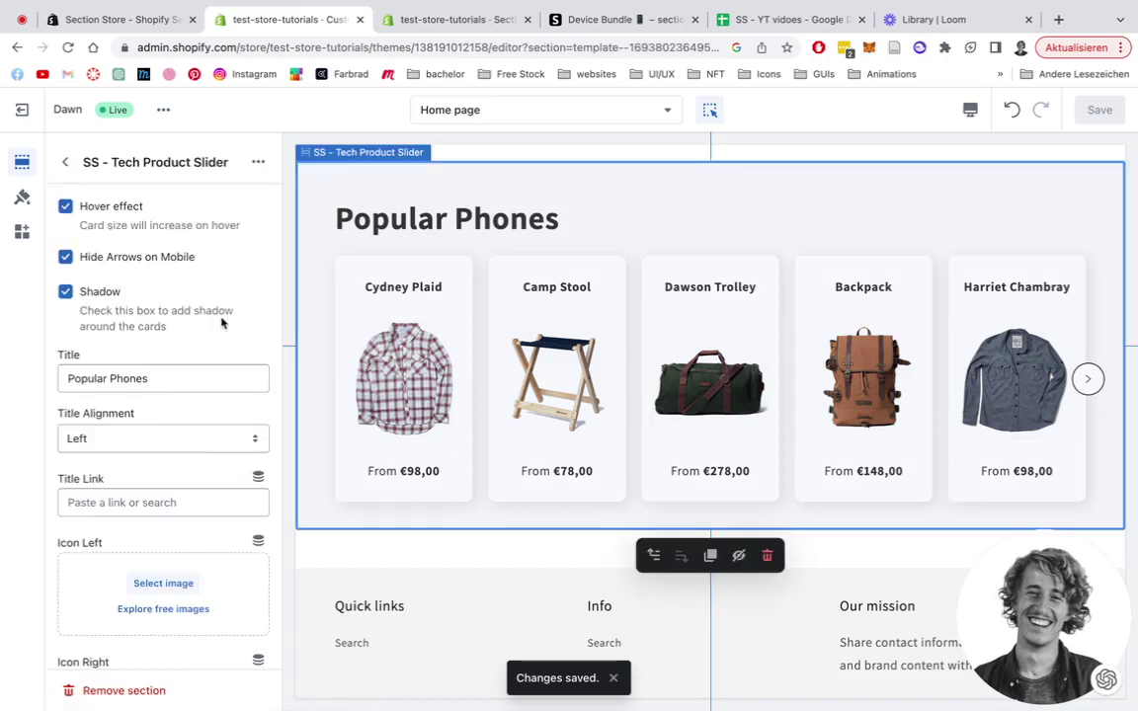
{"action": "scroll", "coordinate": [221, 321], "scroll_direction": "down", "scroll_amount": 1}
{"action": "scroll", "coordinate": [221, 321], "scroll_direction": "up", "scroll_amount": 1}
{"action": "left_click_drag", "start_coordinate": [171, 378], "coordinate": [57, 367]}
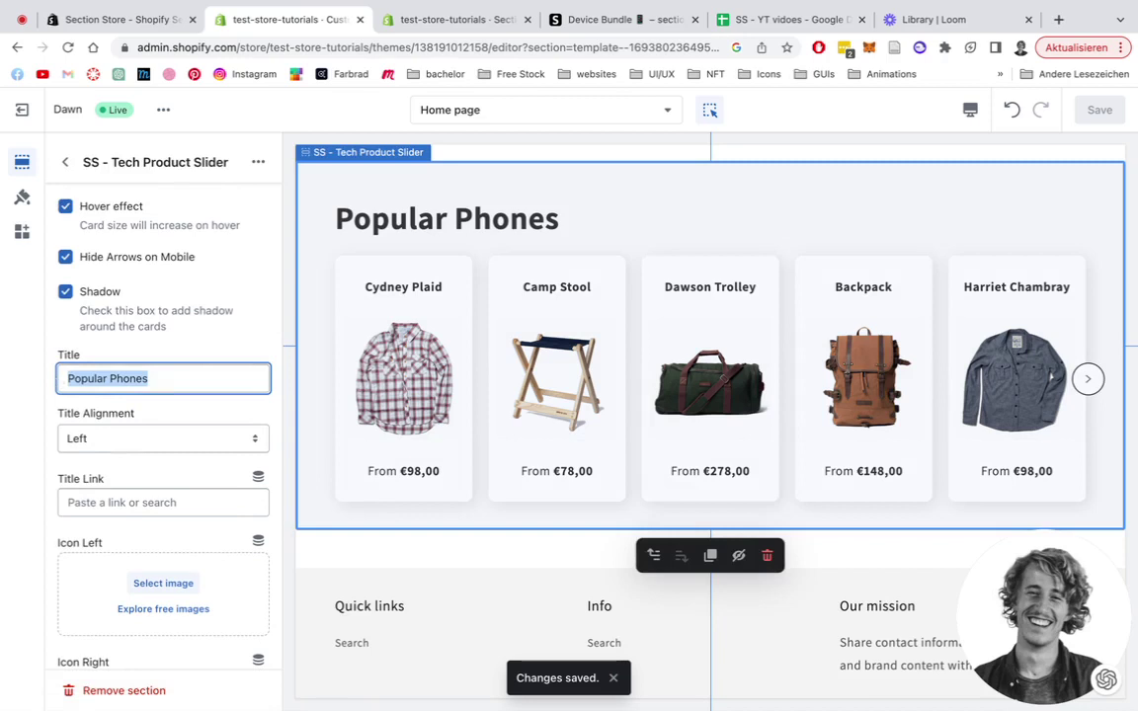
{"action": "type", "text": "P"}
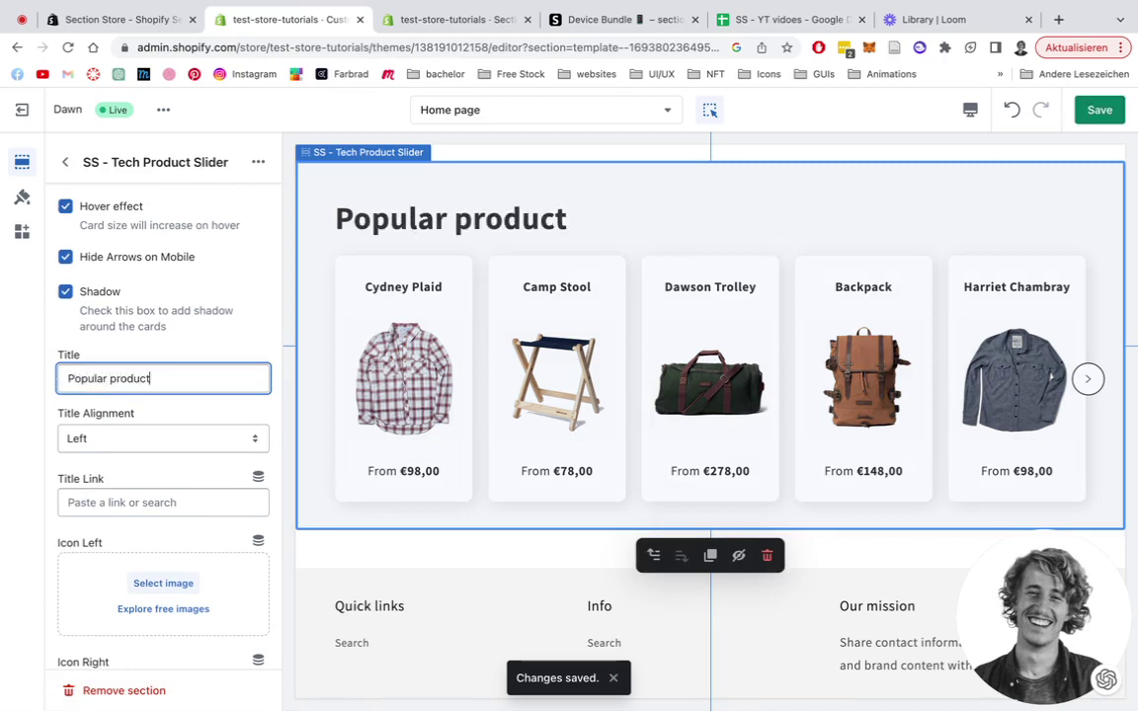
Set the slider section's title alignment to Center.
{"action": "left_click", "coordinate": [153, 450]}
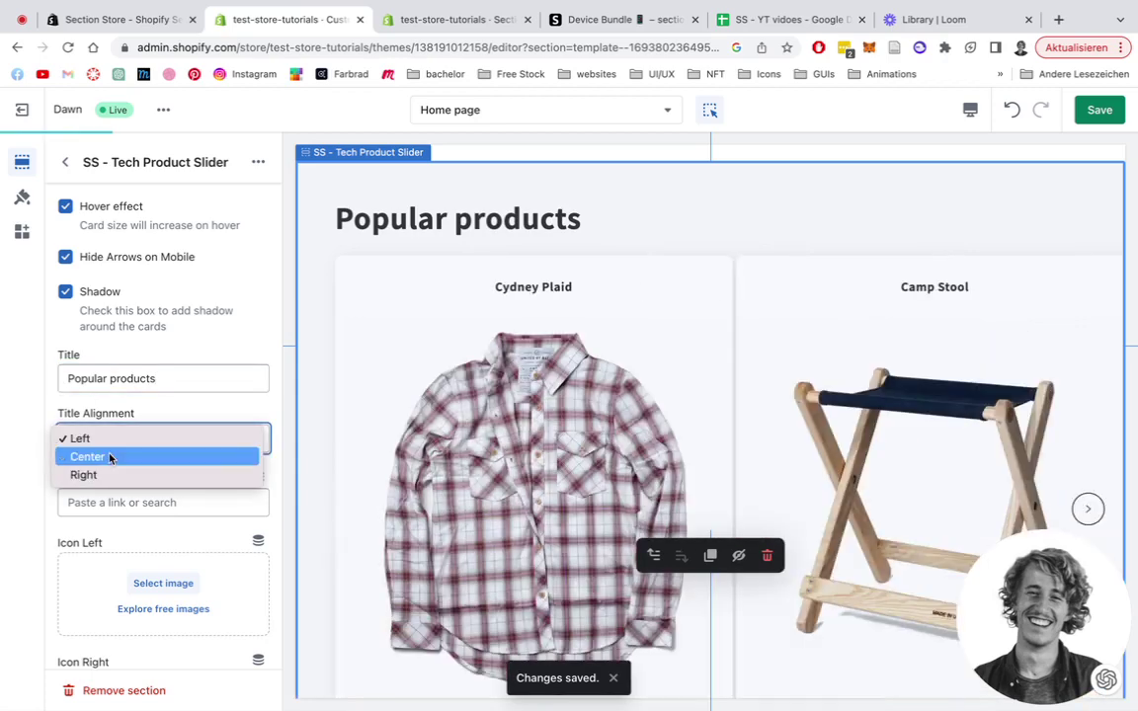
{"action": "left_click", "coordinate": [148, 458]}
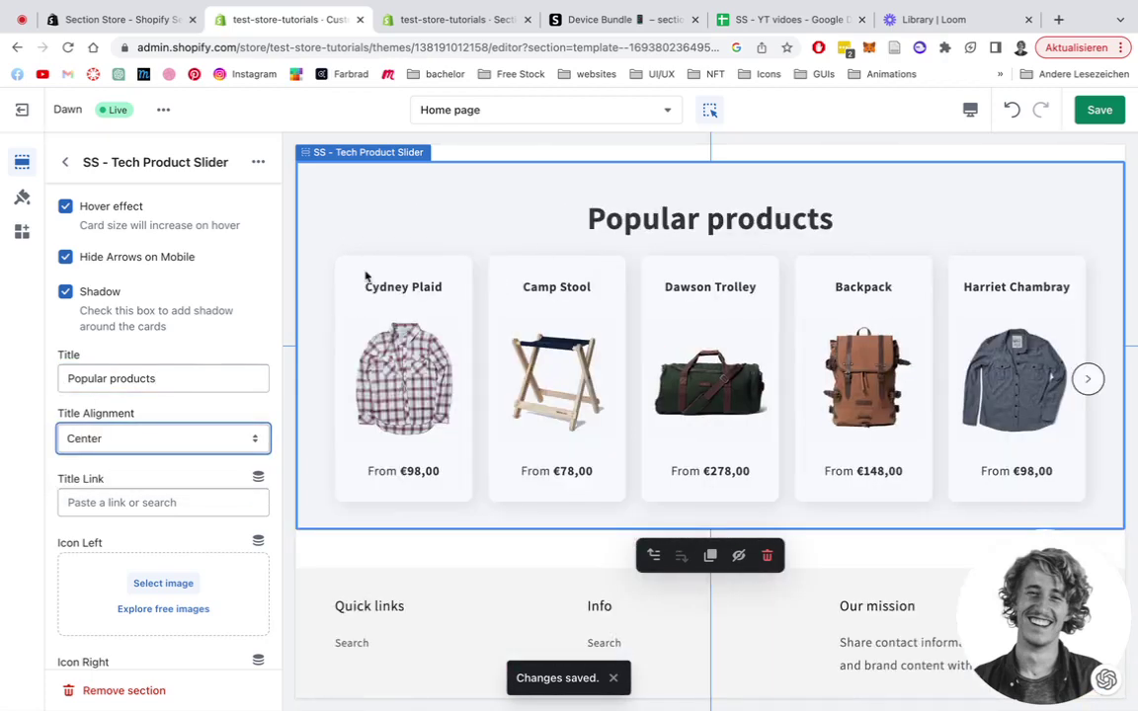
{"action": "left_click", "coordinate": [252, 352]}
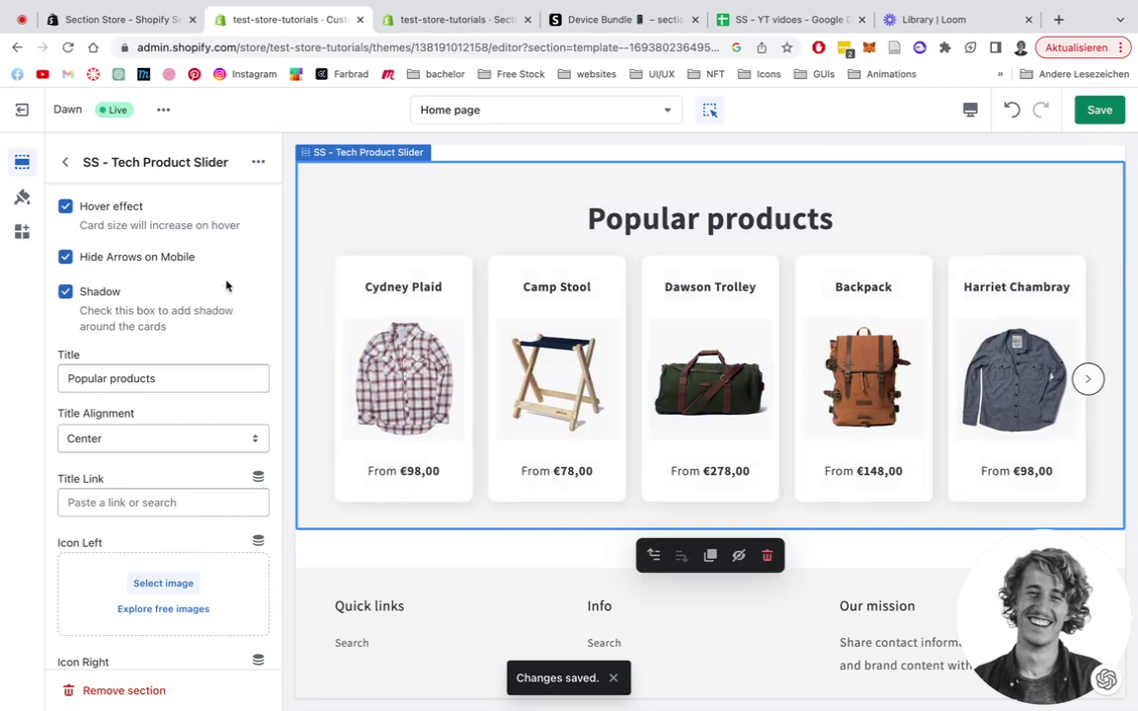
Turn the slider's hover effect off and back on.
{"action": "left_click", "coordinate": [64, 207]}
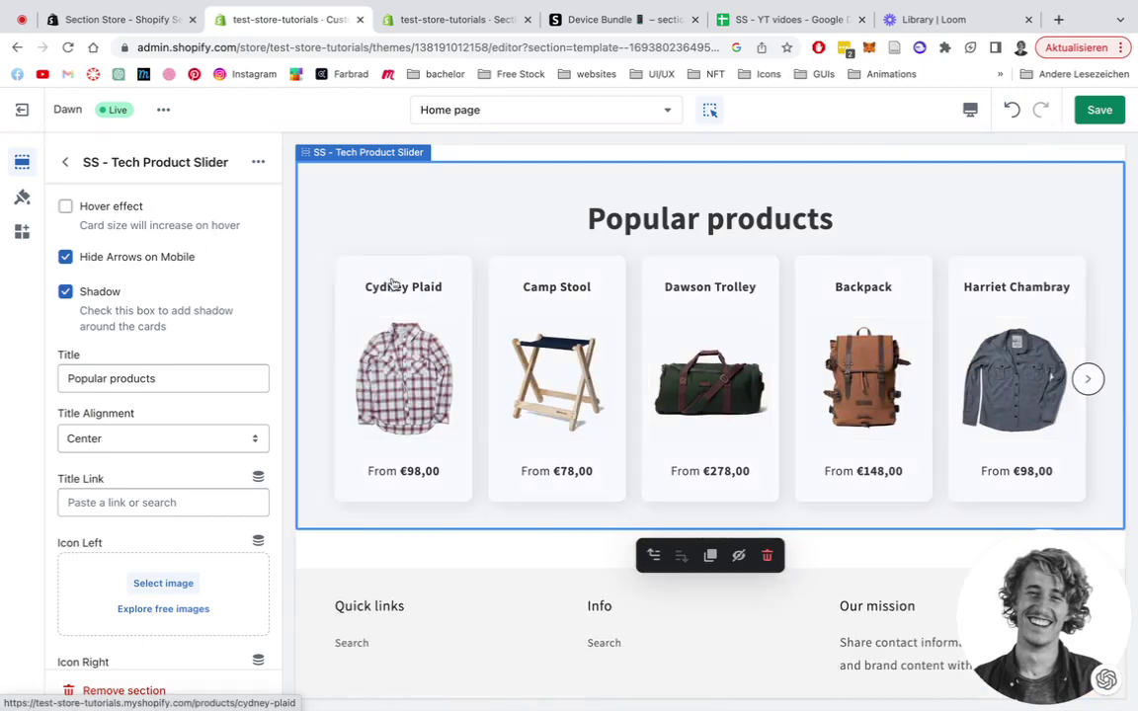
{"action": "left_click", "coordinate": [64, 206]}
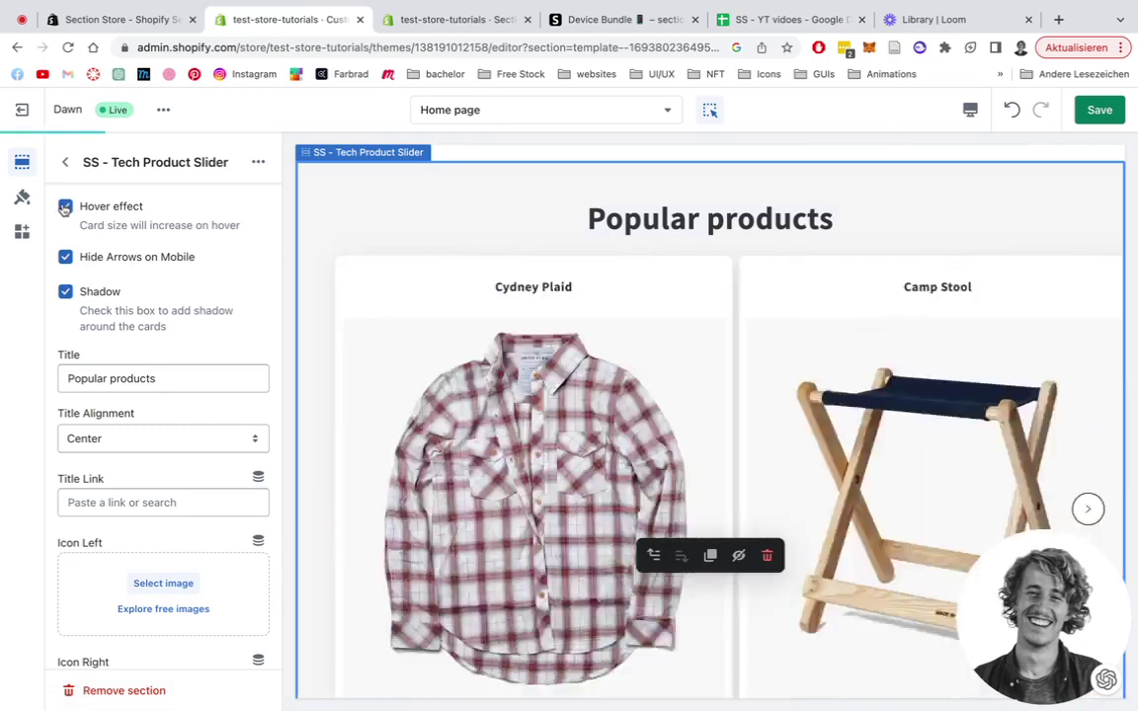
Turn off Hide Arrows on Mobile, check the slider in the mobile preview, and save the changes.
{"action": "left_click", "coordinate": [66, 258]}
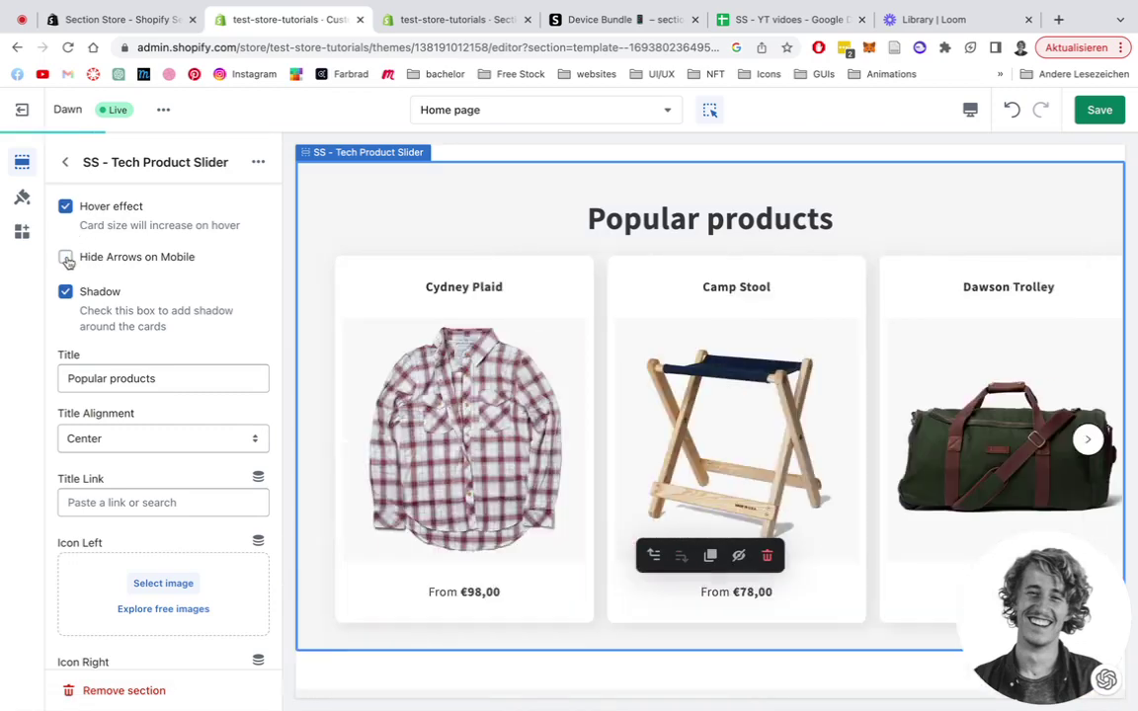
{"action": "left_click", "coordinate": [967, 115]}
{"action": "left_click", "coordinate": [1000, 152]}
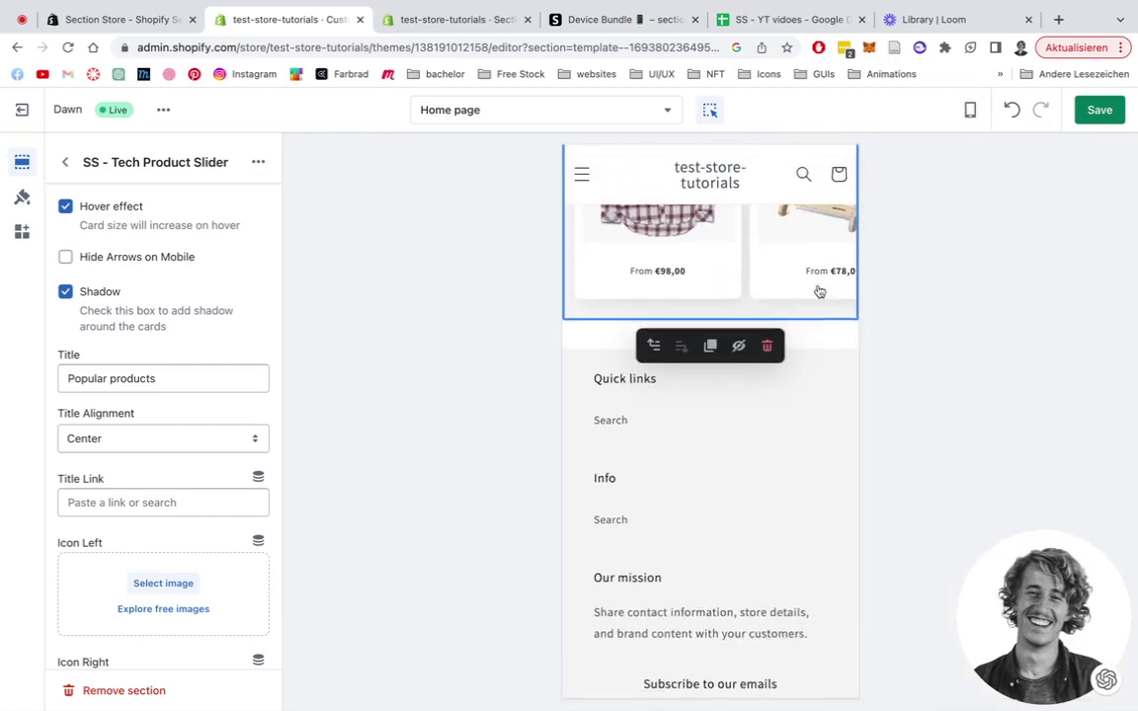
{"action": "scroll", "coordinate": [799, 261], "scroll_direction": "up", "scroll_amount": 5}
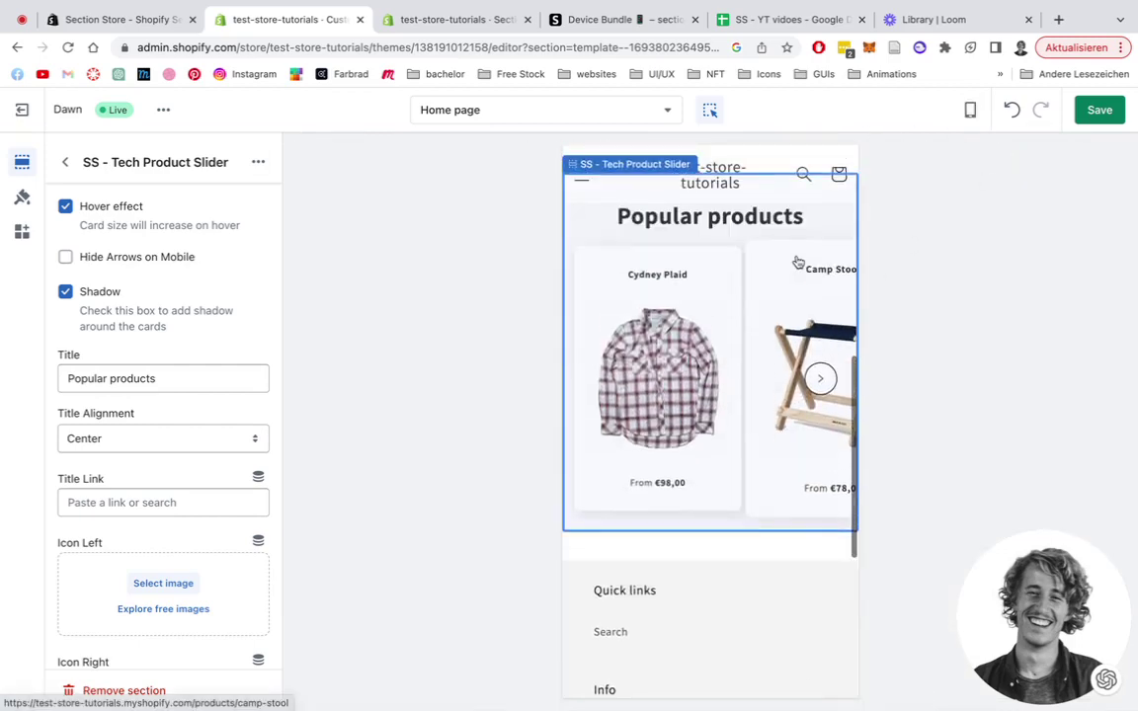
{"action": "left_click", "coordinate": [1099, 111]}
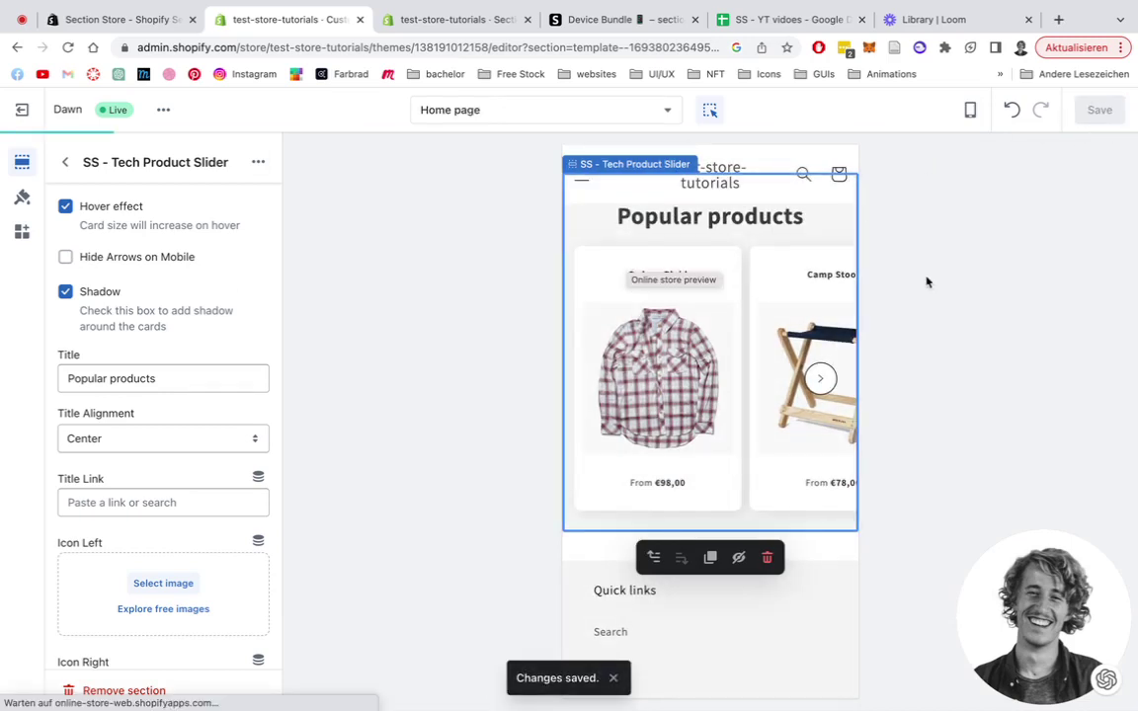
Re-enable Hide Arrows on Mobile and return the preview to the desktop view.
{"action": "left_click", "coordinate": [65, 258]}
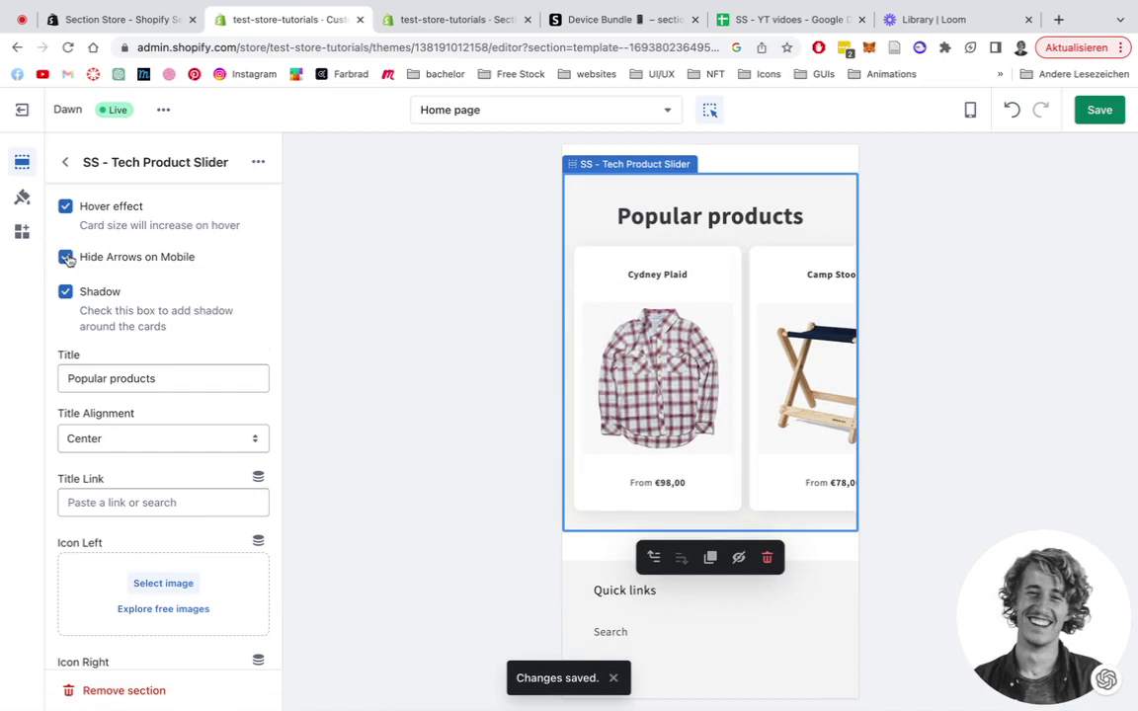
{"action": "scroll", "coordinate": [223, 338], "scroll_direction": "down", "scroll_amount": 5}
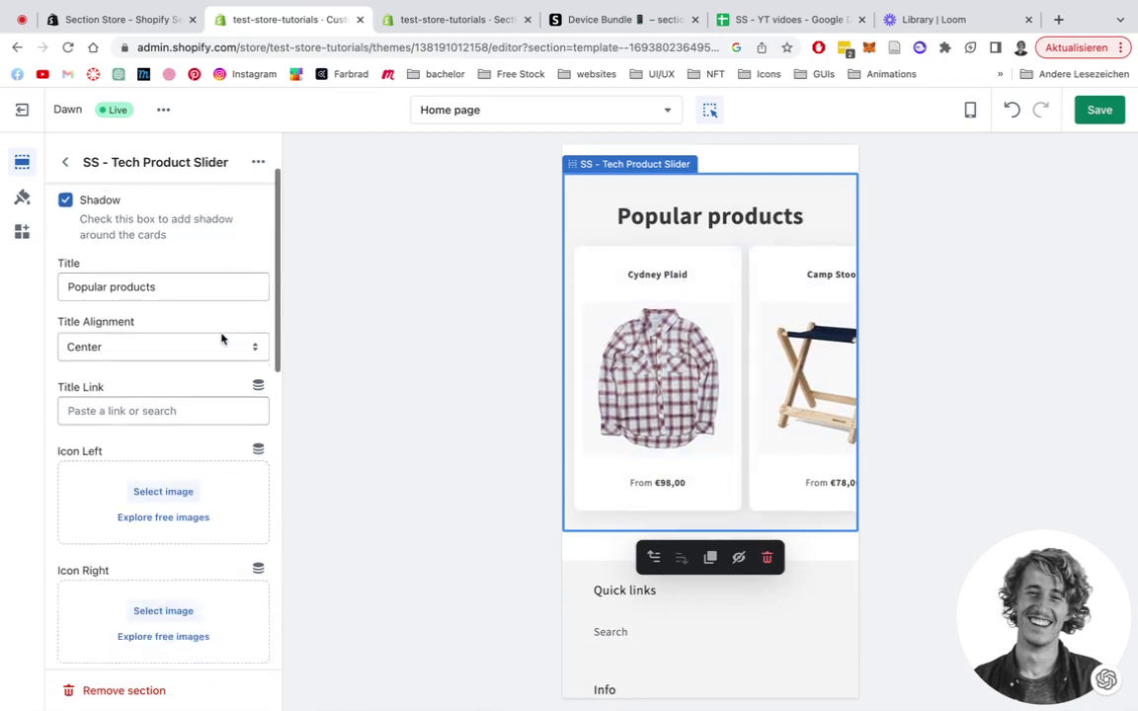
{"action": "scroll", "coordinate": [222, 338], "scroll_direction": "down", "scroll_amount": 1}
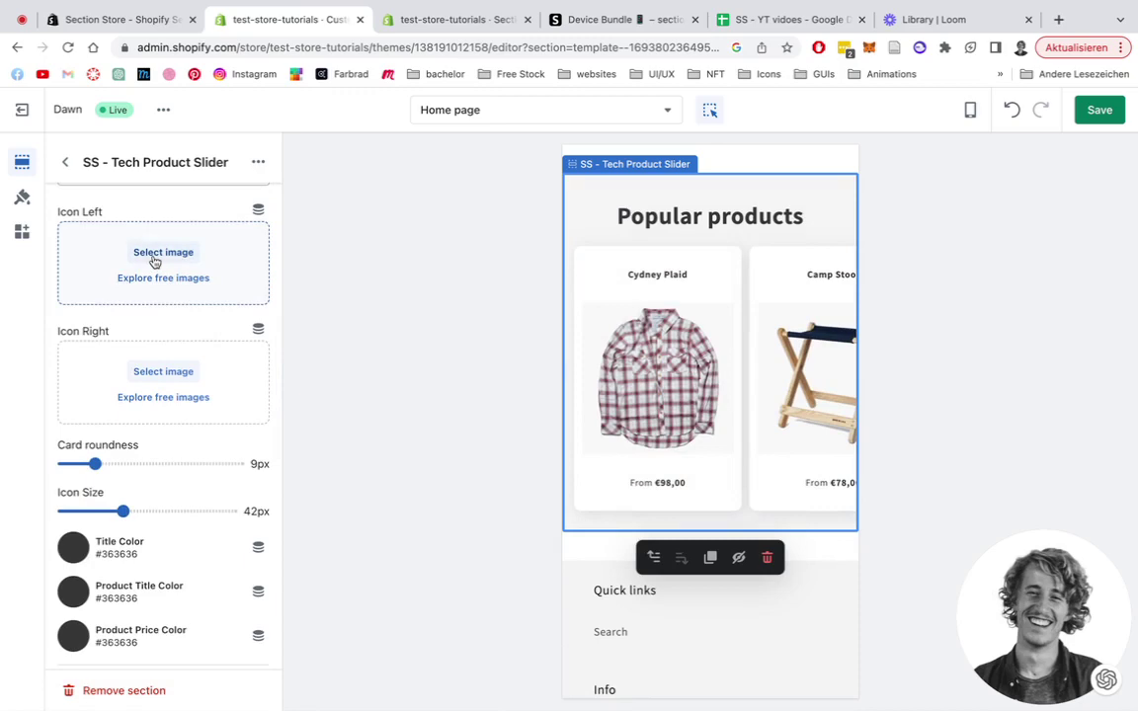
{"action": "left_click", "coordinate": [970, 112]}
{"action": "left_click", "coordinate": [999, 179]}
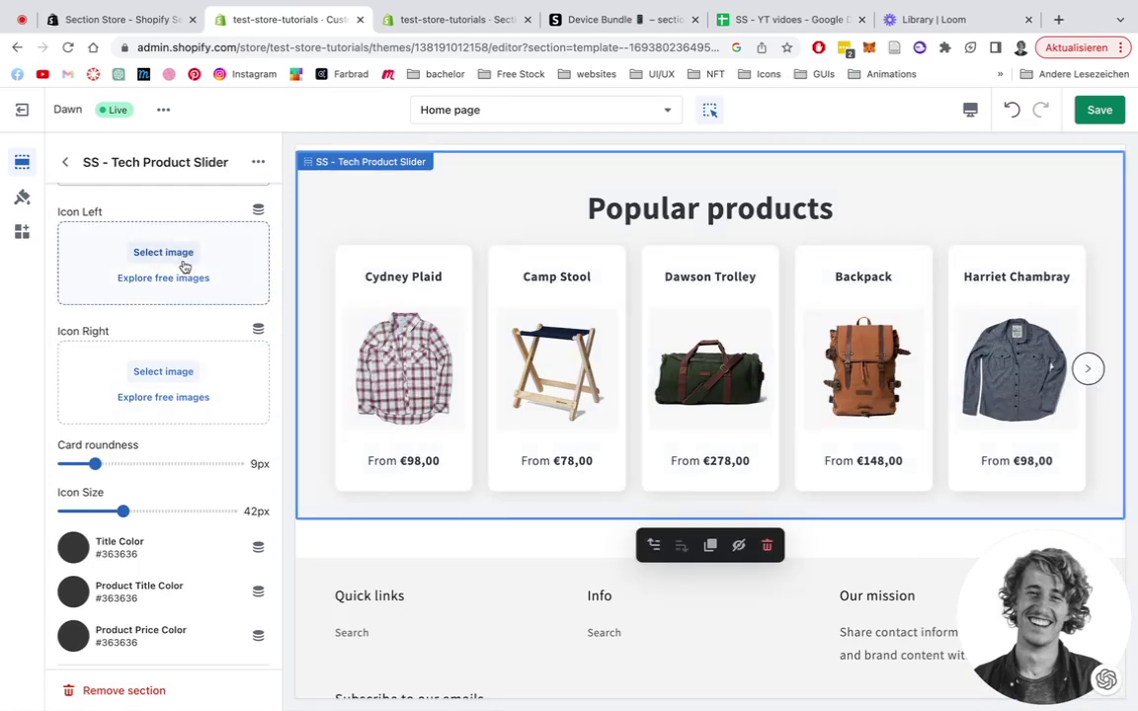
Set the slider's card roundness to 4 px and its icon size to 31 px.
{"action": "scroll", "coordinate": [185, 266], "scroll_direction": "down", "scroll_amount": 1}
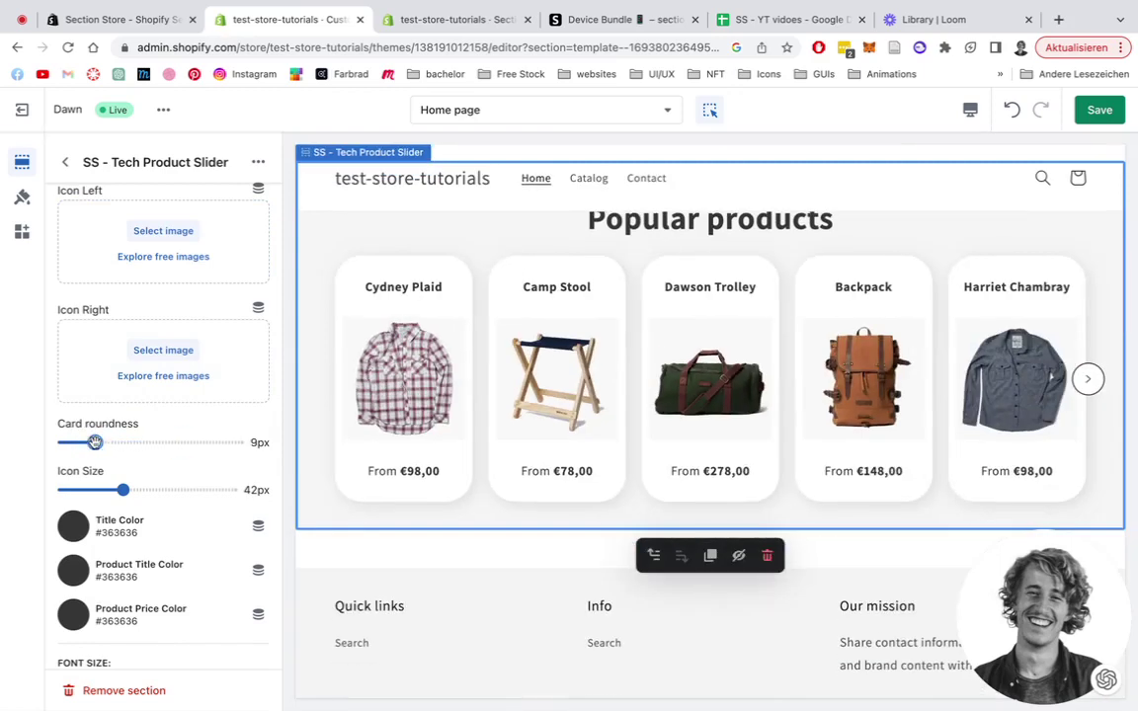
{"action": "left_click_drag", "start_coordinate": [95, 442], "coordinate": [78, 443]}
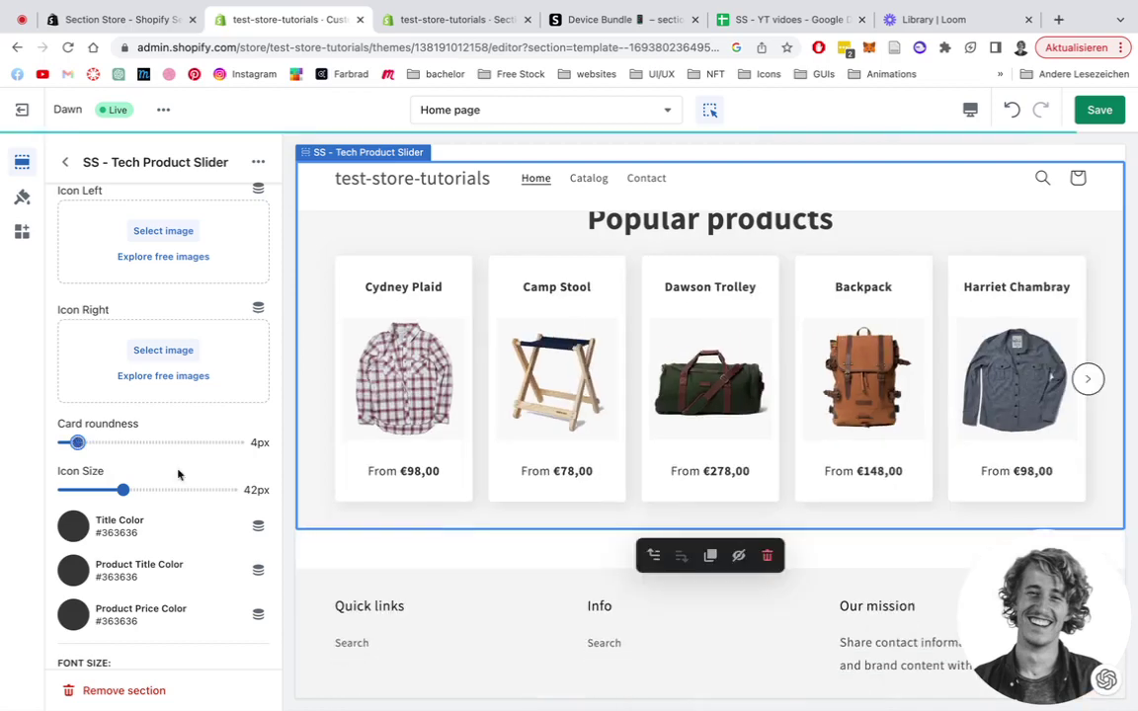
{"action": "scroll", "coordinate": [179, 475], "scroll_direction": "down", "scroll_amount": 1}
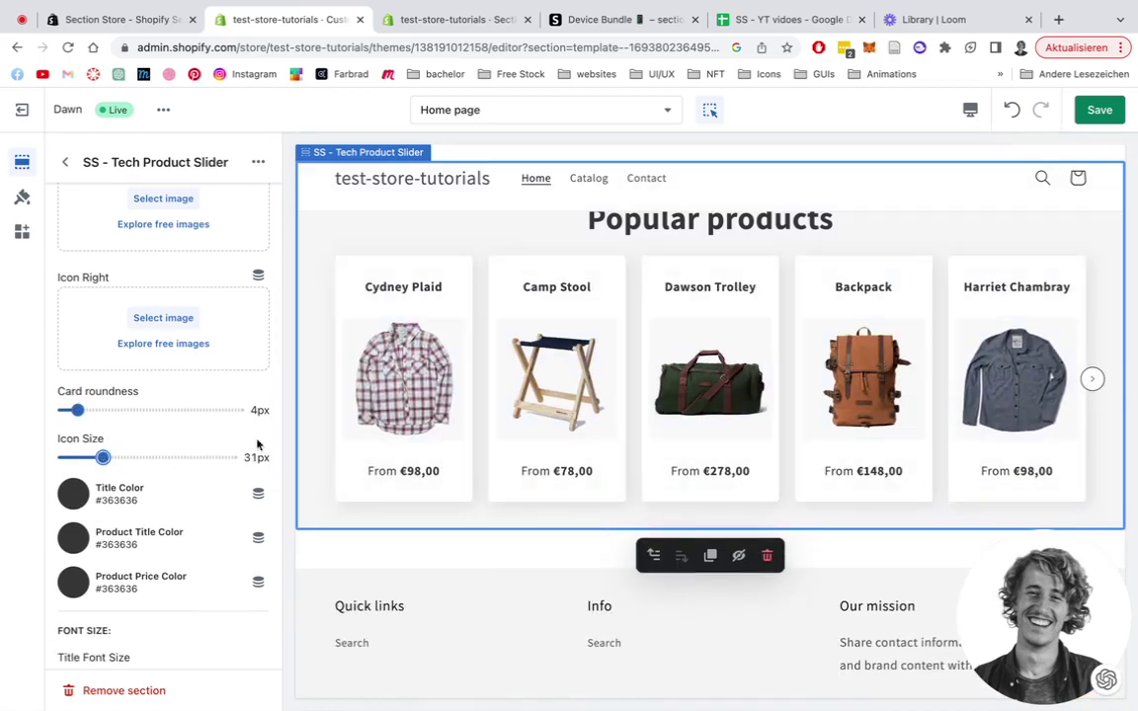
{"action": "scroll", "coordinate": [271, 415], "scroll_direction": "down", "scroll_amount": 1}
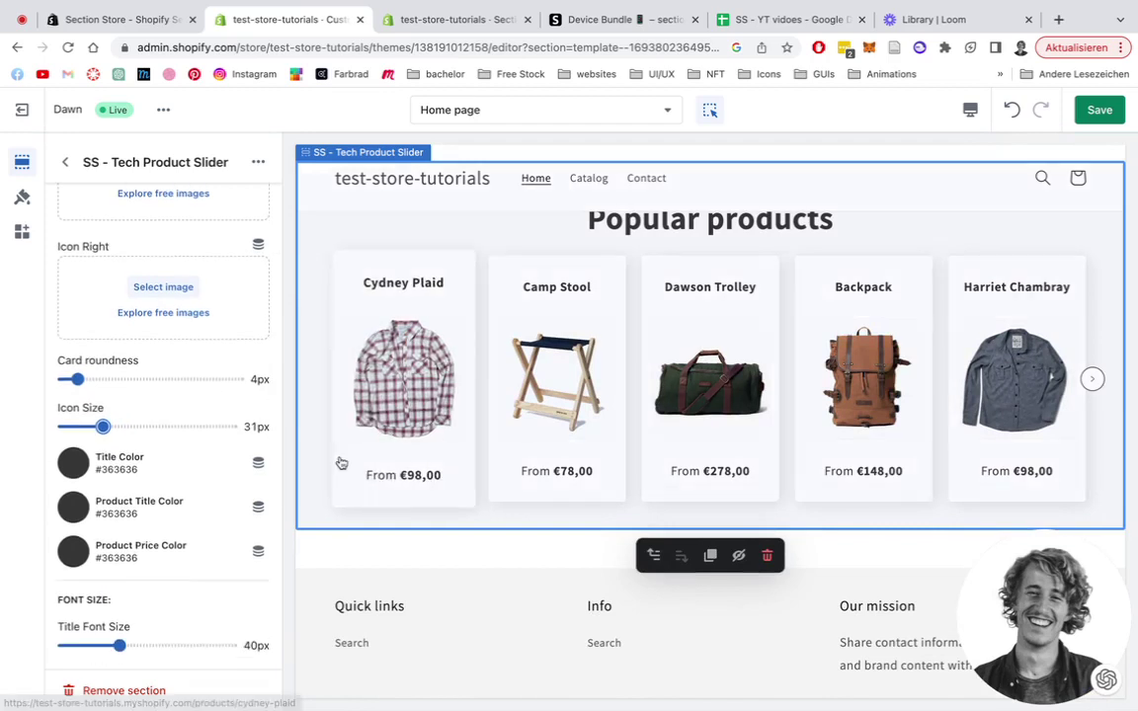
Try purple #8A2387 as the section's title color, and set it to black #121212 instead.
{"action": "scroll", "coordinate": [122, 373], "scroll_direction": "down", "scroll_amount": 5}
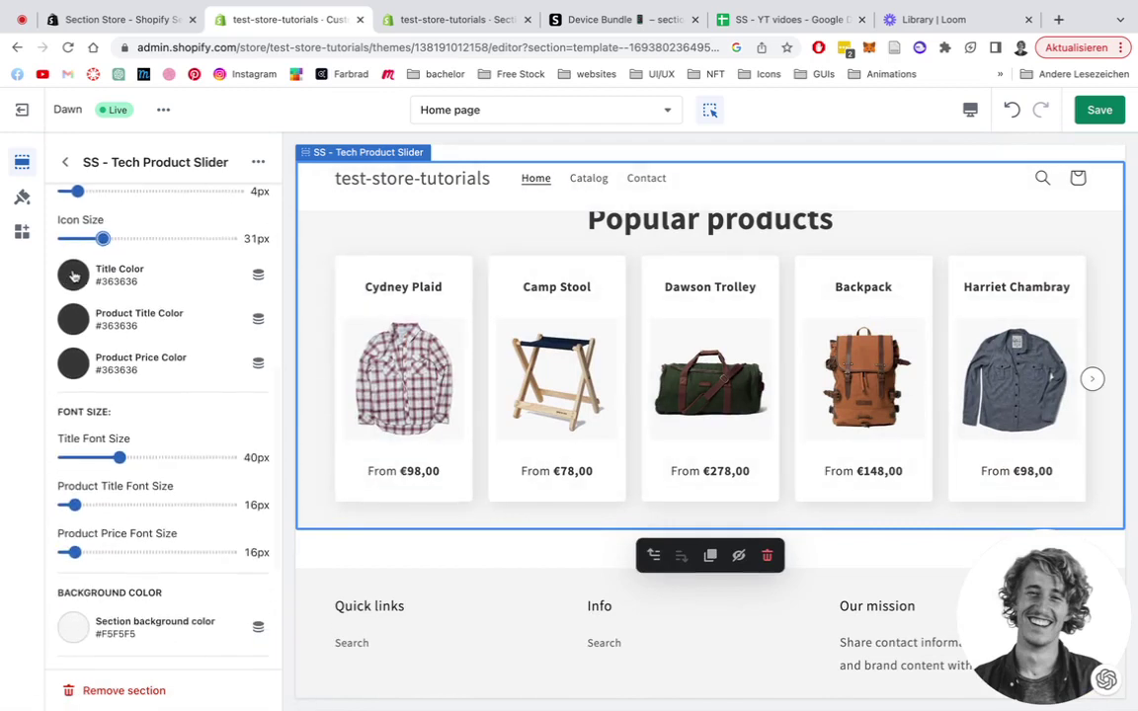
{"action": "left_click", "coordinate": [72, 275]}
{"action": "left_click", "coordinate": [197, 531]}
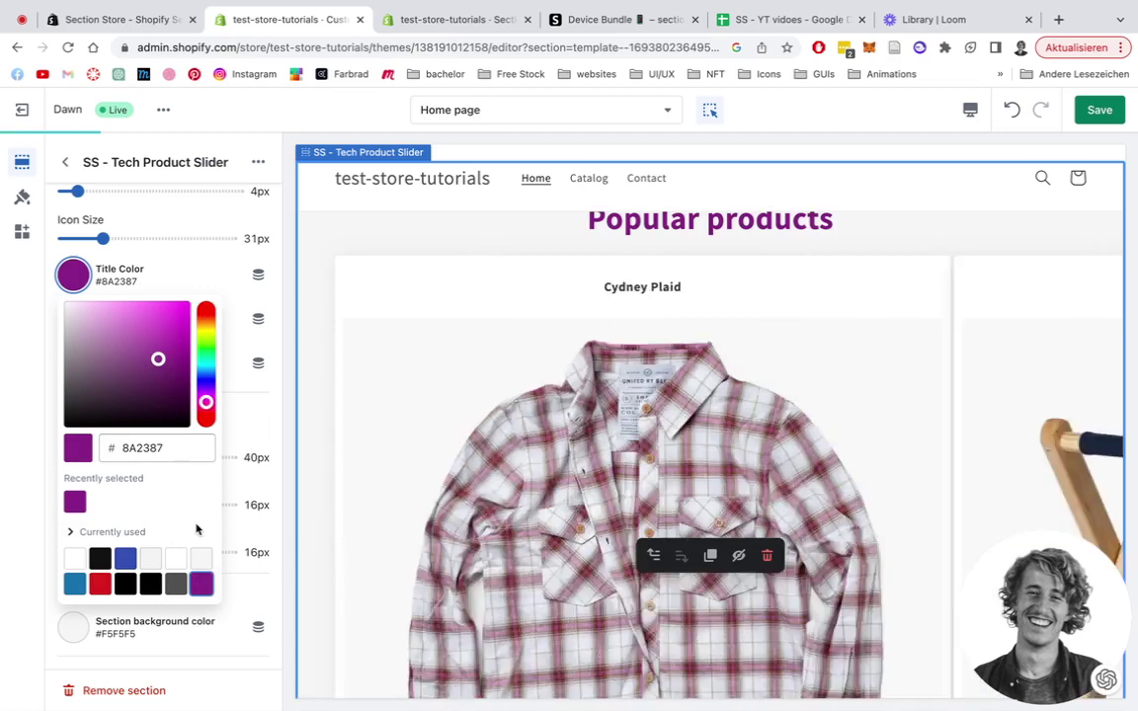
{"action": "left_click", "coordinate": [102, 560]}
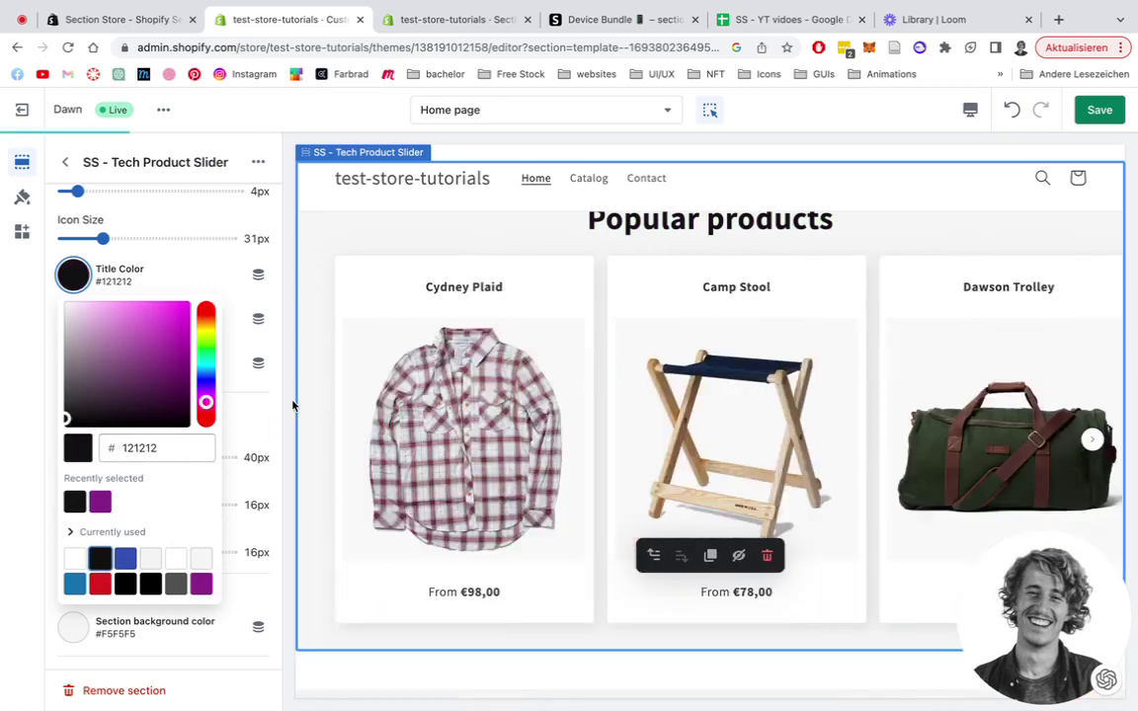
{"action": "left_click", "coordinate": [276, 411]}
Set the product title font size to 13 px and the product price font size to 18 px.
{"action": "scroll", "coordinate": [276, 413], "scroll_direction": "down", "scroll_amount": 1}
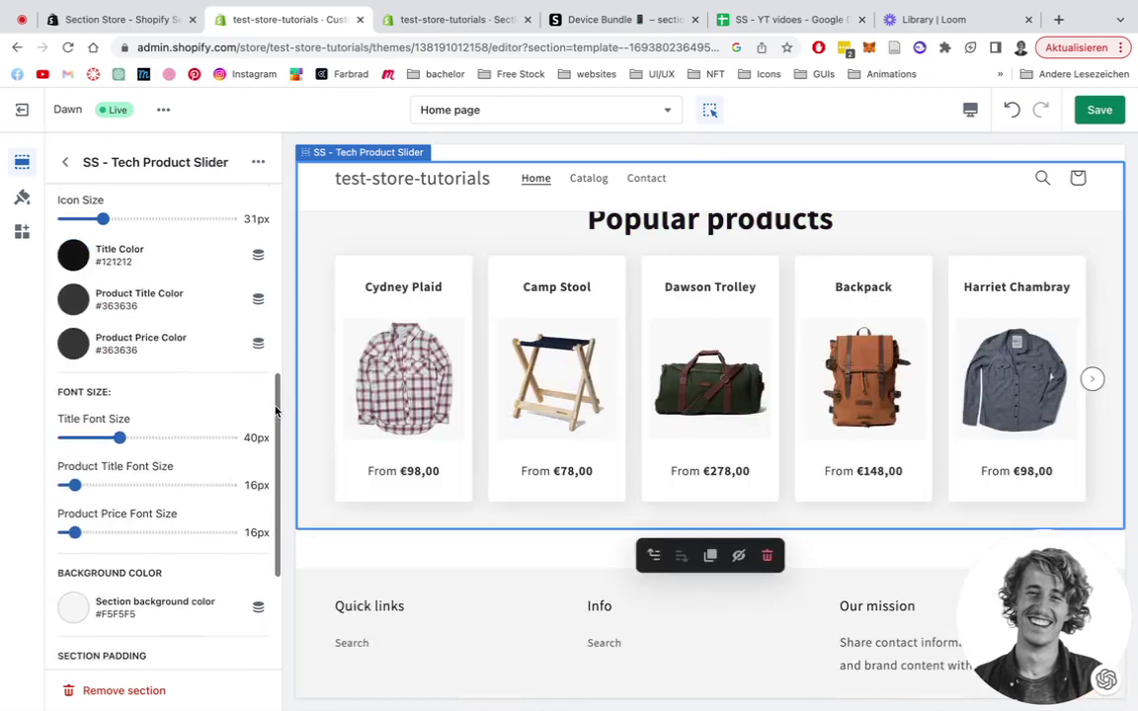
{"action": "left_click_drag", "start_coordinate": [75, 485], "coordinate": [86, 483]}
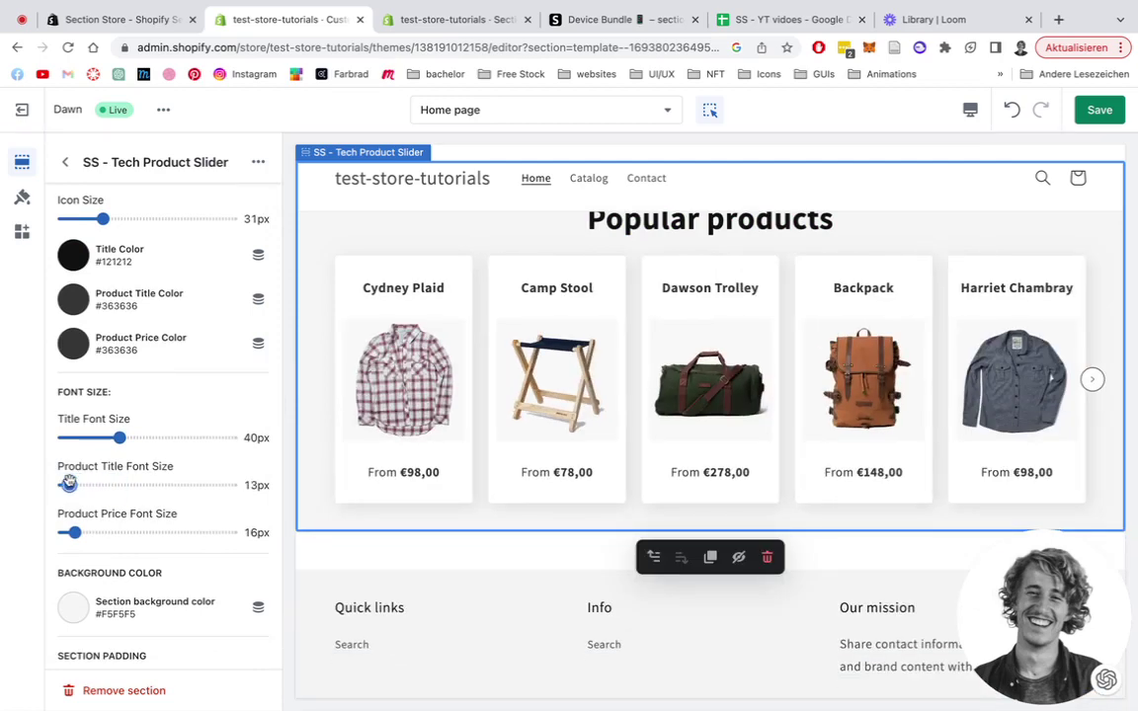
{"action": "scroll", "coordinate": [155, 419], "scroll_direction": "down", "scroll_amount": 1}
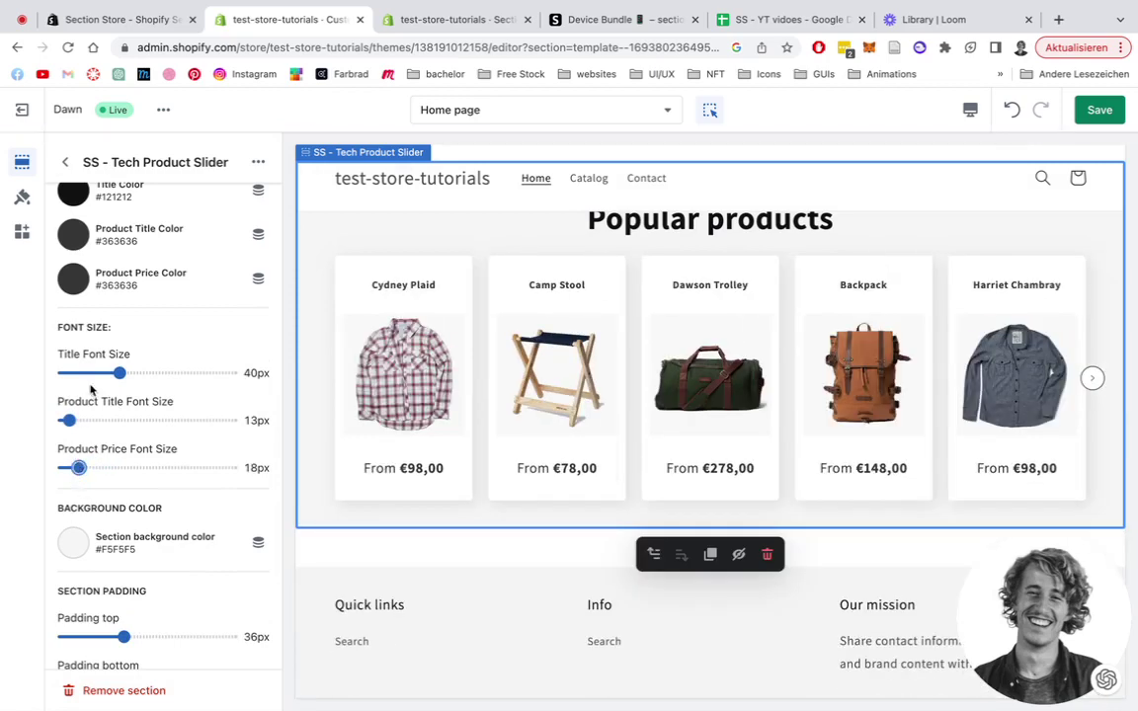
Try red #CF0909 as the section background color, and change it to near-white #FCFCFC.
{"action": "scroll", "coordinate": [92, 388], "scroll_direction": "down", "scroll_amount": 1}
{"action": "scroll", "coordinate": [92, 388], "scroll_direction": "down", "scroll_amount": 1}
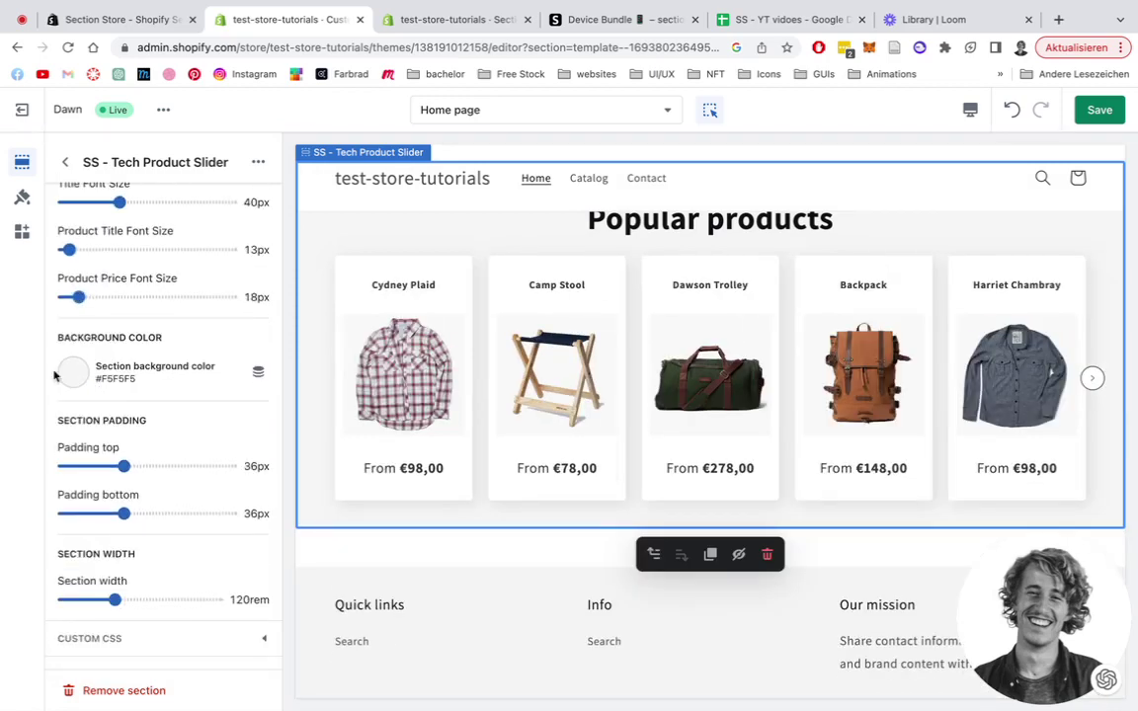
{"action": "left_click", "coordinate": [74, 375]}
{"action": "left_click", "coordinate": [174, 430]}
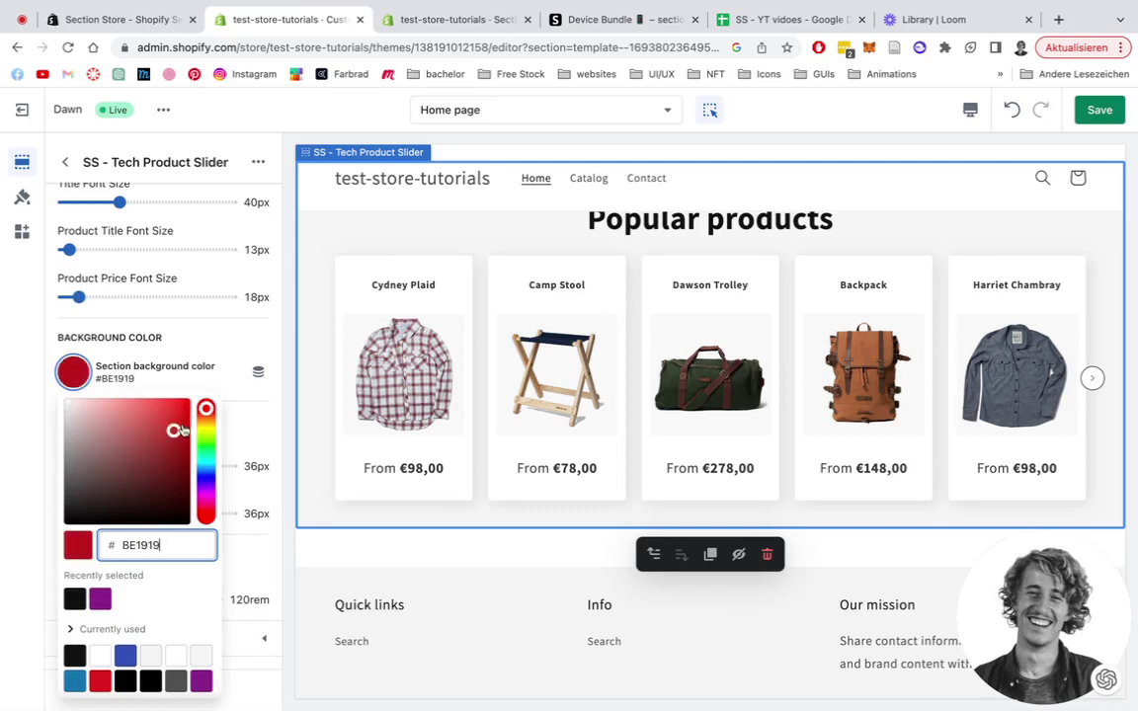
{"action": "left_click_drag", "start_coordinate": [185, 425], "coordinate": [186, 424]}
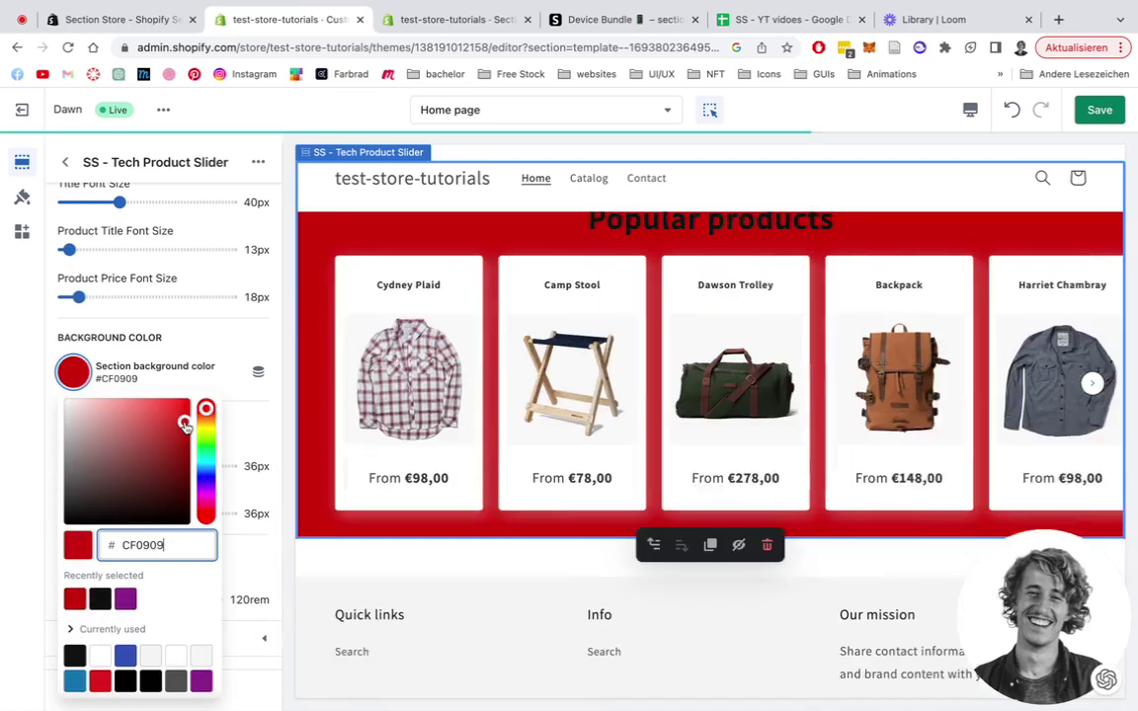
{"action": "left_click_drag", "start_coordinate": [185, 425], "coordinate": [56, 415]}
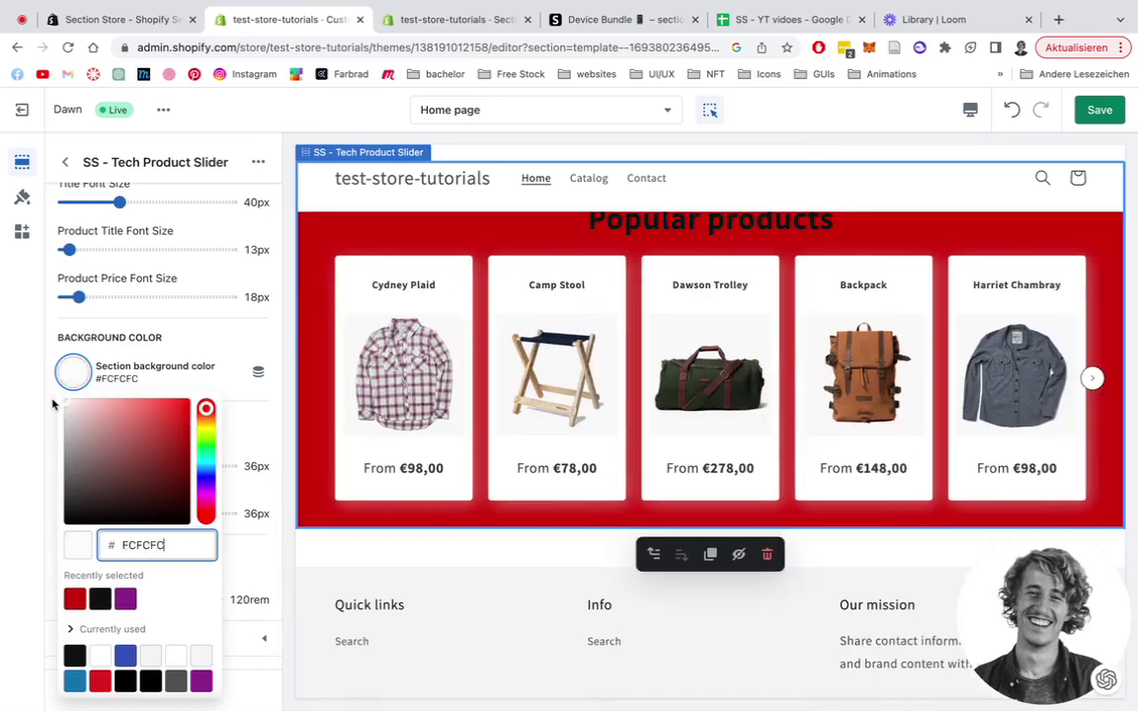
Set the section background color to near-white #FDFDFD and the product price color to the recently selected purple.
{"action": "left_click", "coordinate": [54, 403]}
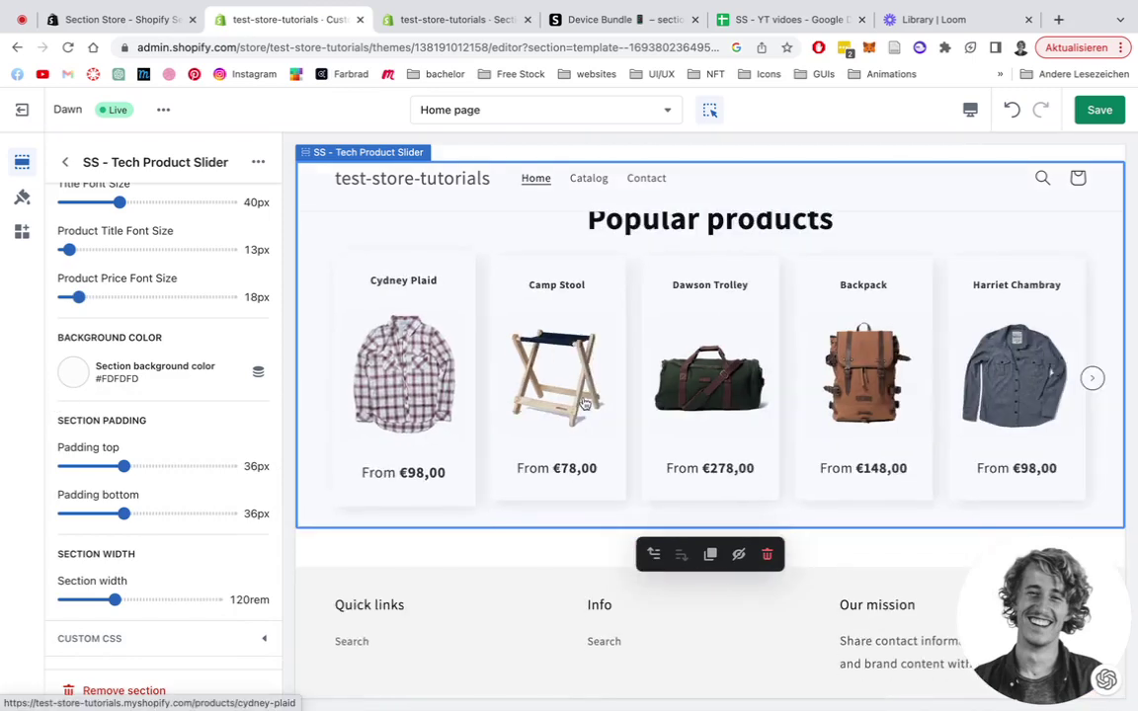
{"action": "scroll", "coordinate": [127, 418], "scroll_direction": "up", "scroll_amount": 3}
{"action": "scroll", "coordinate": [126, 419], "scroll_direction": "up", "scroll_amount": 4}
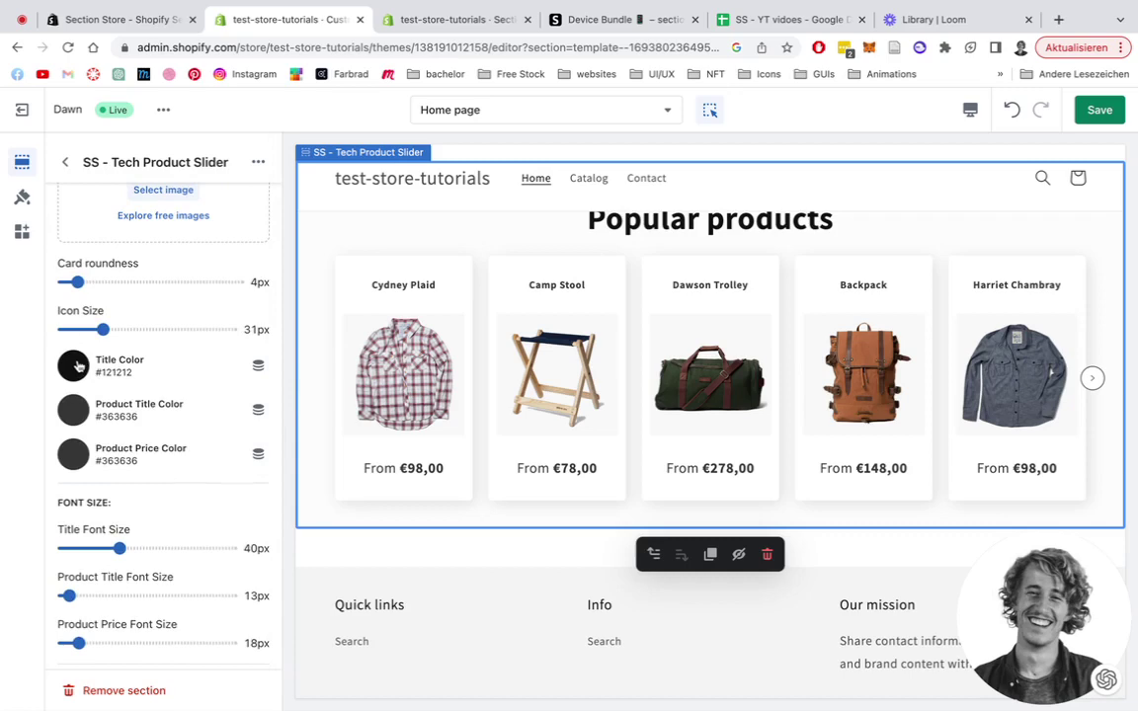
{"action": "left_click", "coordinate": [74, 454]}
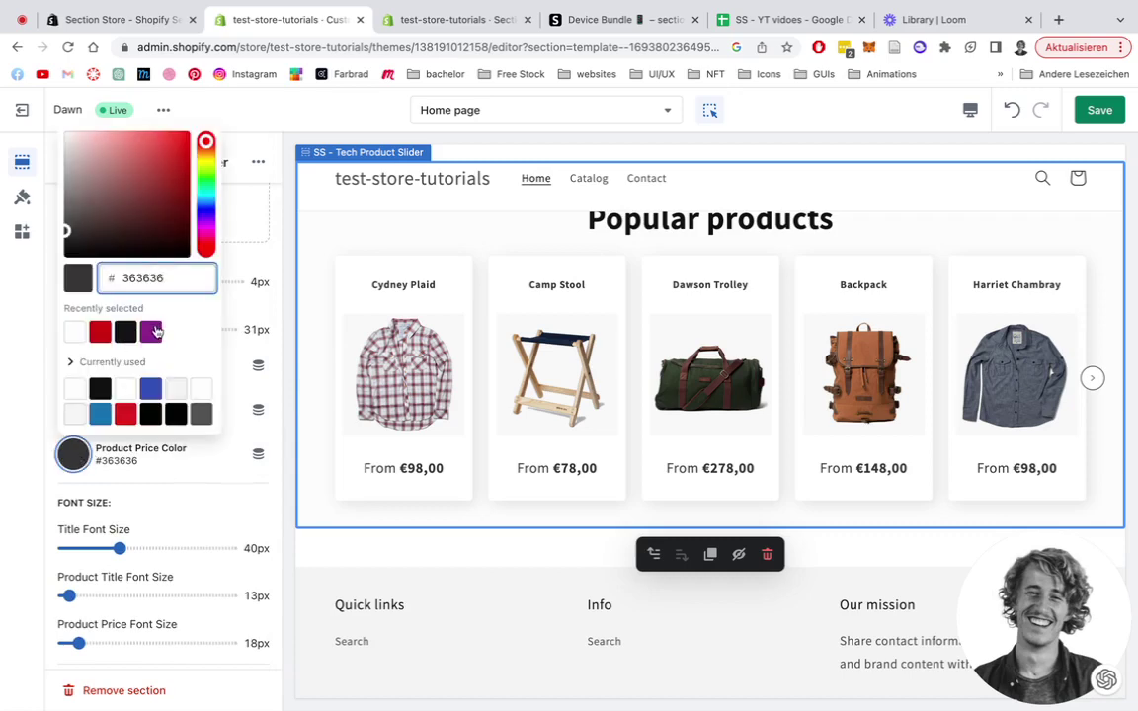
{"action": "left_click", "coordinate": [280, 481]}
{"action": "scroll", "coordinate": [240, 405], "scroll_direction": "down", "scroll_amount": 4}
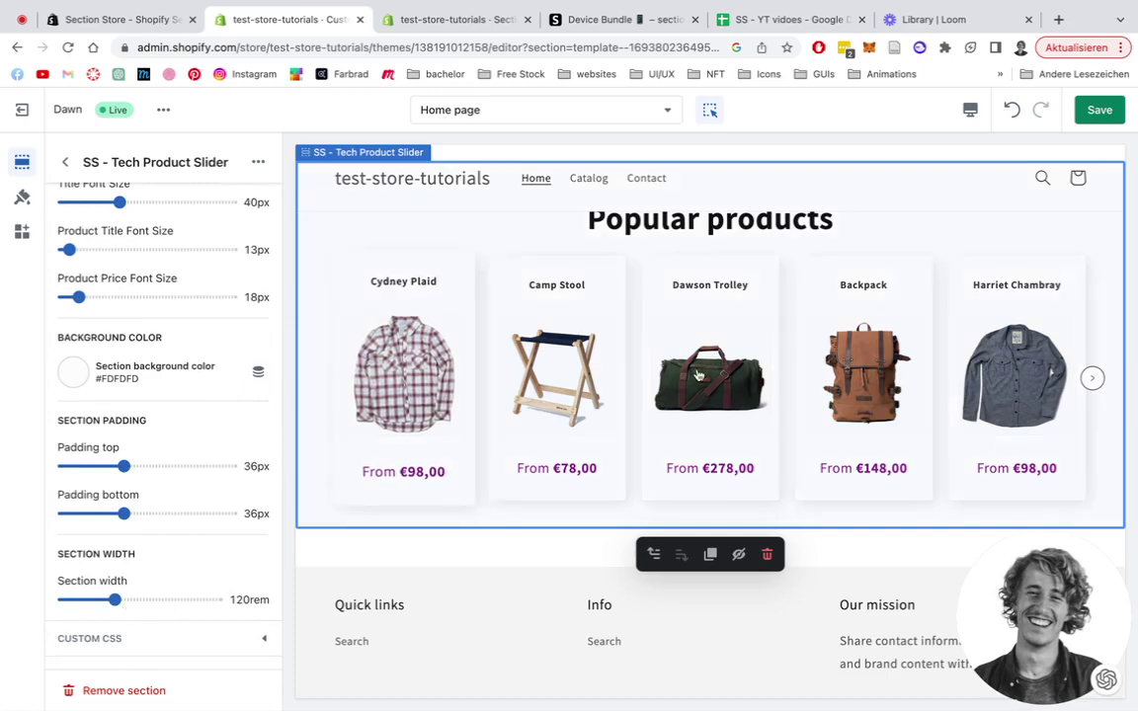
Save the theme changes and view the Popular products slider on the live store's home page.
{"action": "left_click", "coordinate": [1099, 109]}
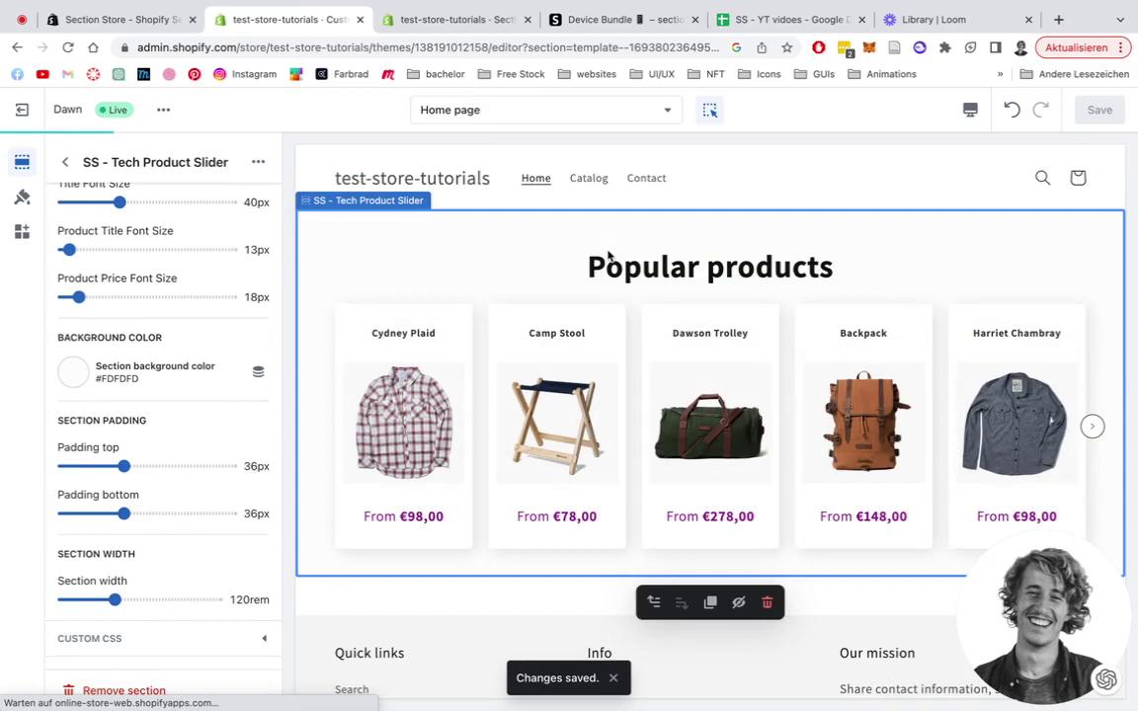
{"action": "left_click", "coordinate": [164, 110]}
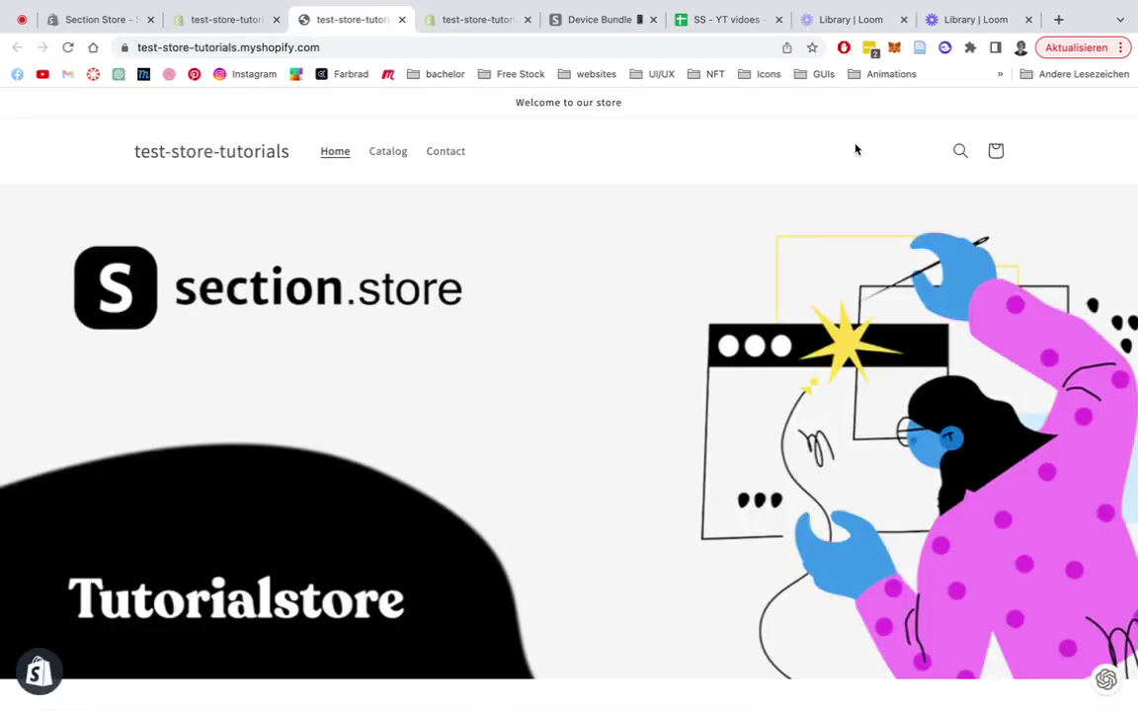
{"action": "scroll", "coordinate": [855, 149], "scroll_direction": "down", "scroll_amount": 5}
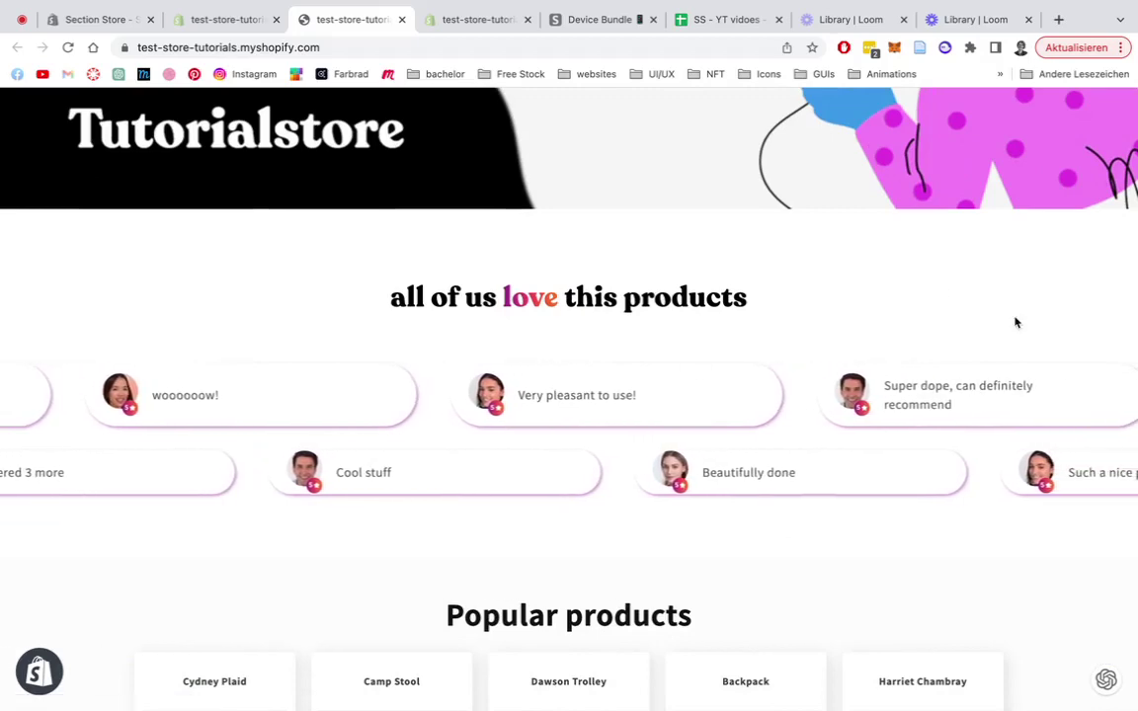
{"action": "scroll", "coordinate": [915, 285], "scroll_direction": "down", "scroll_amount": 2}
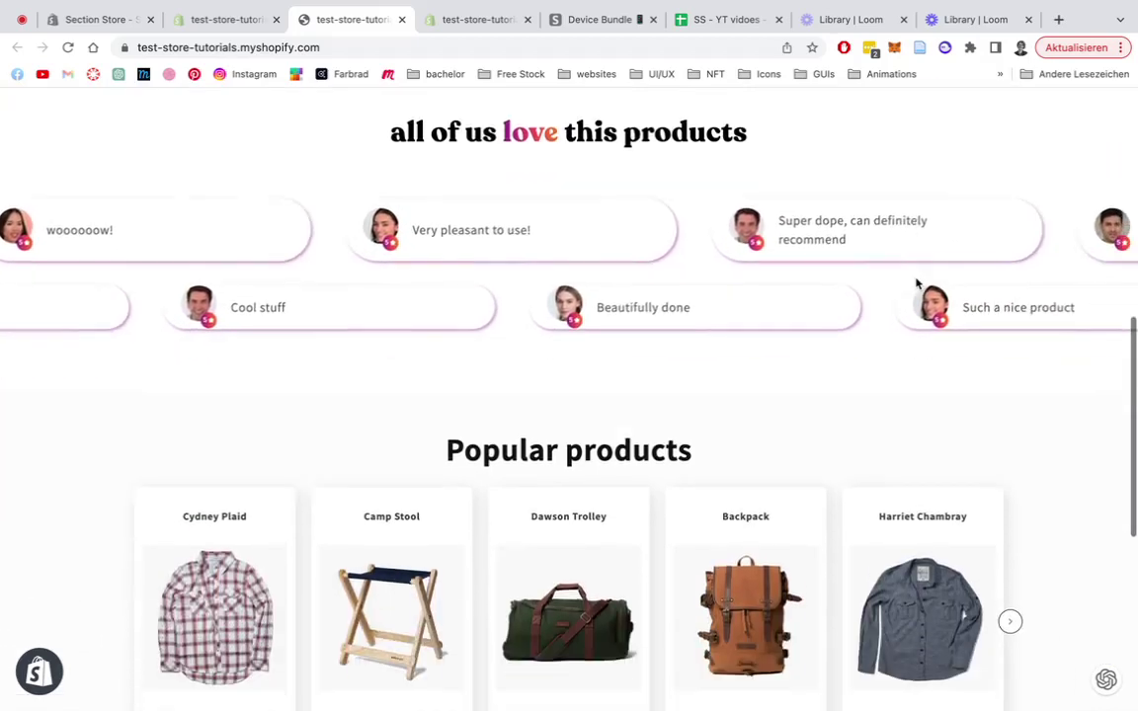
{"action": "scroll", "coordinate": [747, 257], "scroll_direction": "down", "scroll_amount": 2}
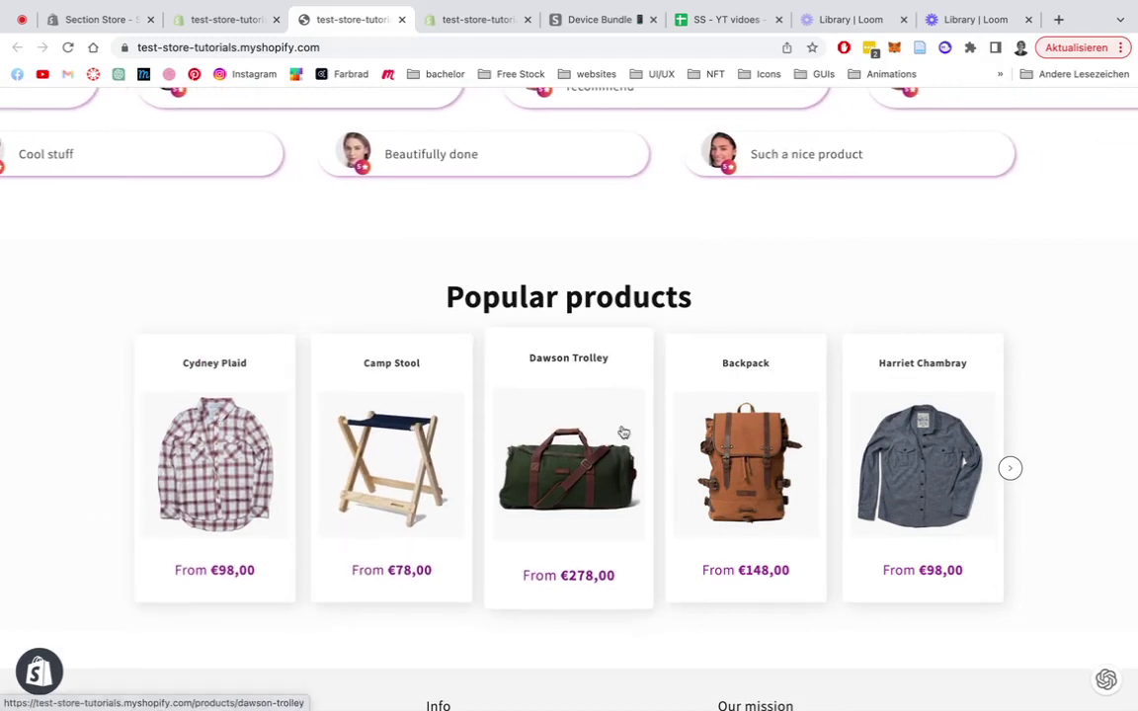
Test the Popular products slider on the live page by moving its product cards forward and back with arrows and sideways scrolling.
{"action": "left_click", "coordinate": [1010, 468]}
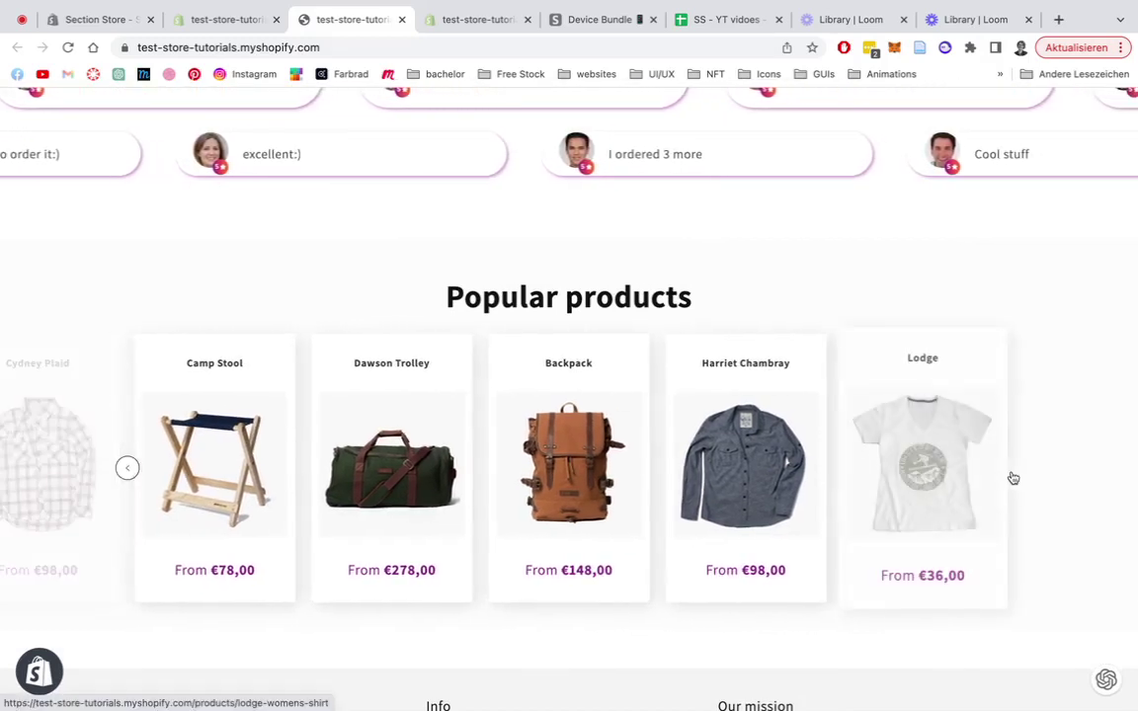
{"action": "left_click", "coordinate": [128, 468]}
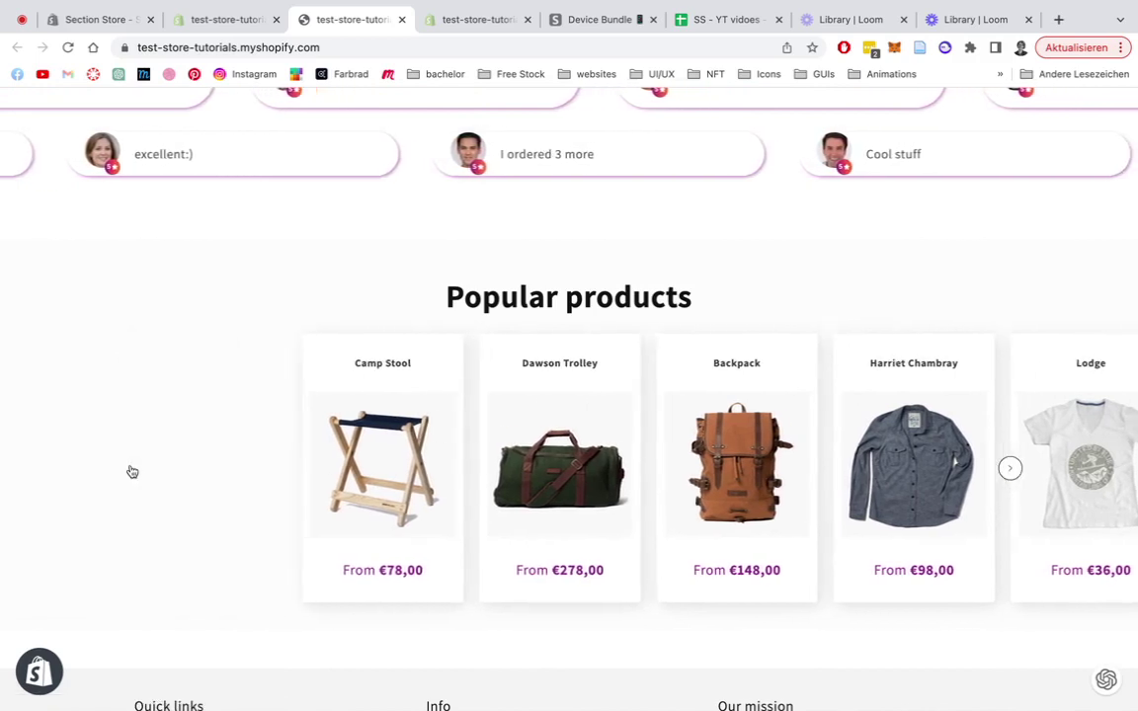
{"action": "scroll", "coordinate": [767, 432], "scroll_direction": "right", "scroll_amount": 3}
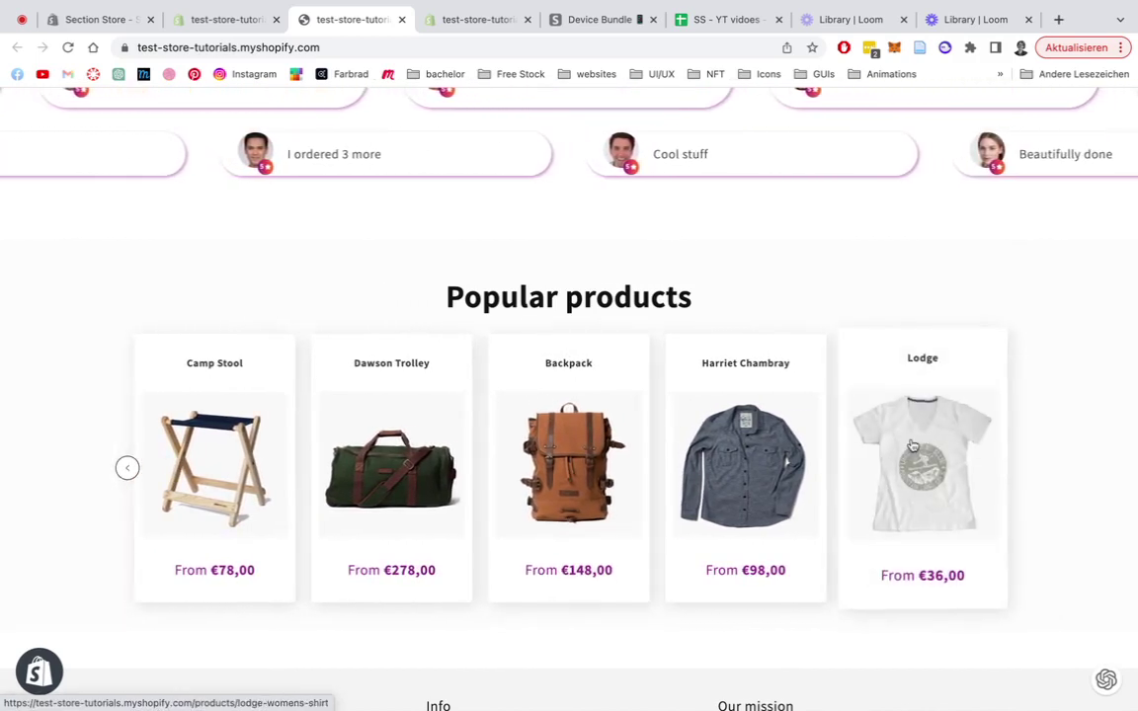
{"action": "scroll", "coordinate": [375, 427], "scroll_direction": "left", "scroll_amount": 3}
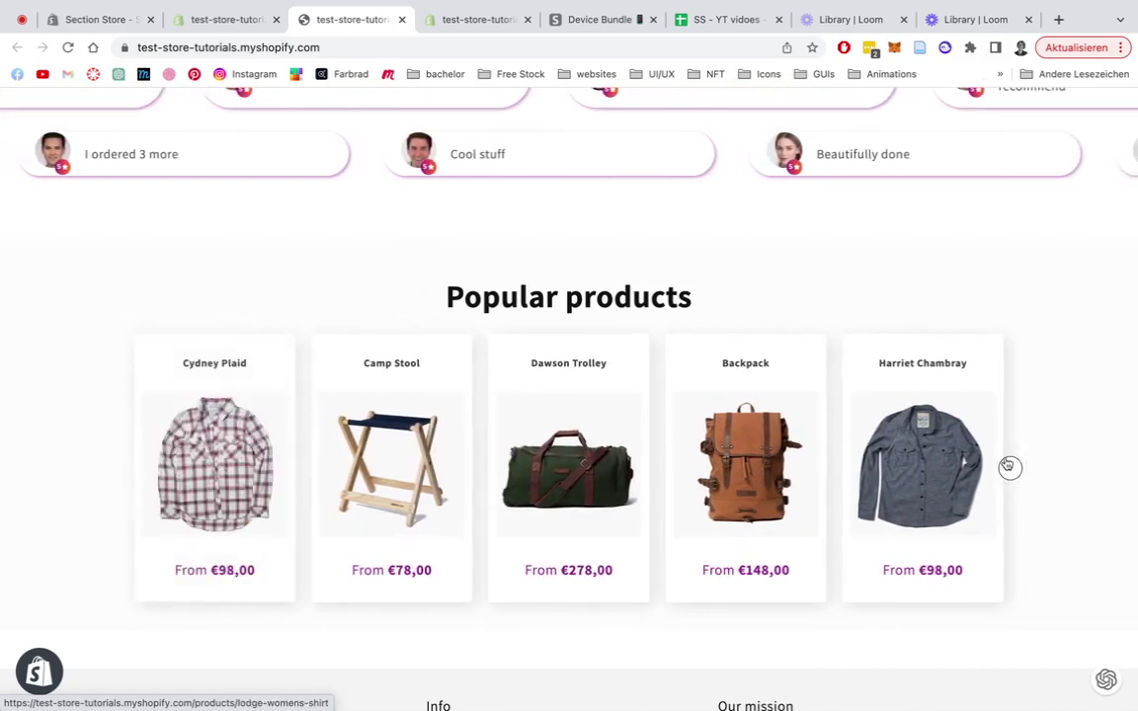
{"action": "scroll", "coordinate": [912, 423], "scroll_direction": "right", "scroll_amount": 3}
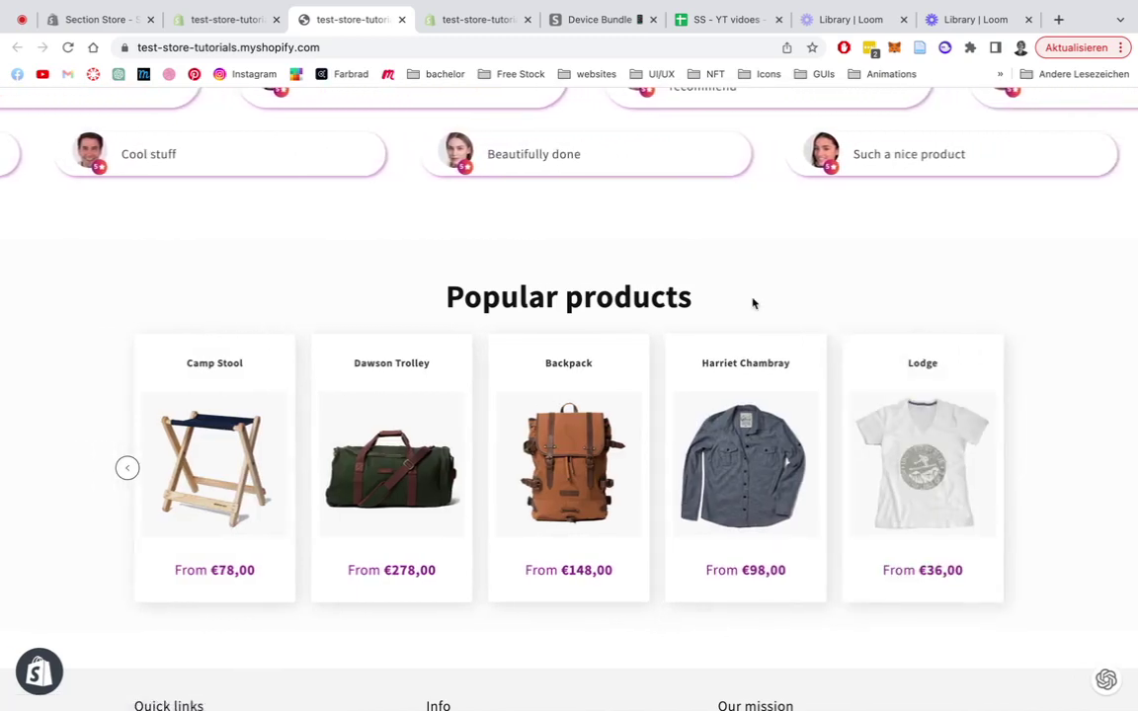
{"action": "scroll", "coordinate": [752, 301], "scroll_direction": "down", "scroll_amount": 1}
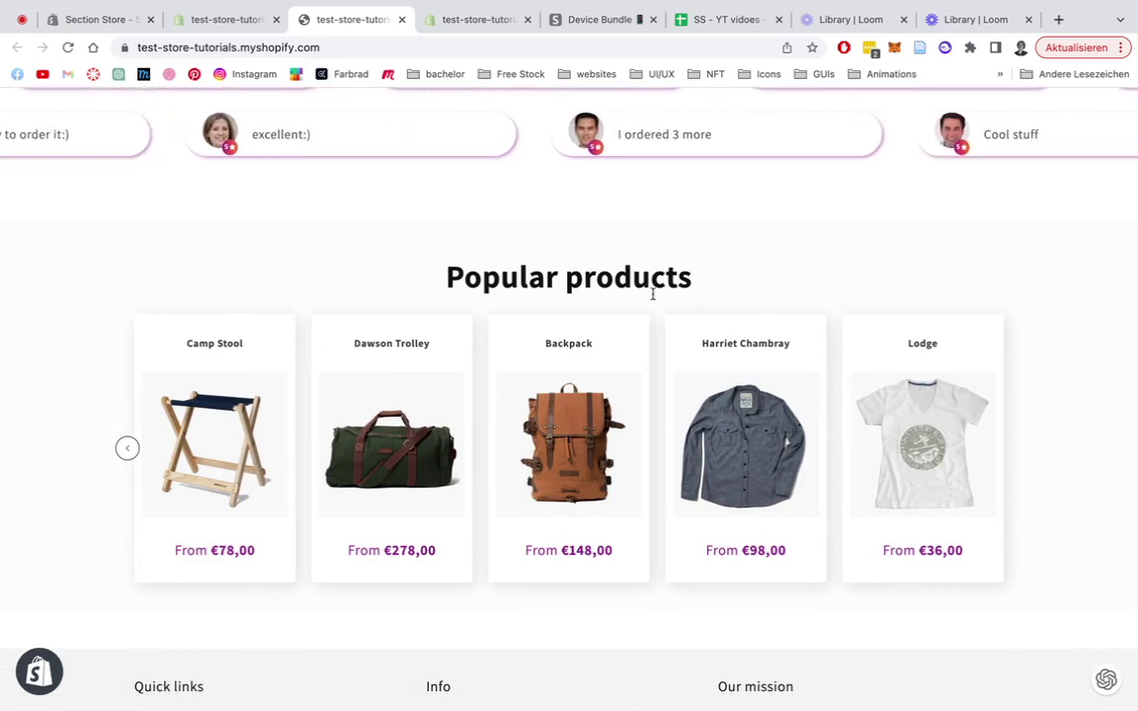
{"action": "scroll", "coordinate": [653, 352], "scroll_direction": "down", "scroll_amount": 1}
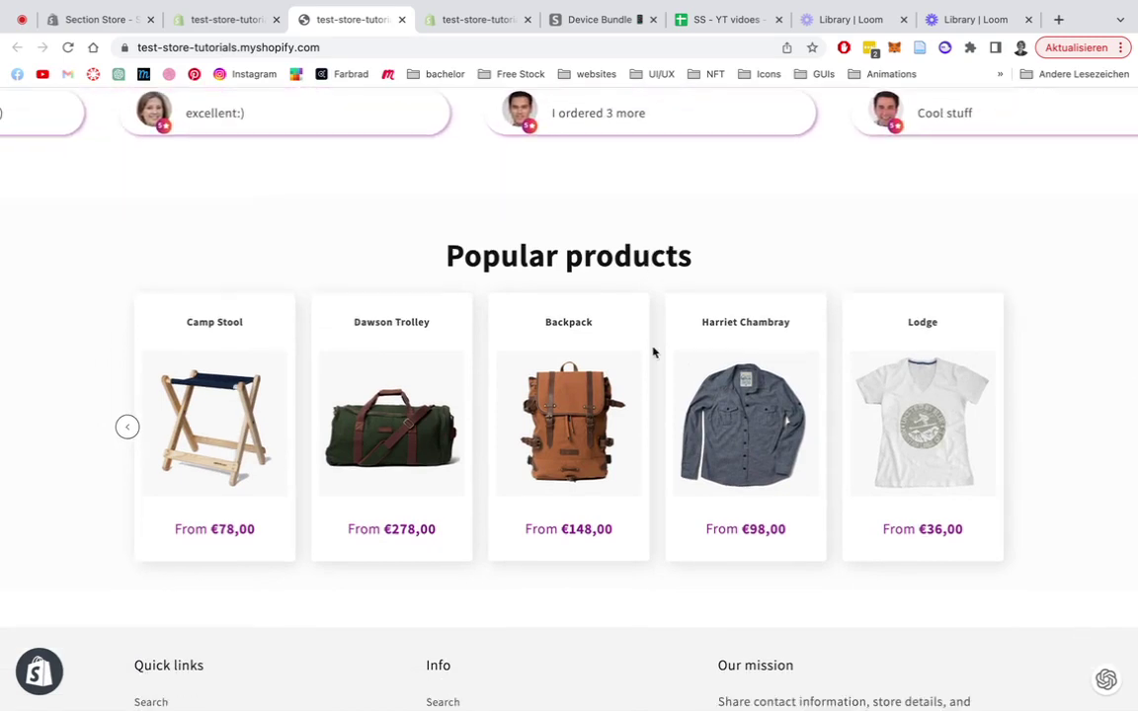